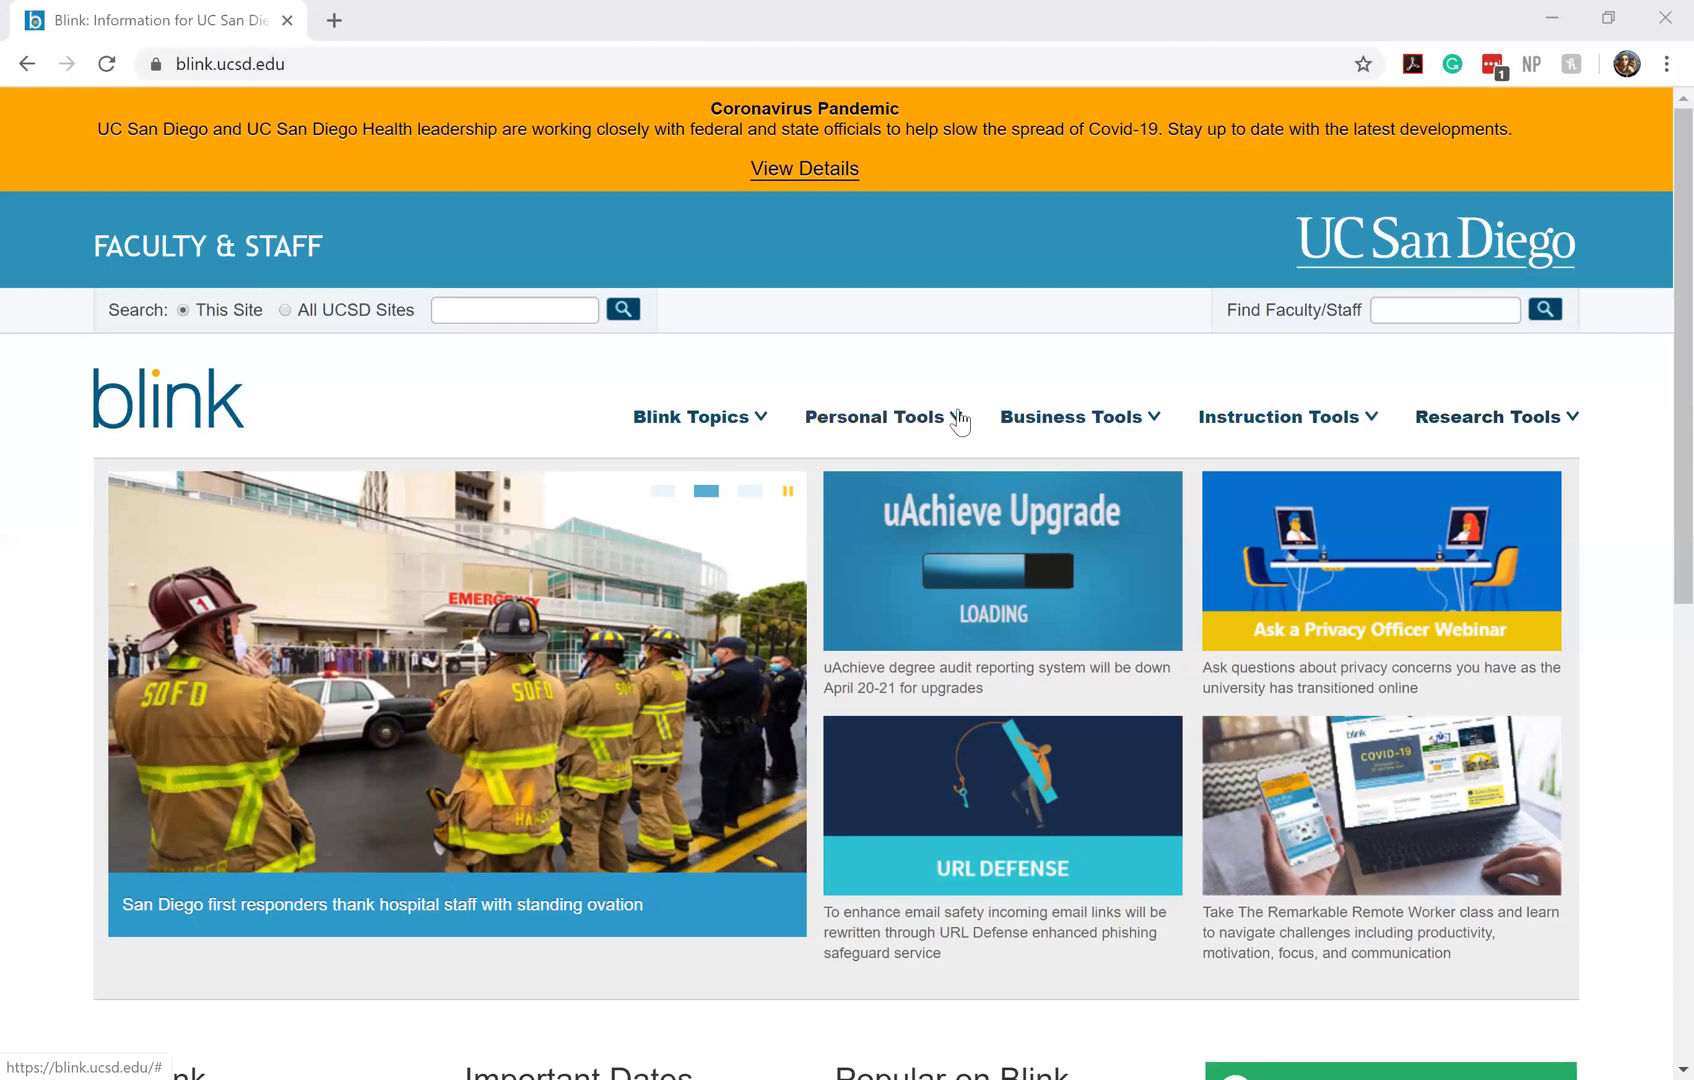
Open Ecotime from Blink's Personal Tools and log in through Single Sign-On with your user name
left_click(956, 421)
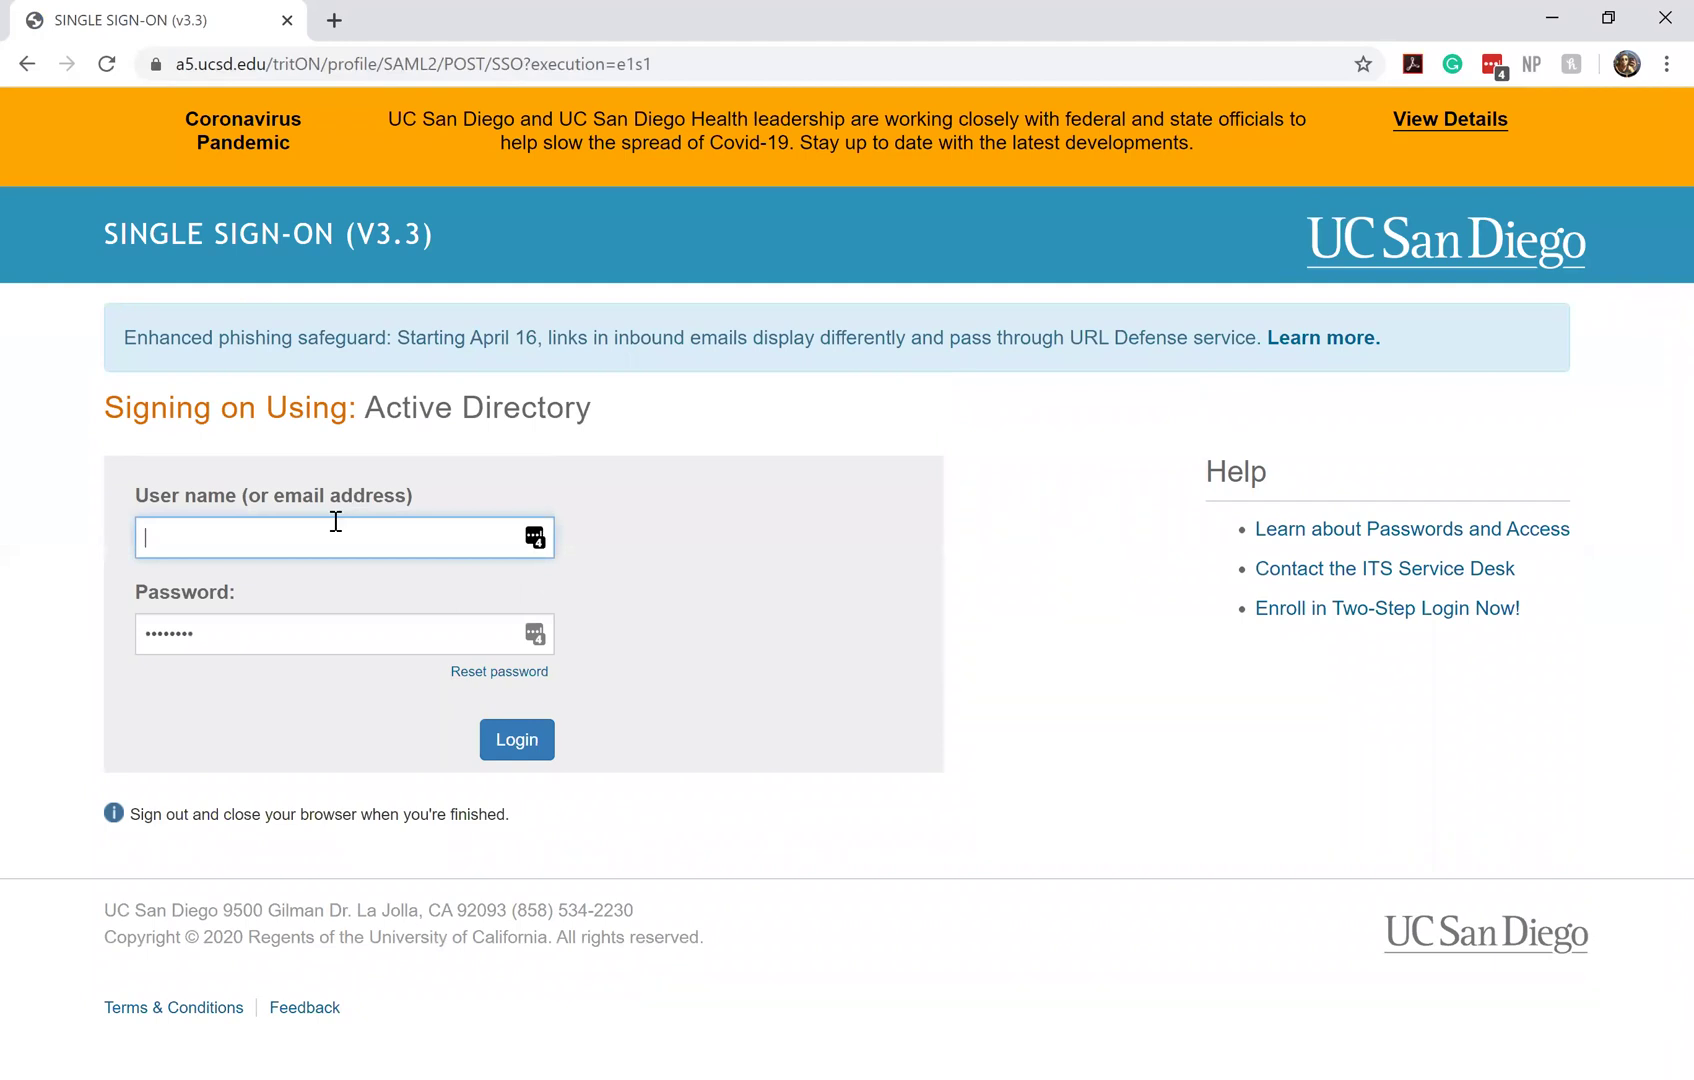
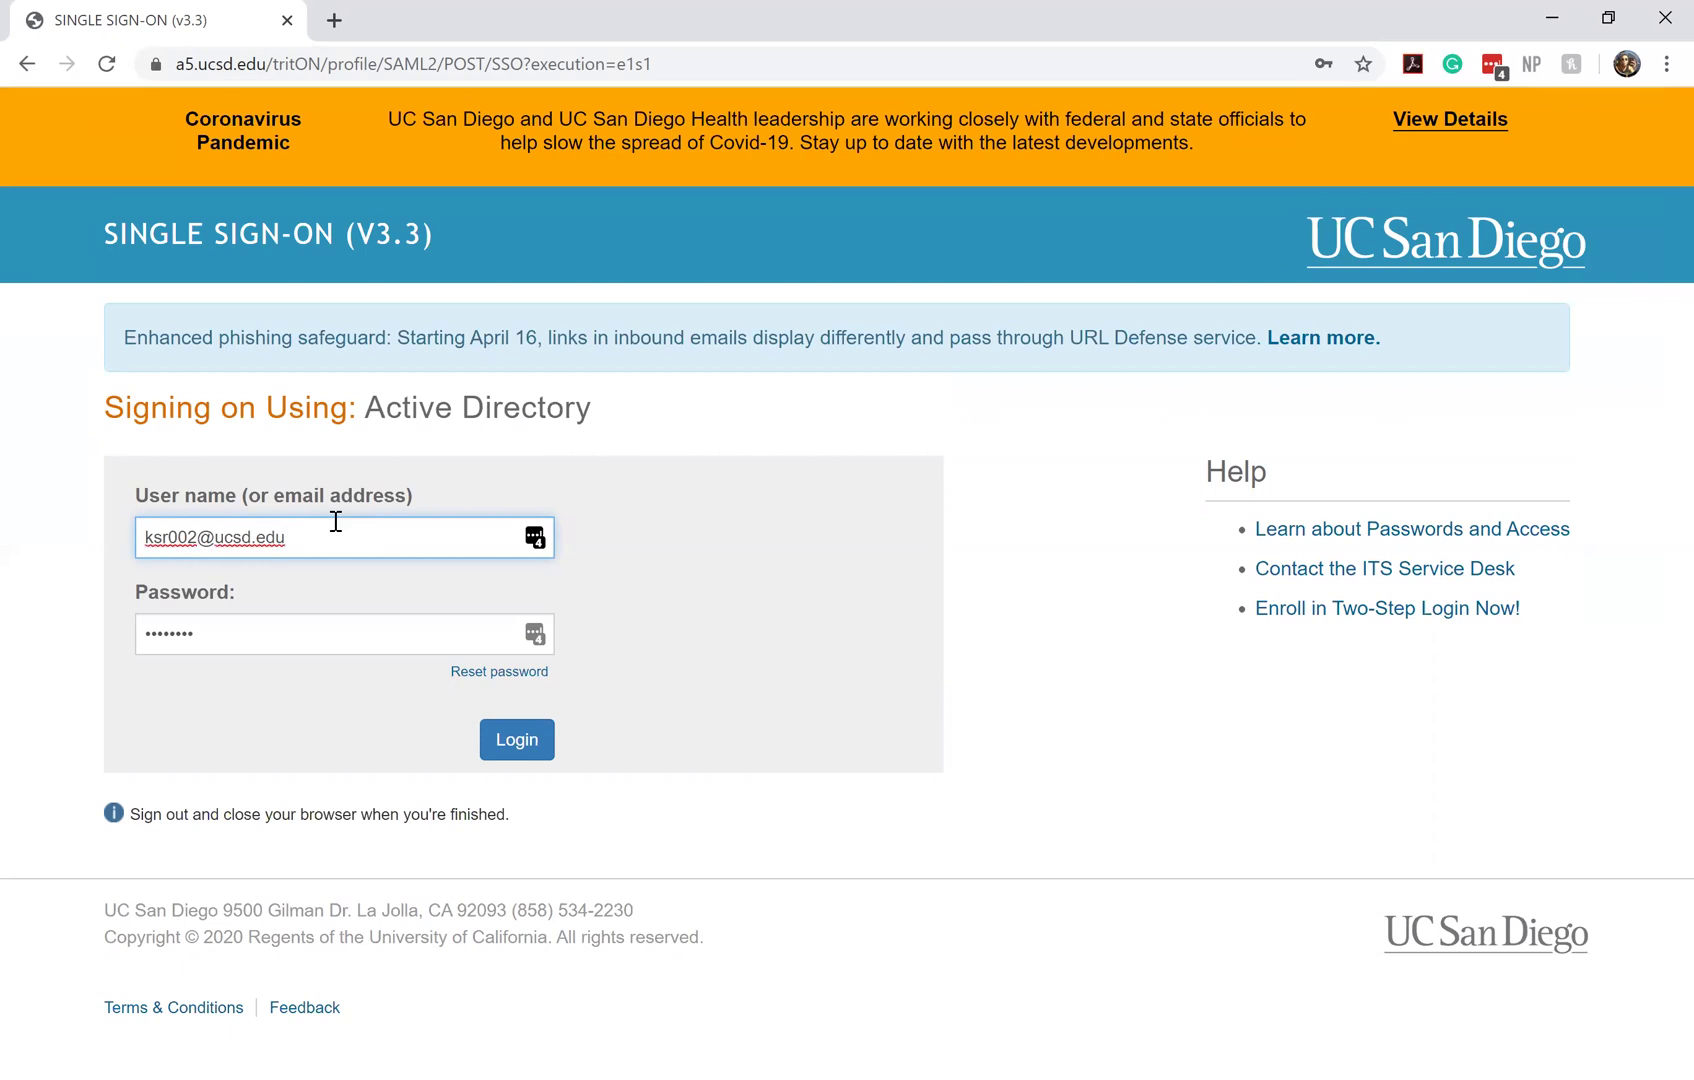
left_click(513, 738)
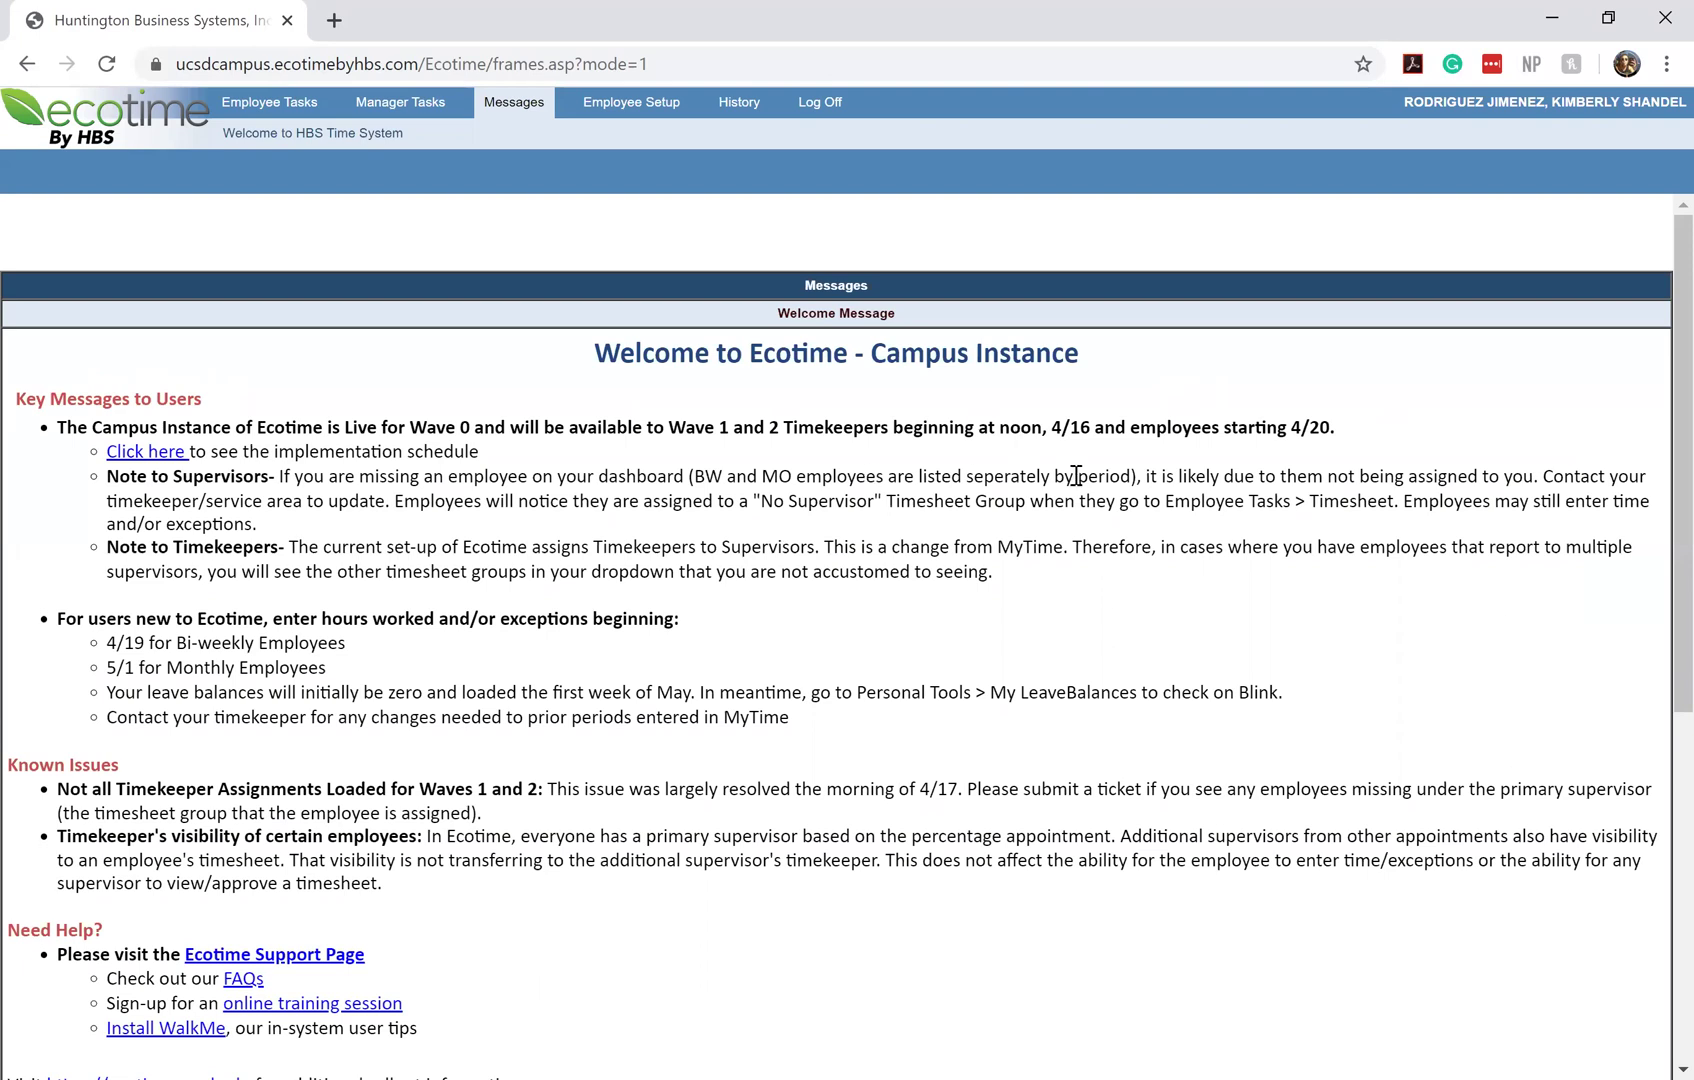
Scroll through the Welcome to Ecotime - Campus Instance key messages, known issues and help resources
scroll(1076, 476, "down", 1)
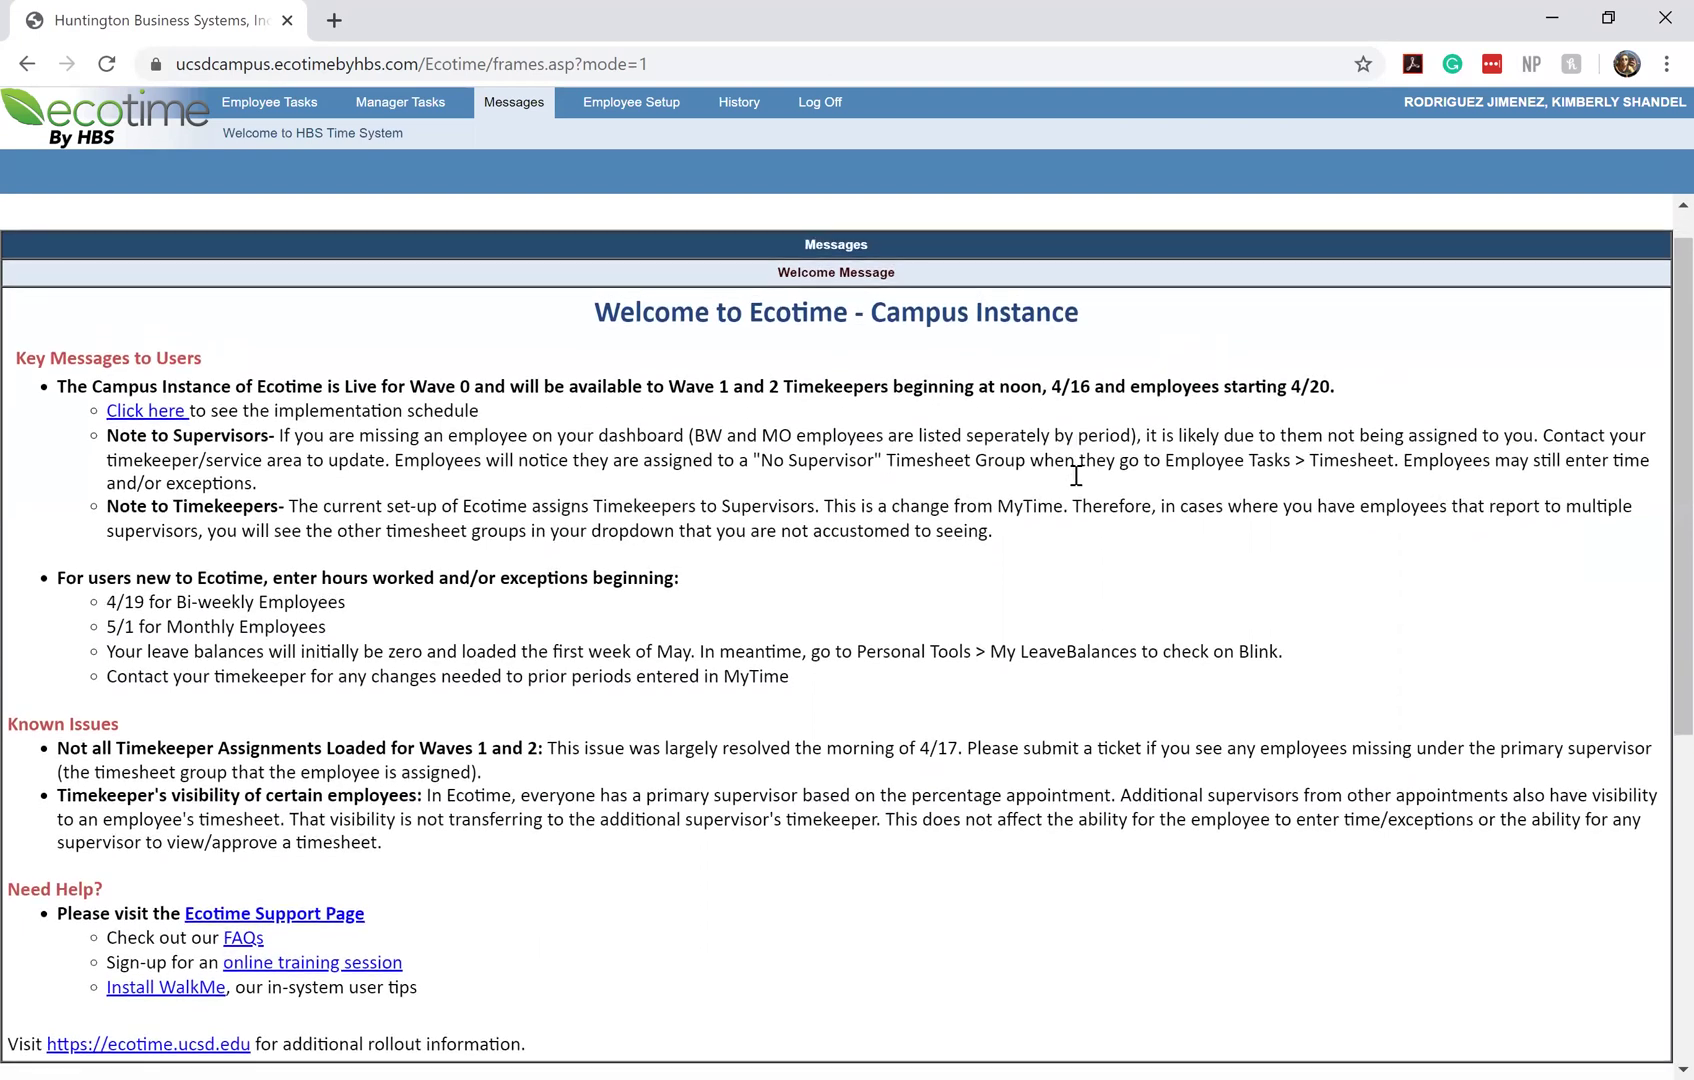
scroll(1078, 480, "down", 1)
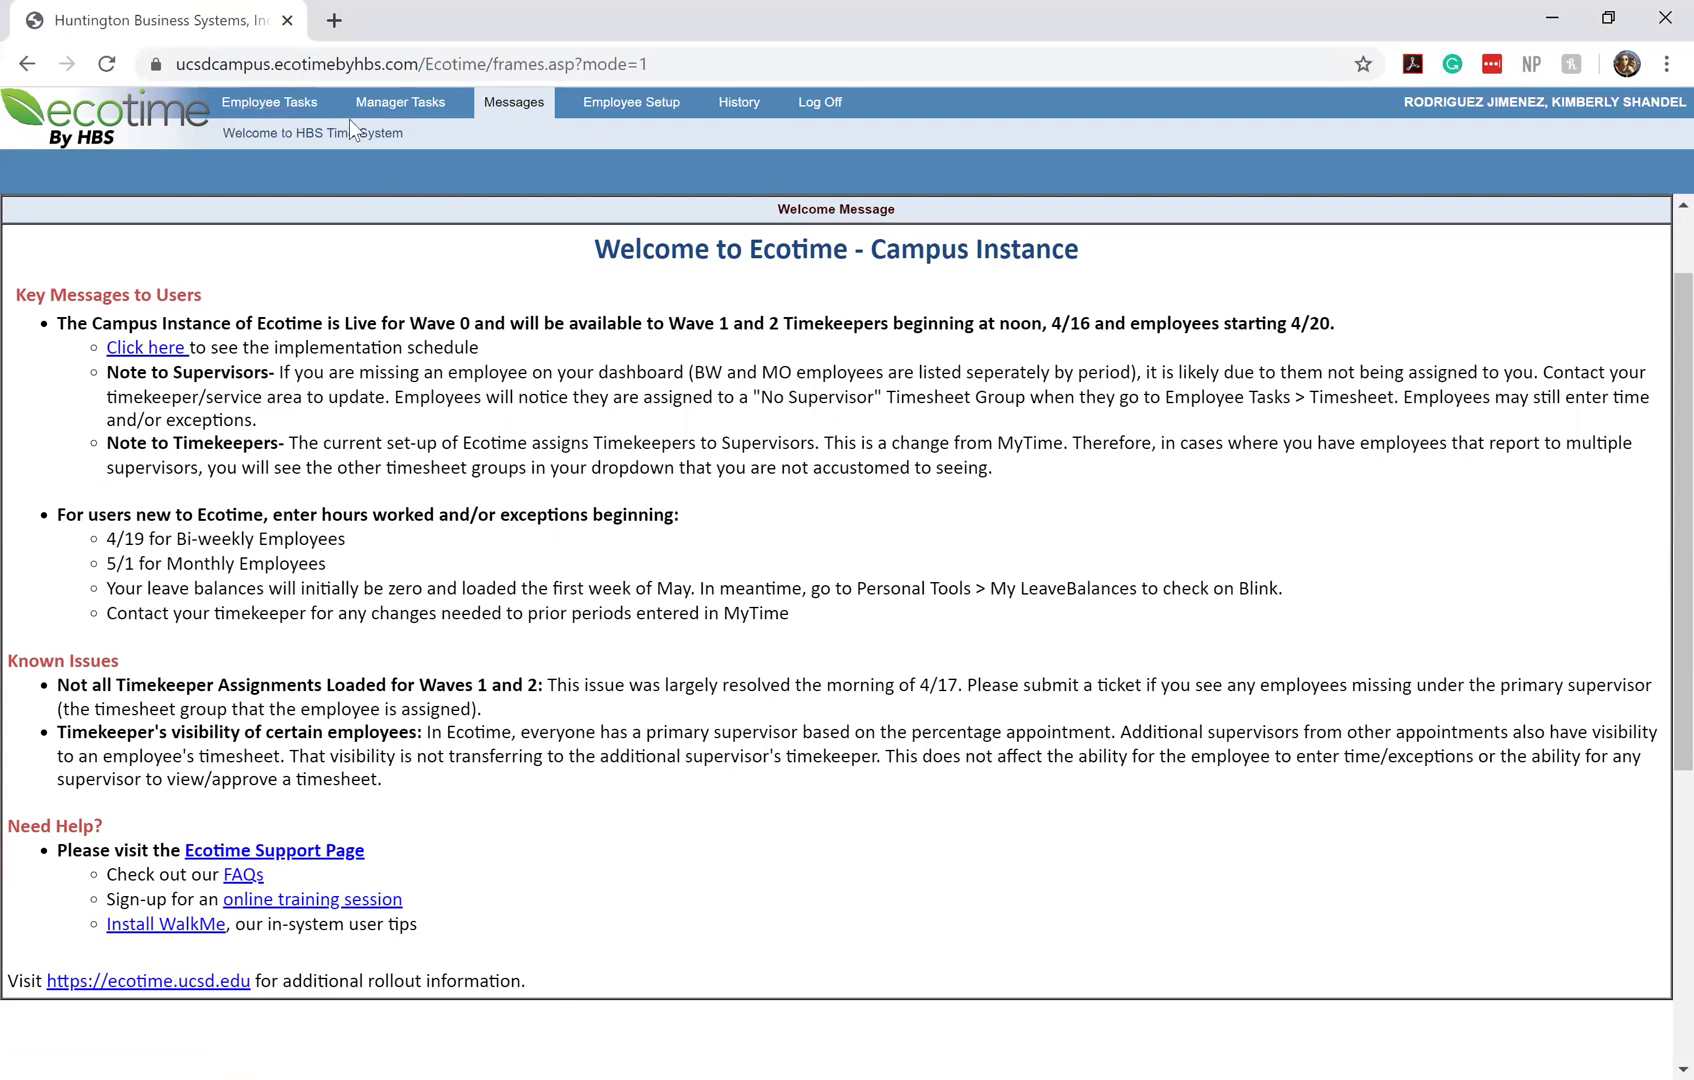
Open the Employee Tasks Timesheet for 04/19/2020 - 05/02/2020, showing 8.00-hour weekdays
left_click(259, 110)
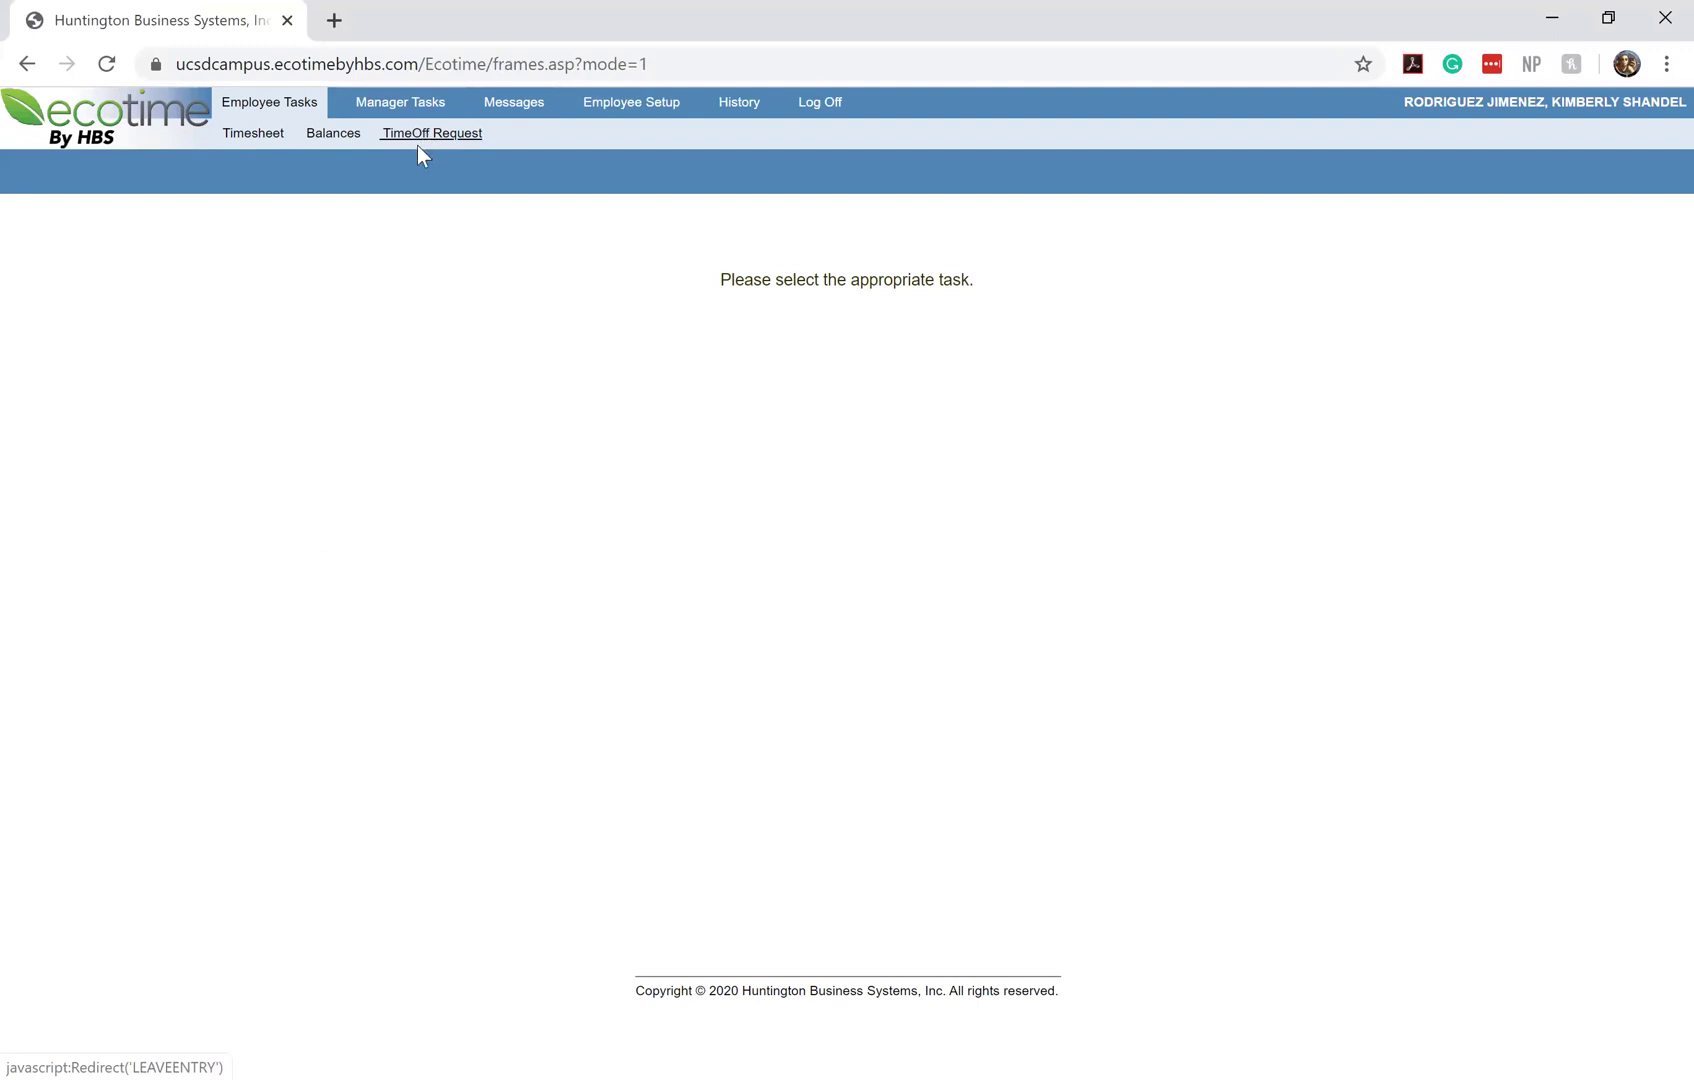
left_click(263, 140)
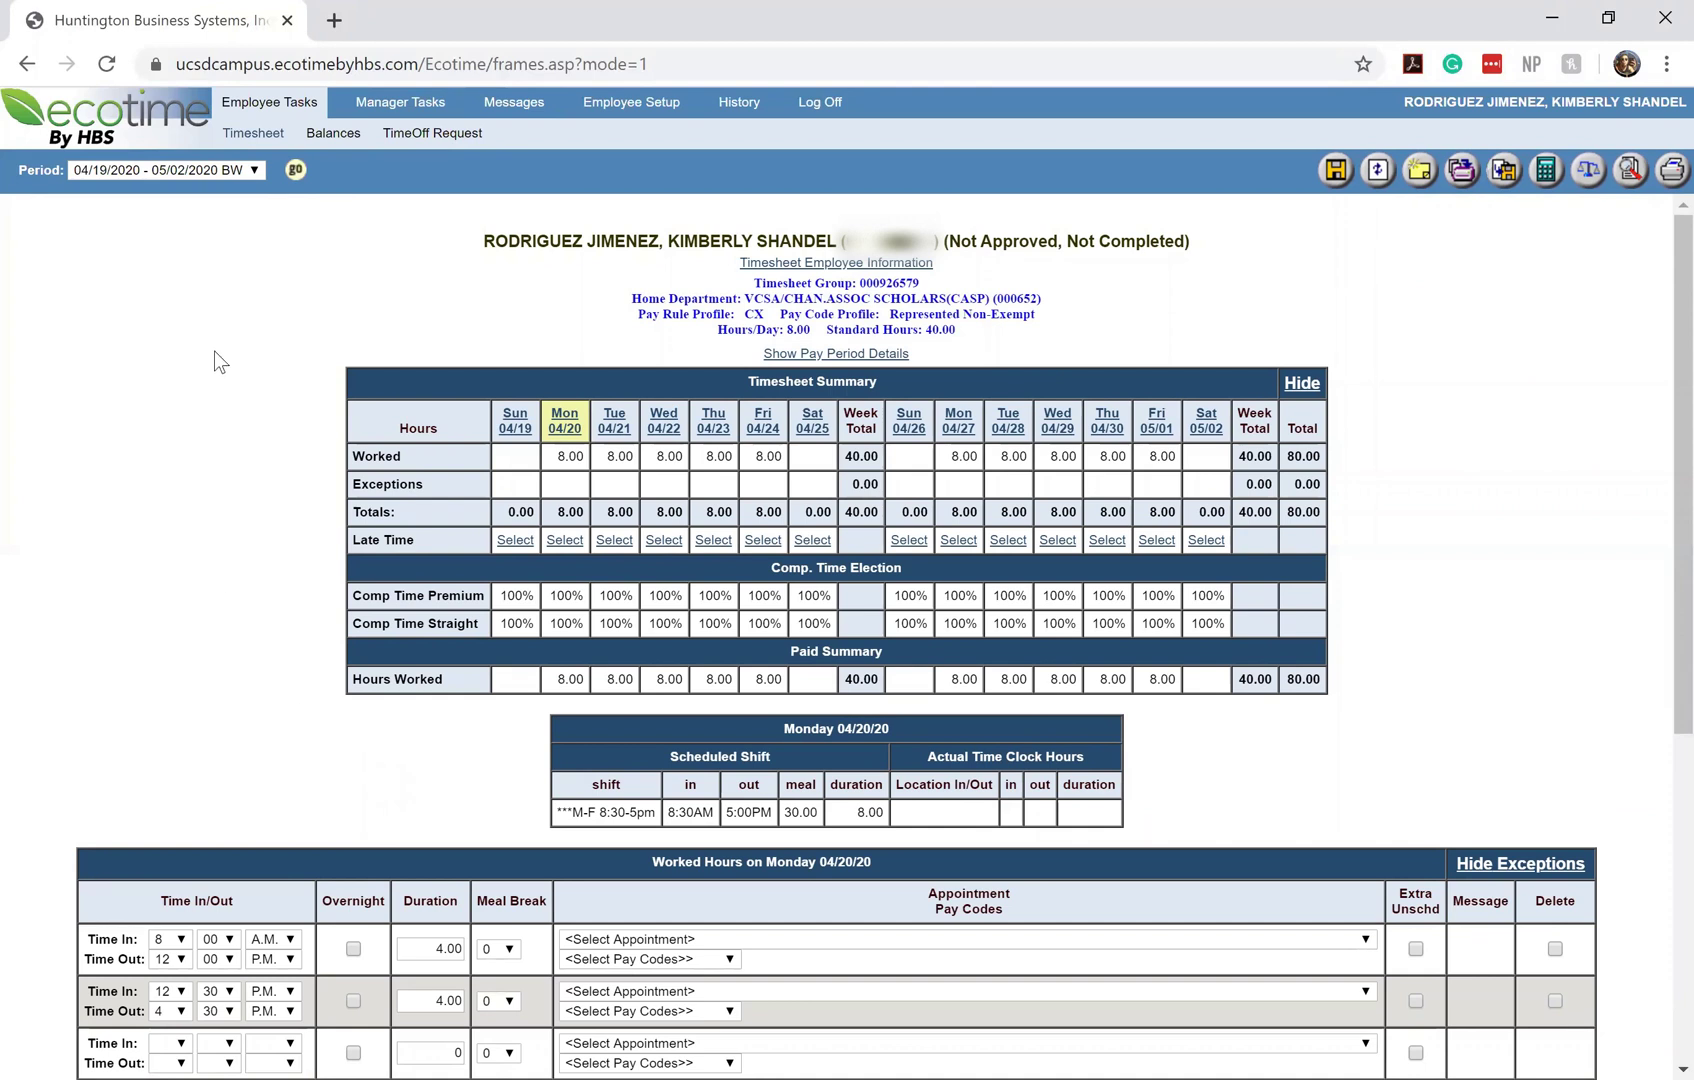
left_click(236, 172)
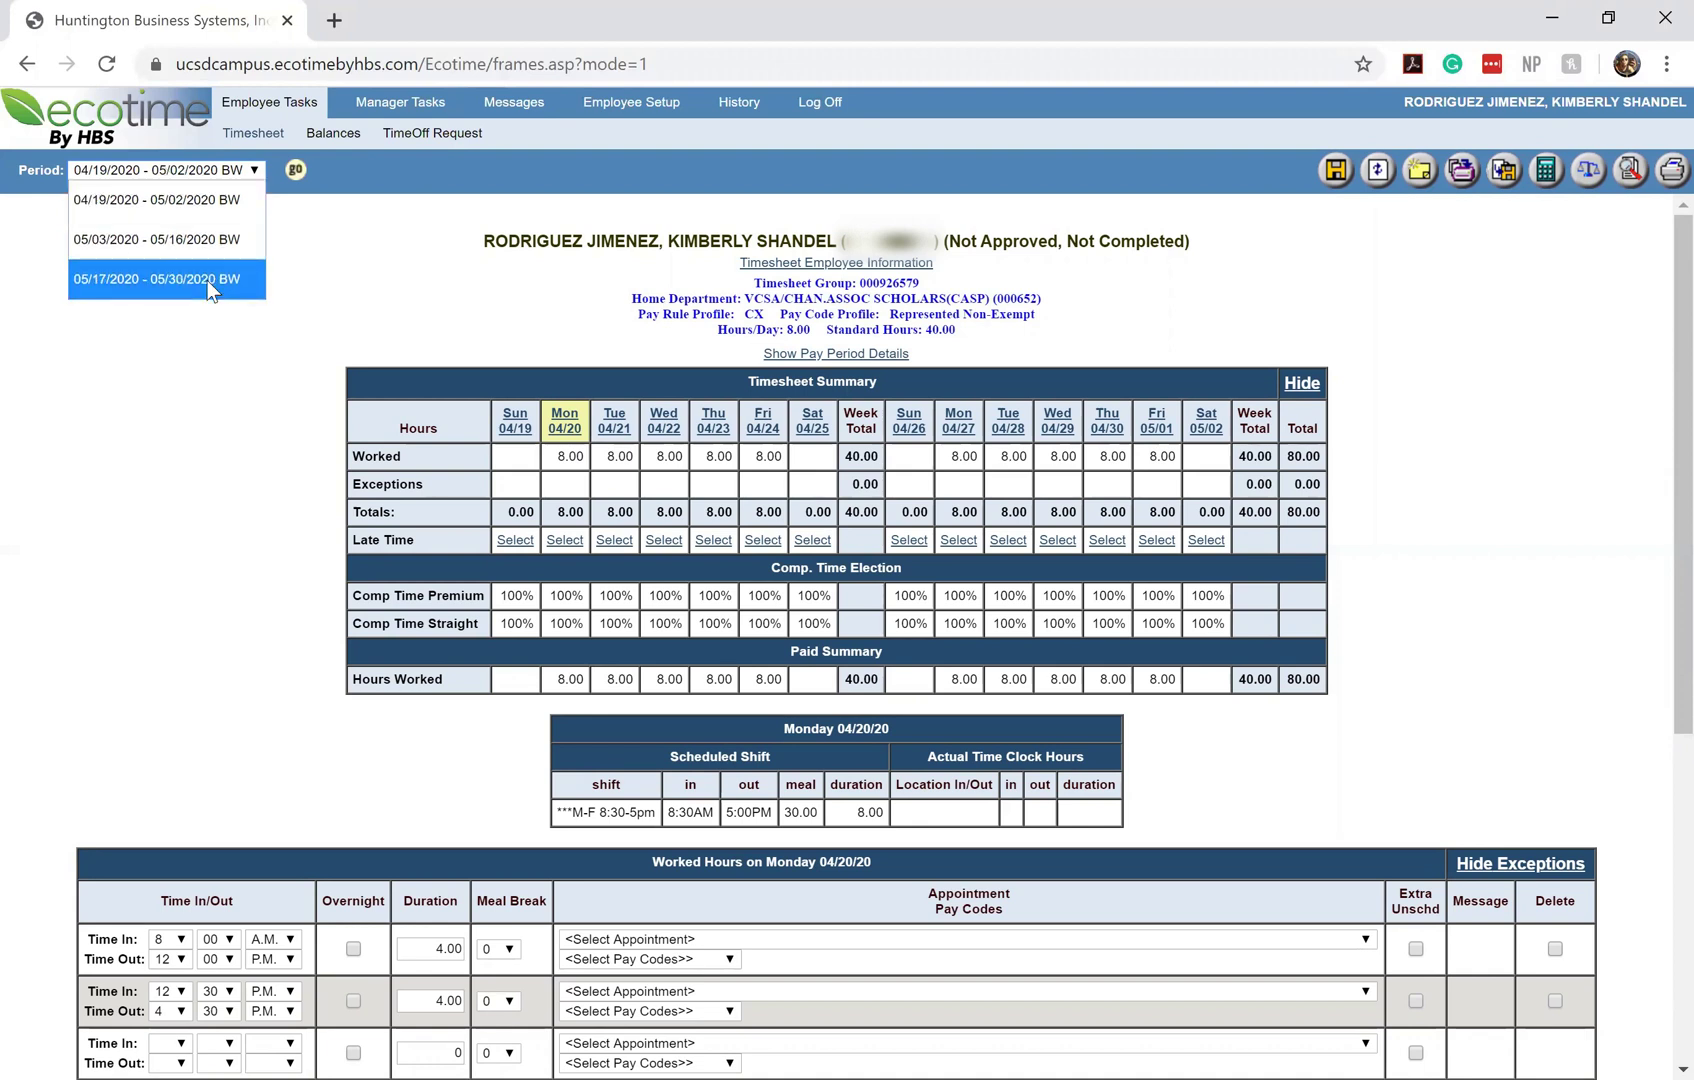
left_click(340, 173)
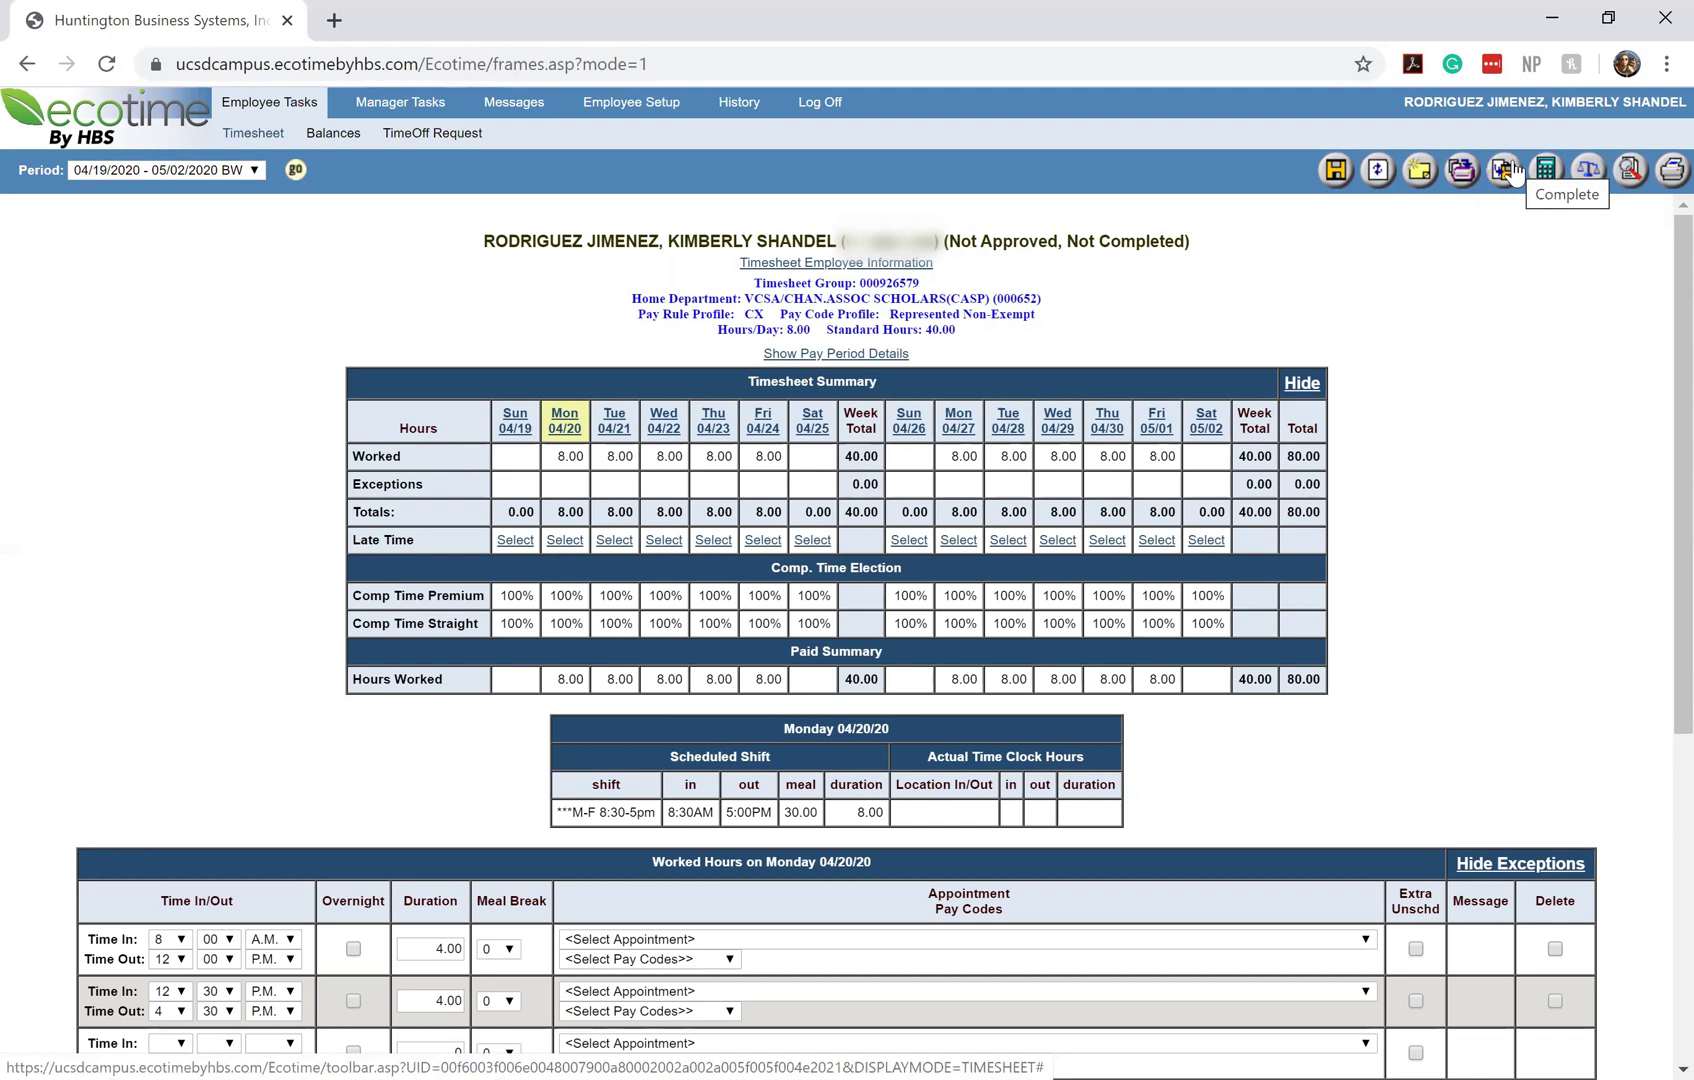
scroll(1497, 308, "down", 1)
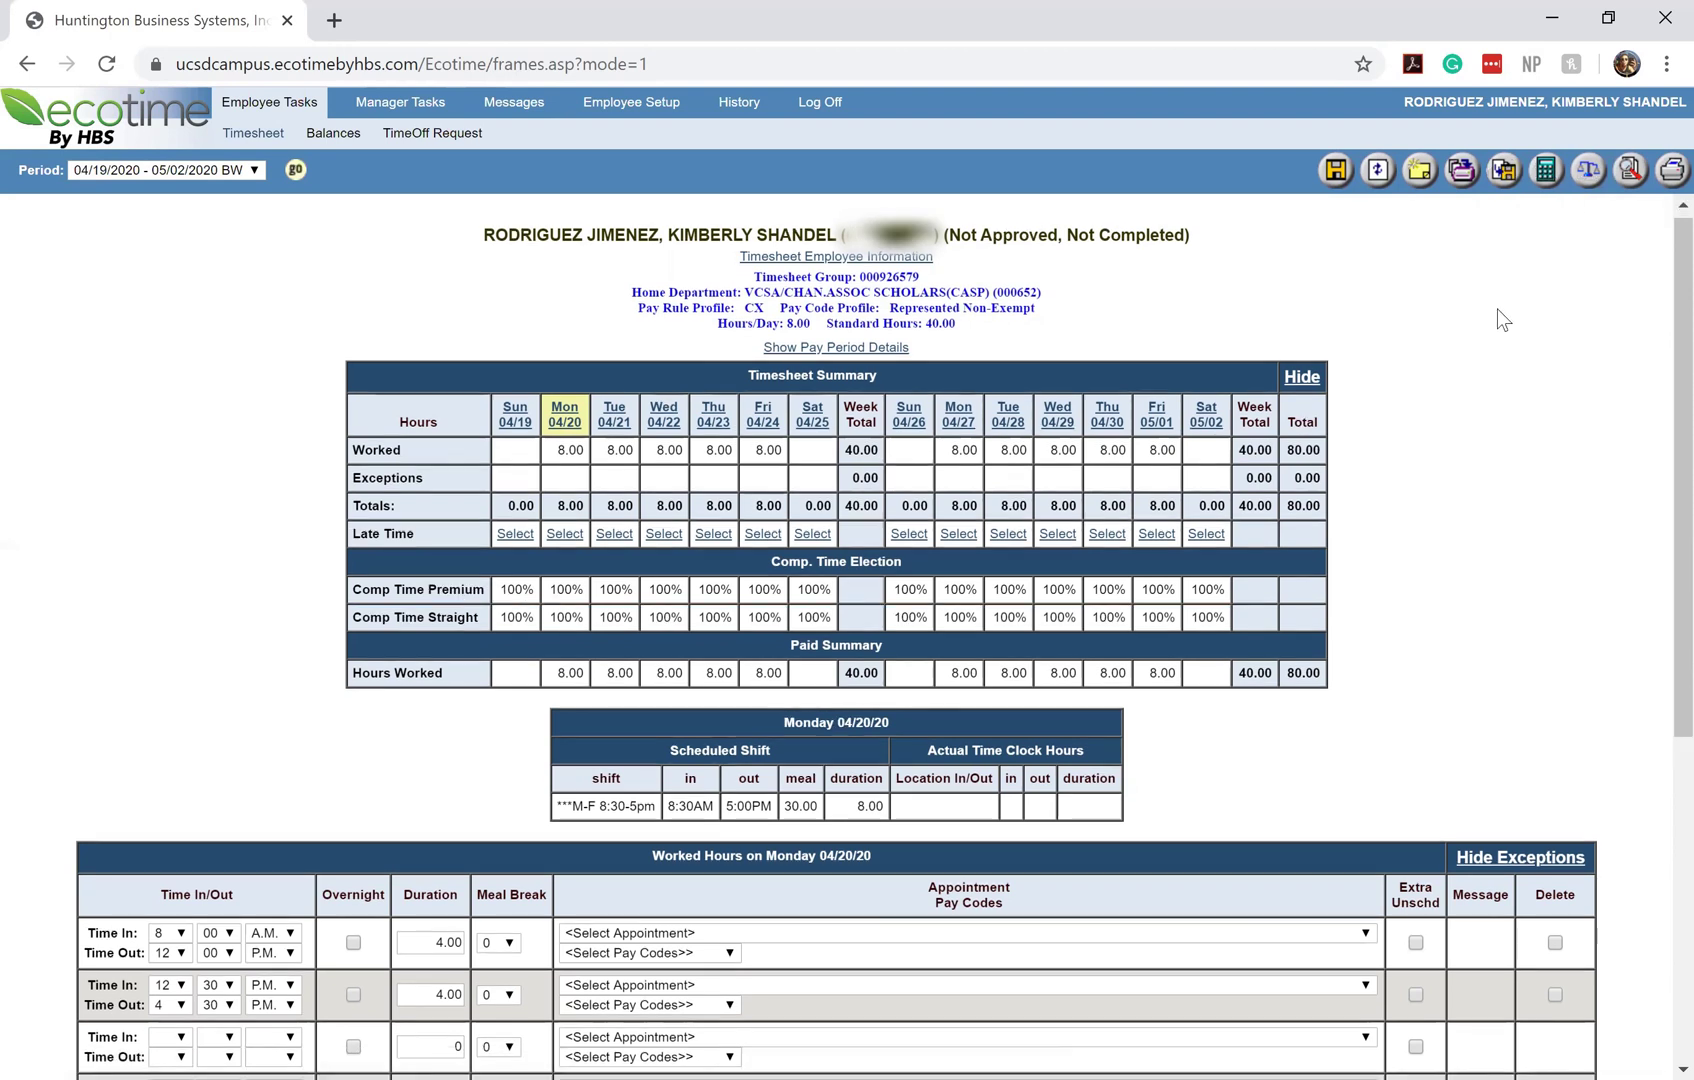
scroll(1497, 308, "up", 1)
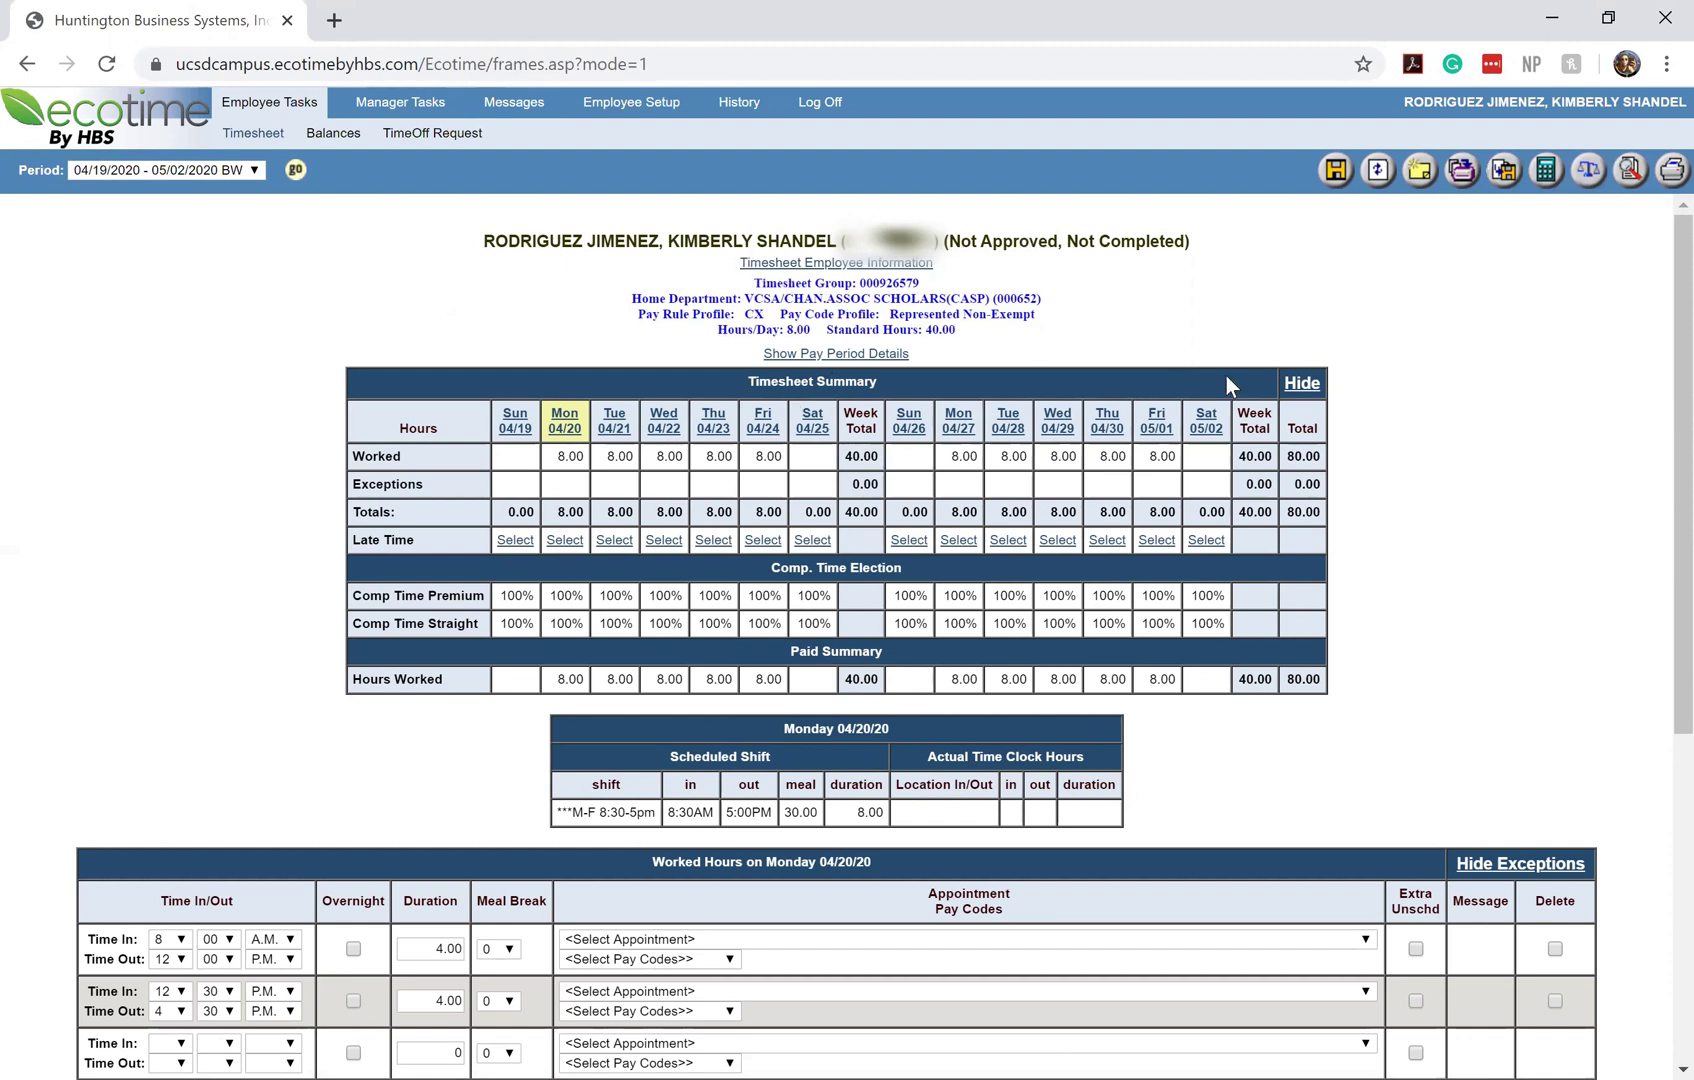
scroll(1363, 426, "down", 1)
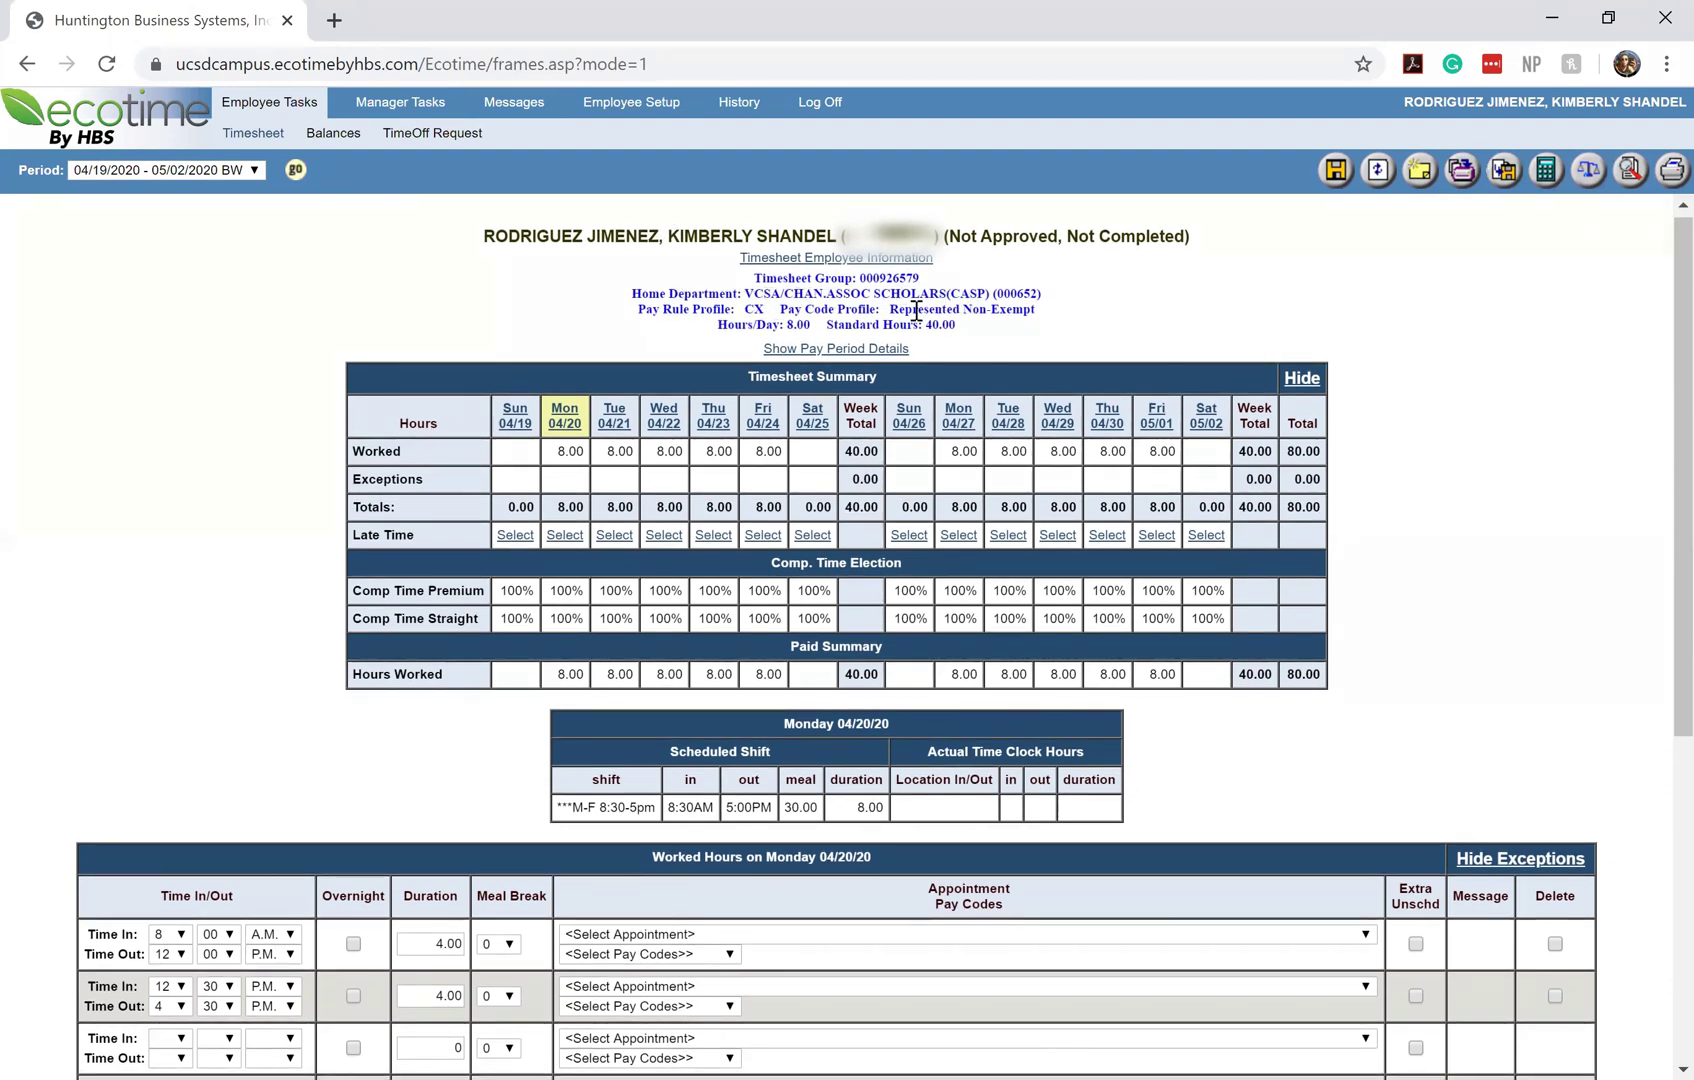
scroll(715, 310, "down", 1)
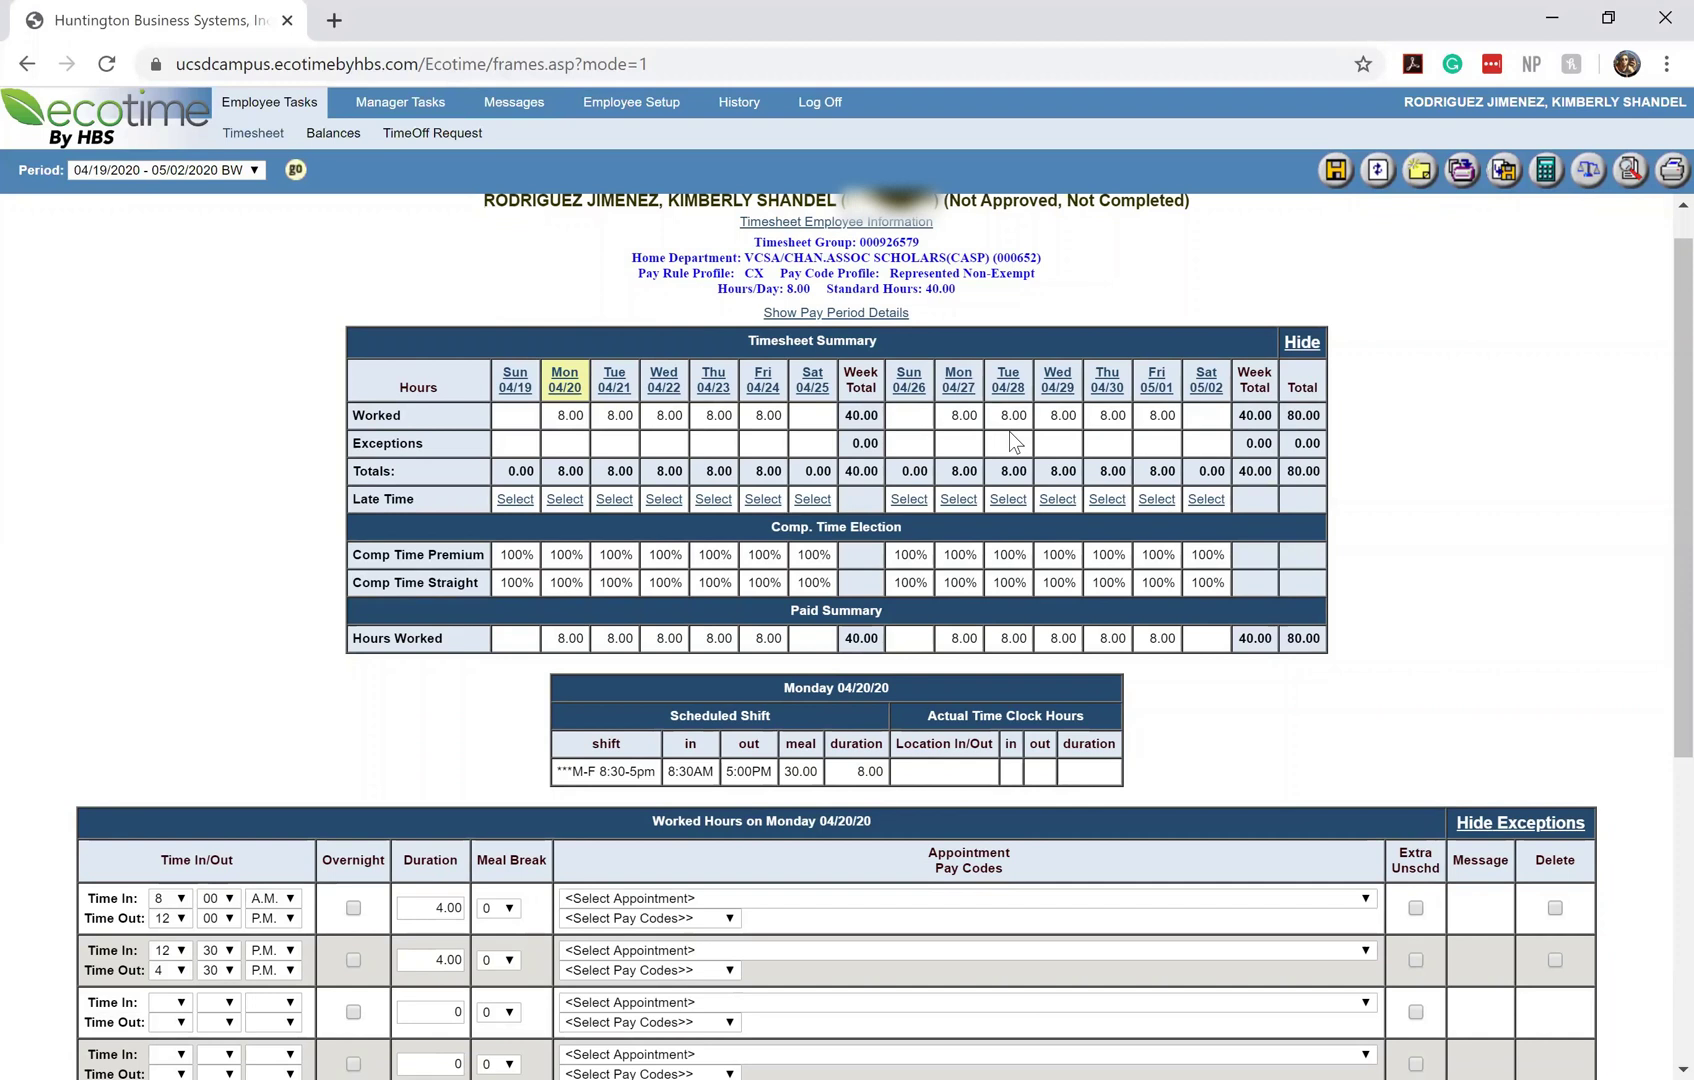
scroll(1010, 433, "down", 1)
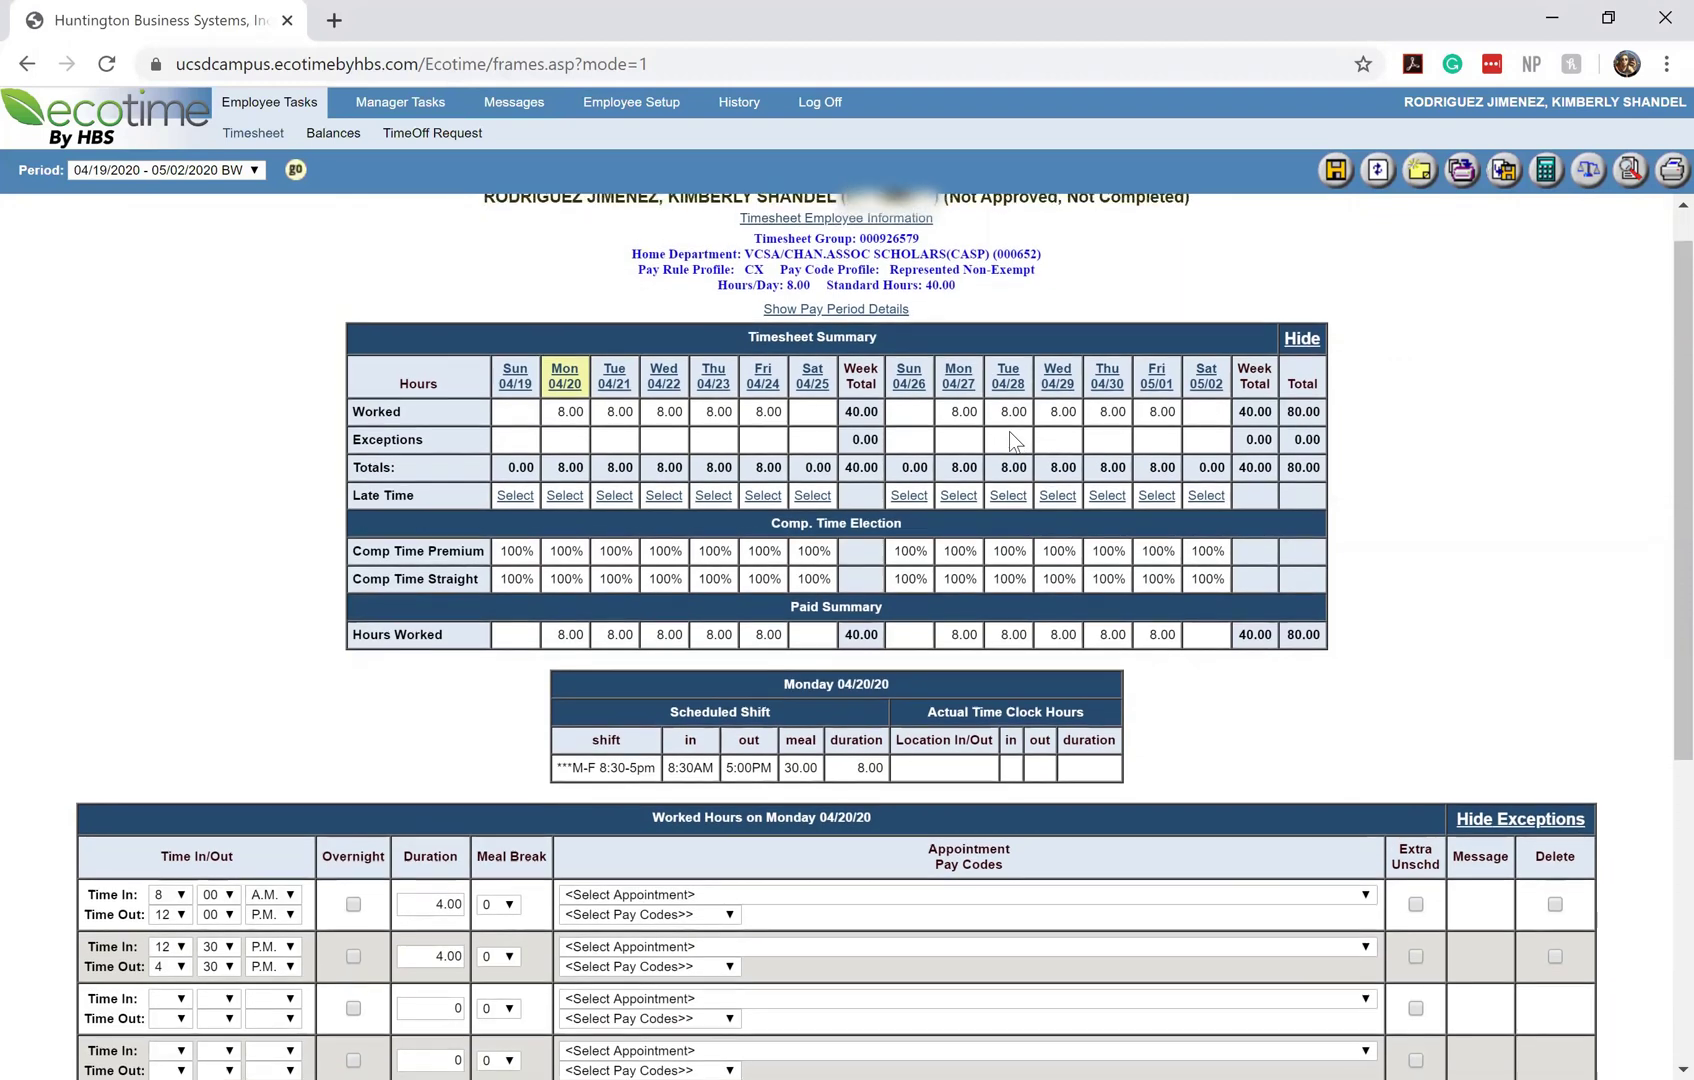
scroll(1008, 431, "up", 1)
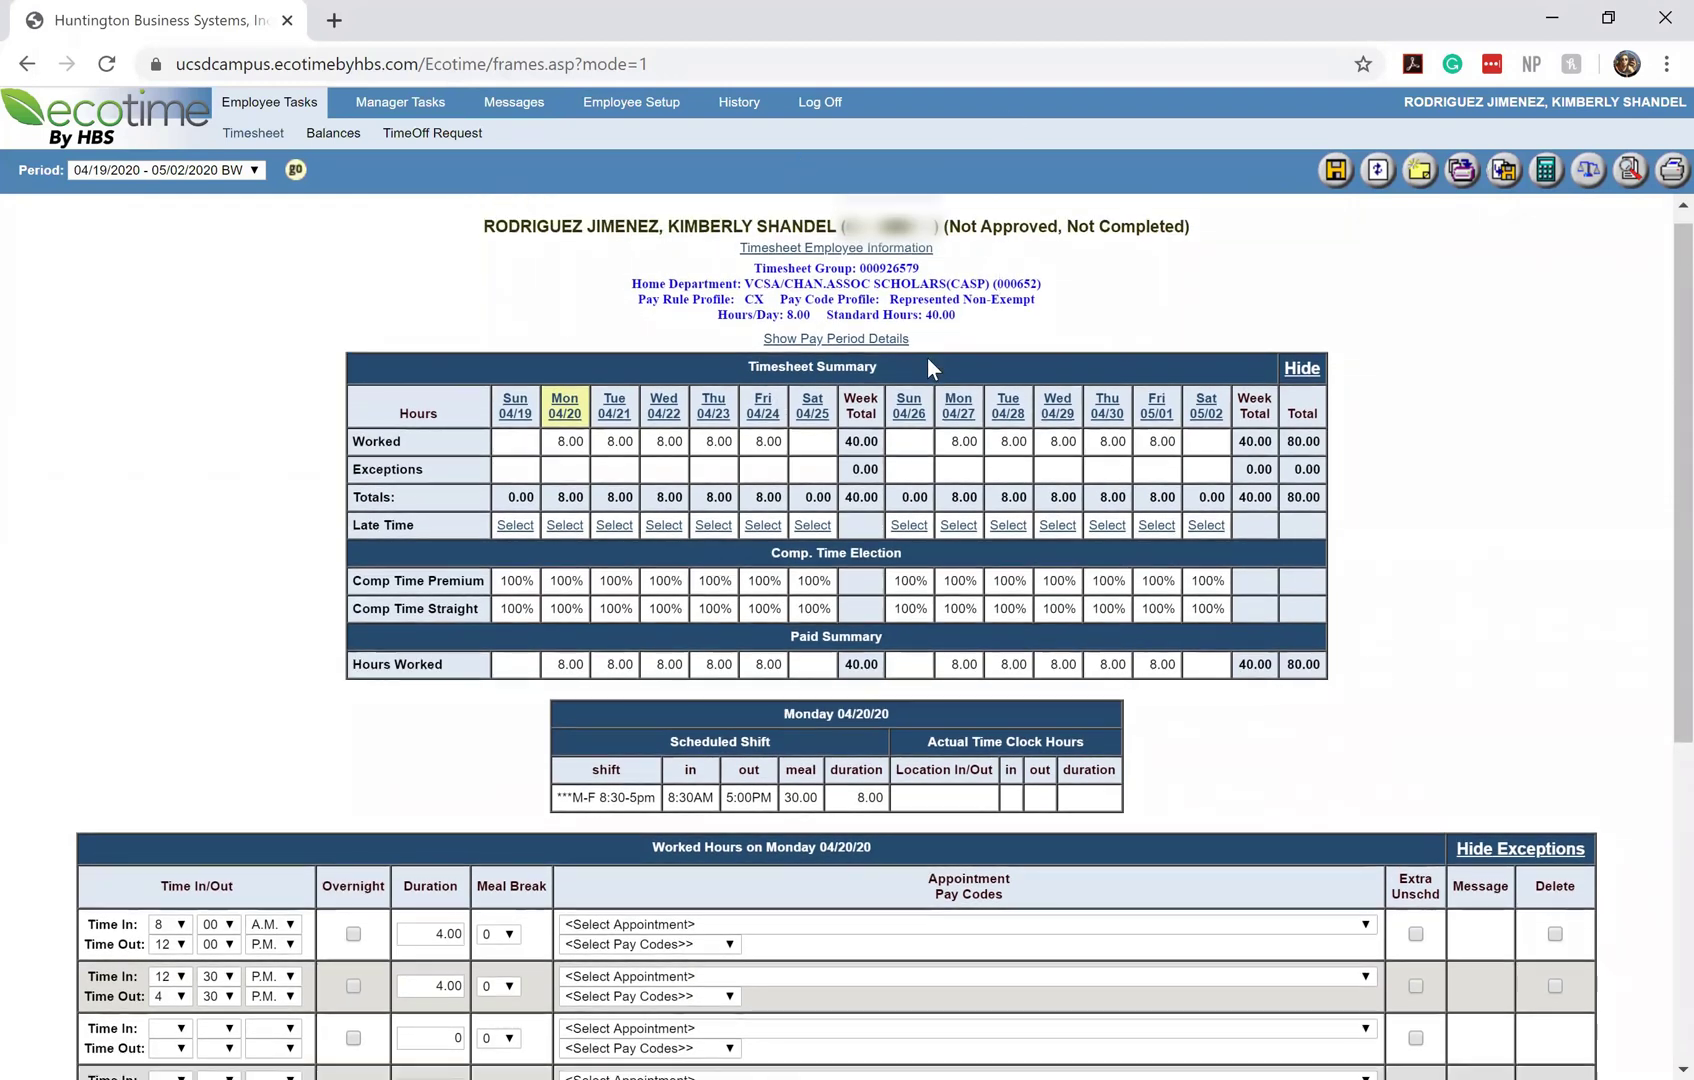
scroll(928, 360, "down", 2)
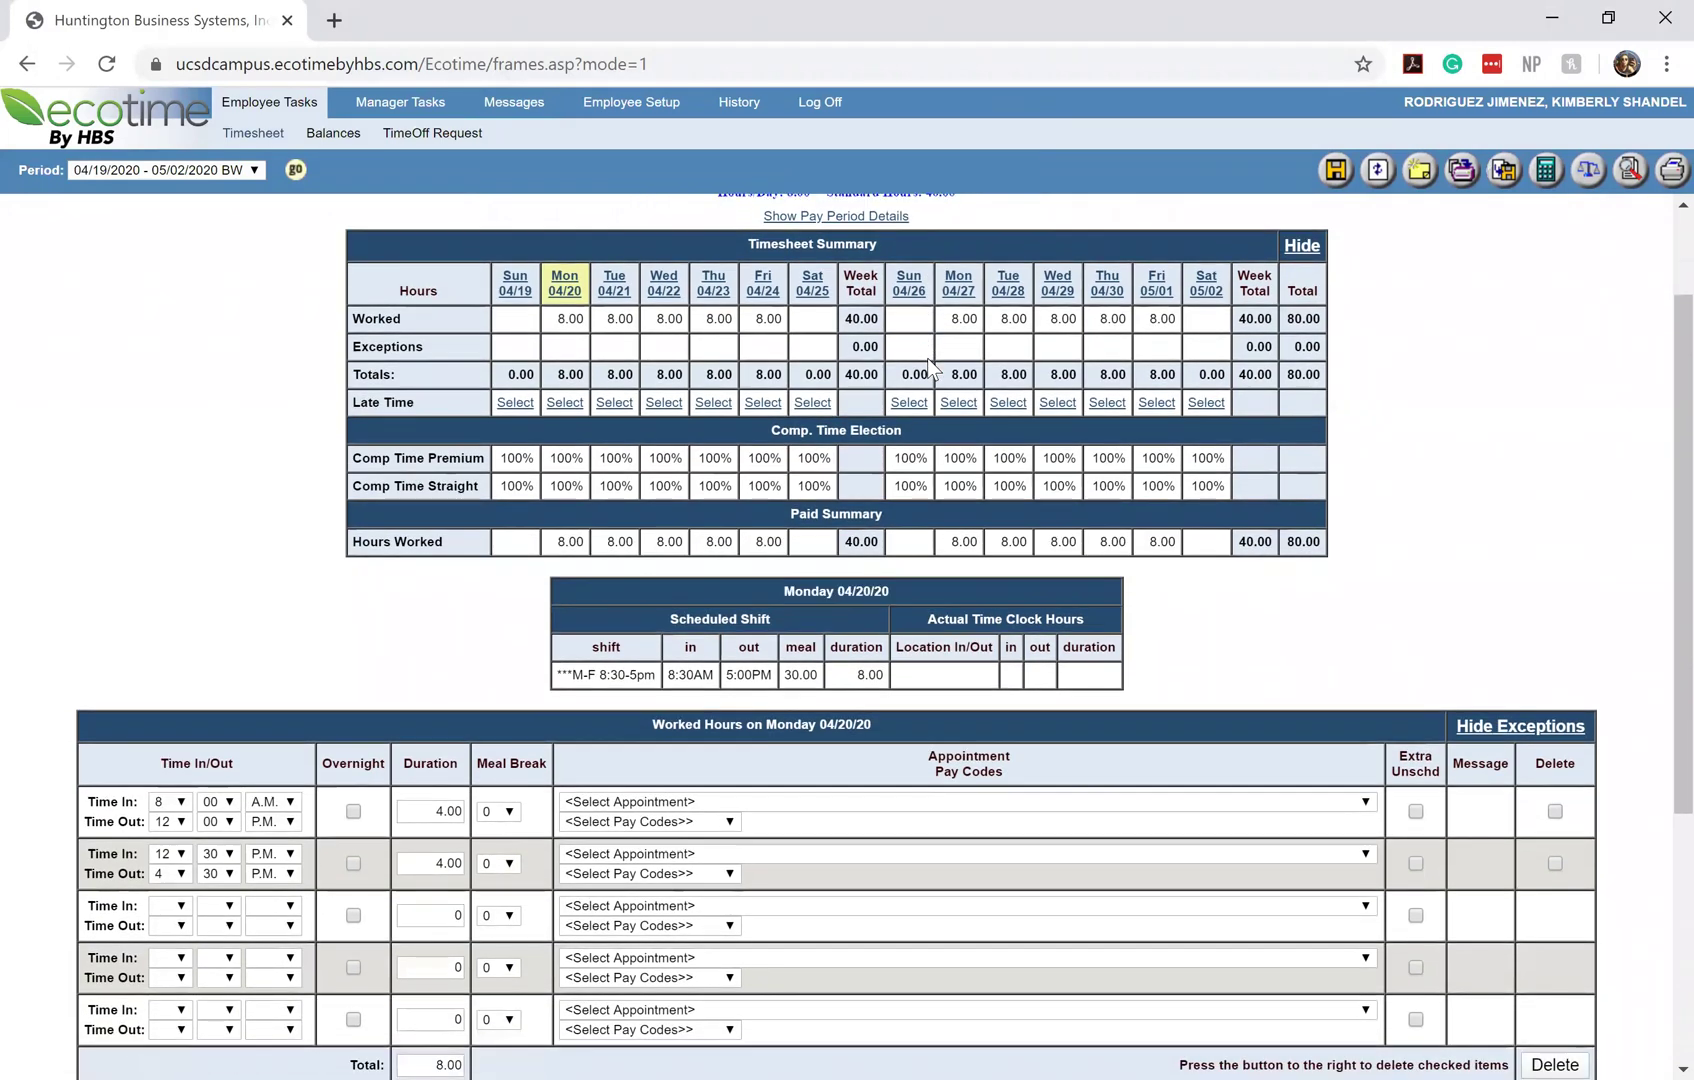
scroll(926, 359, "down", 1)
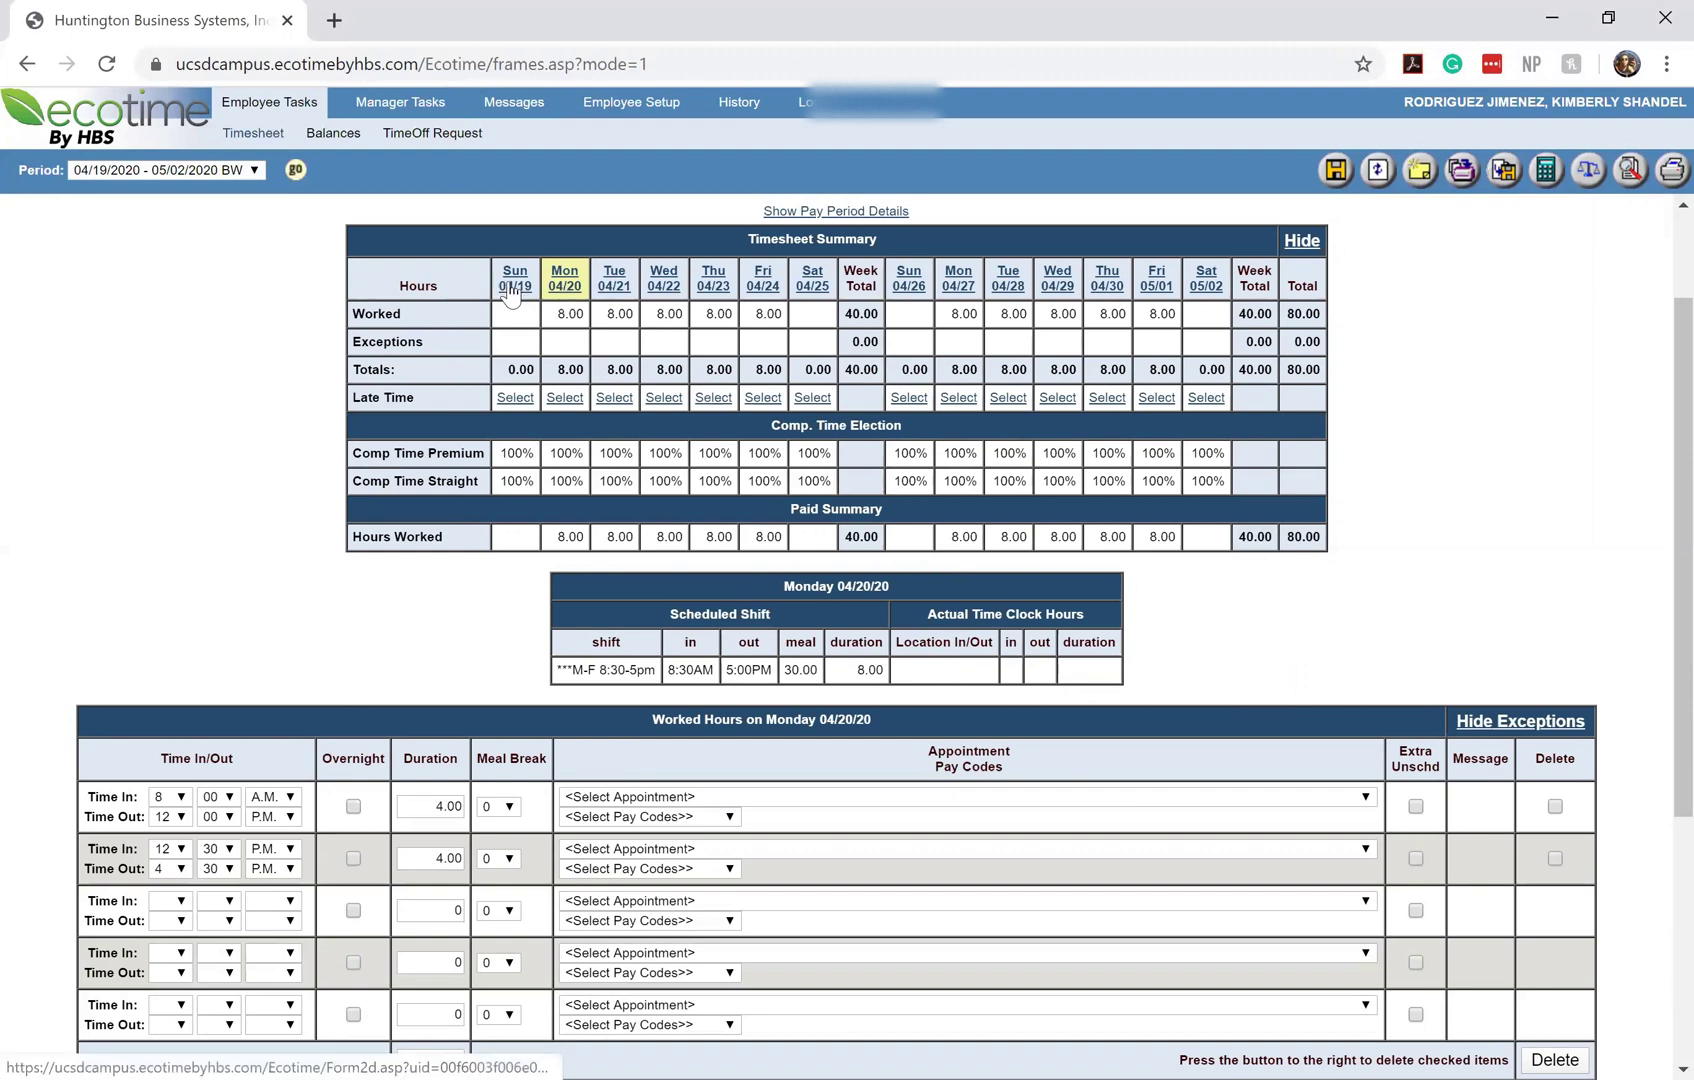
View Sunday 04/19, then Friday 04/24's two 4.00-hour worked entries totalling 8.00
left_click(514, 290)
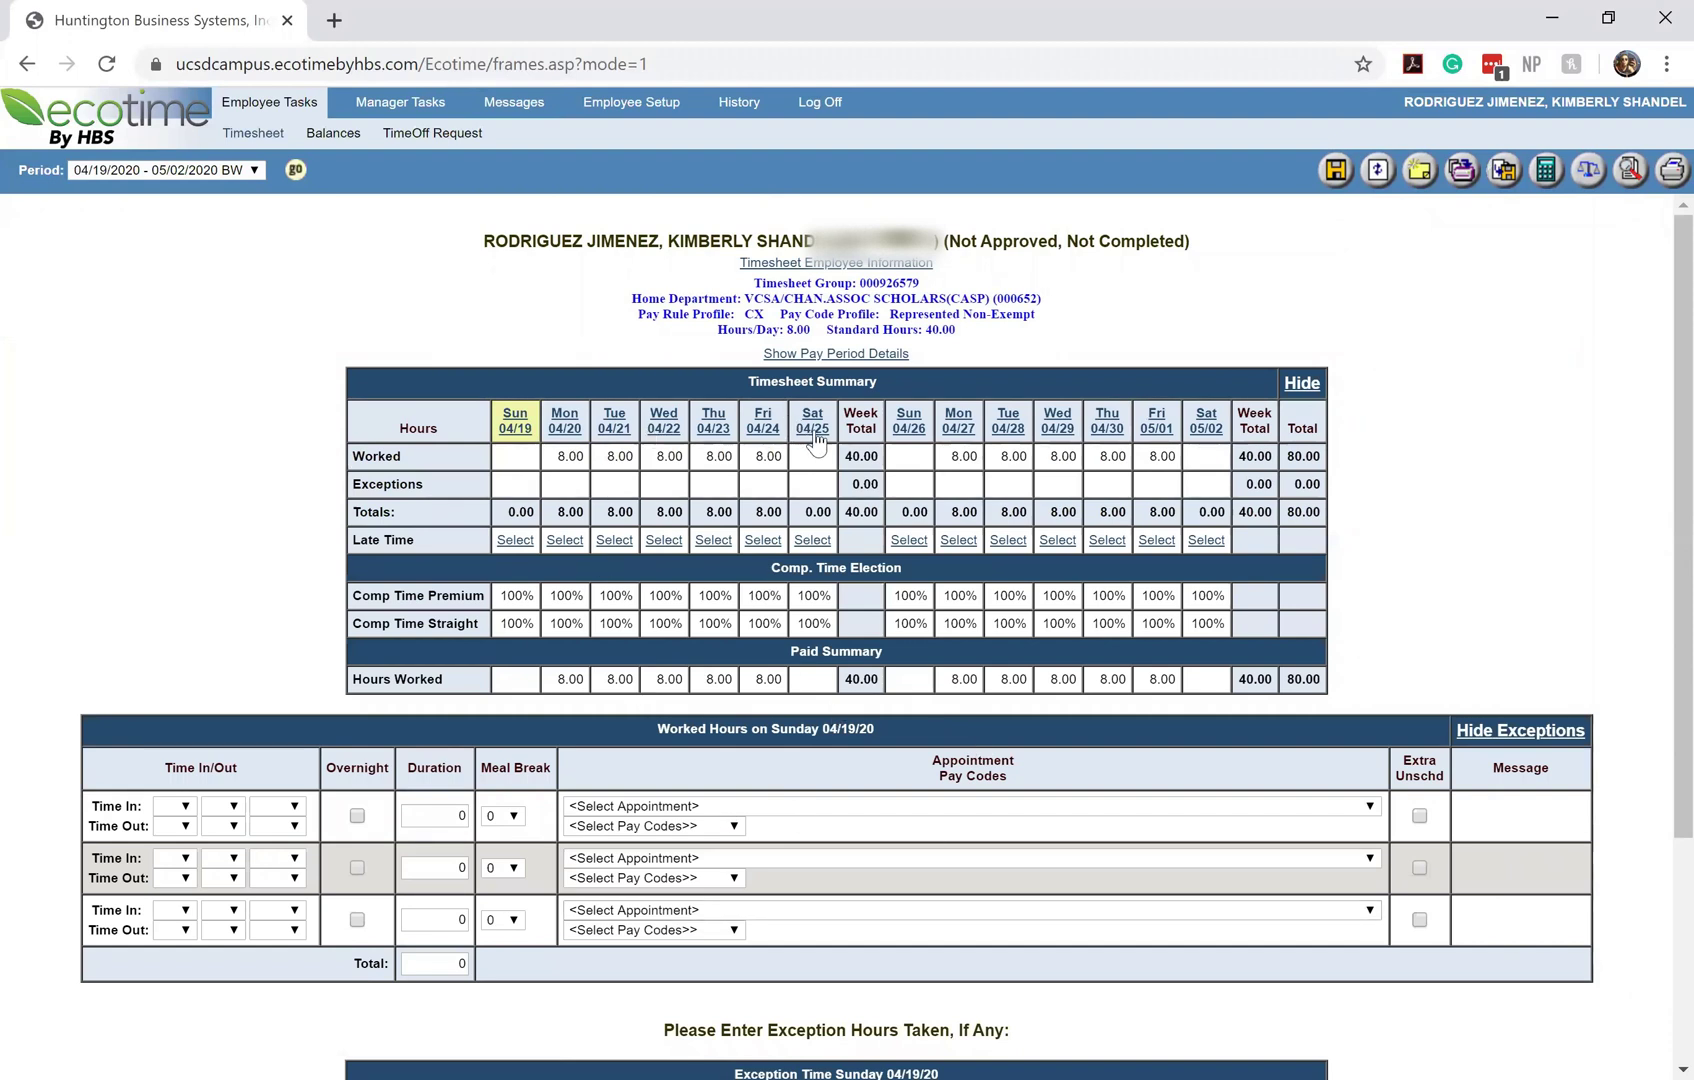
left_click(765, 437)
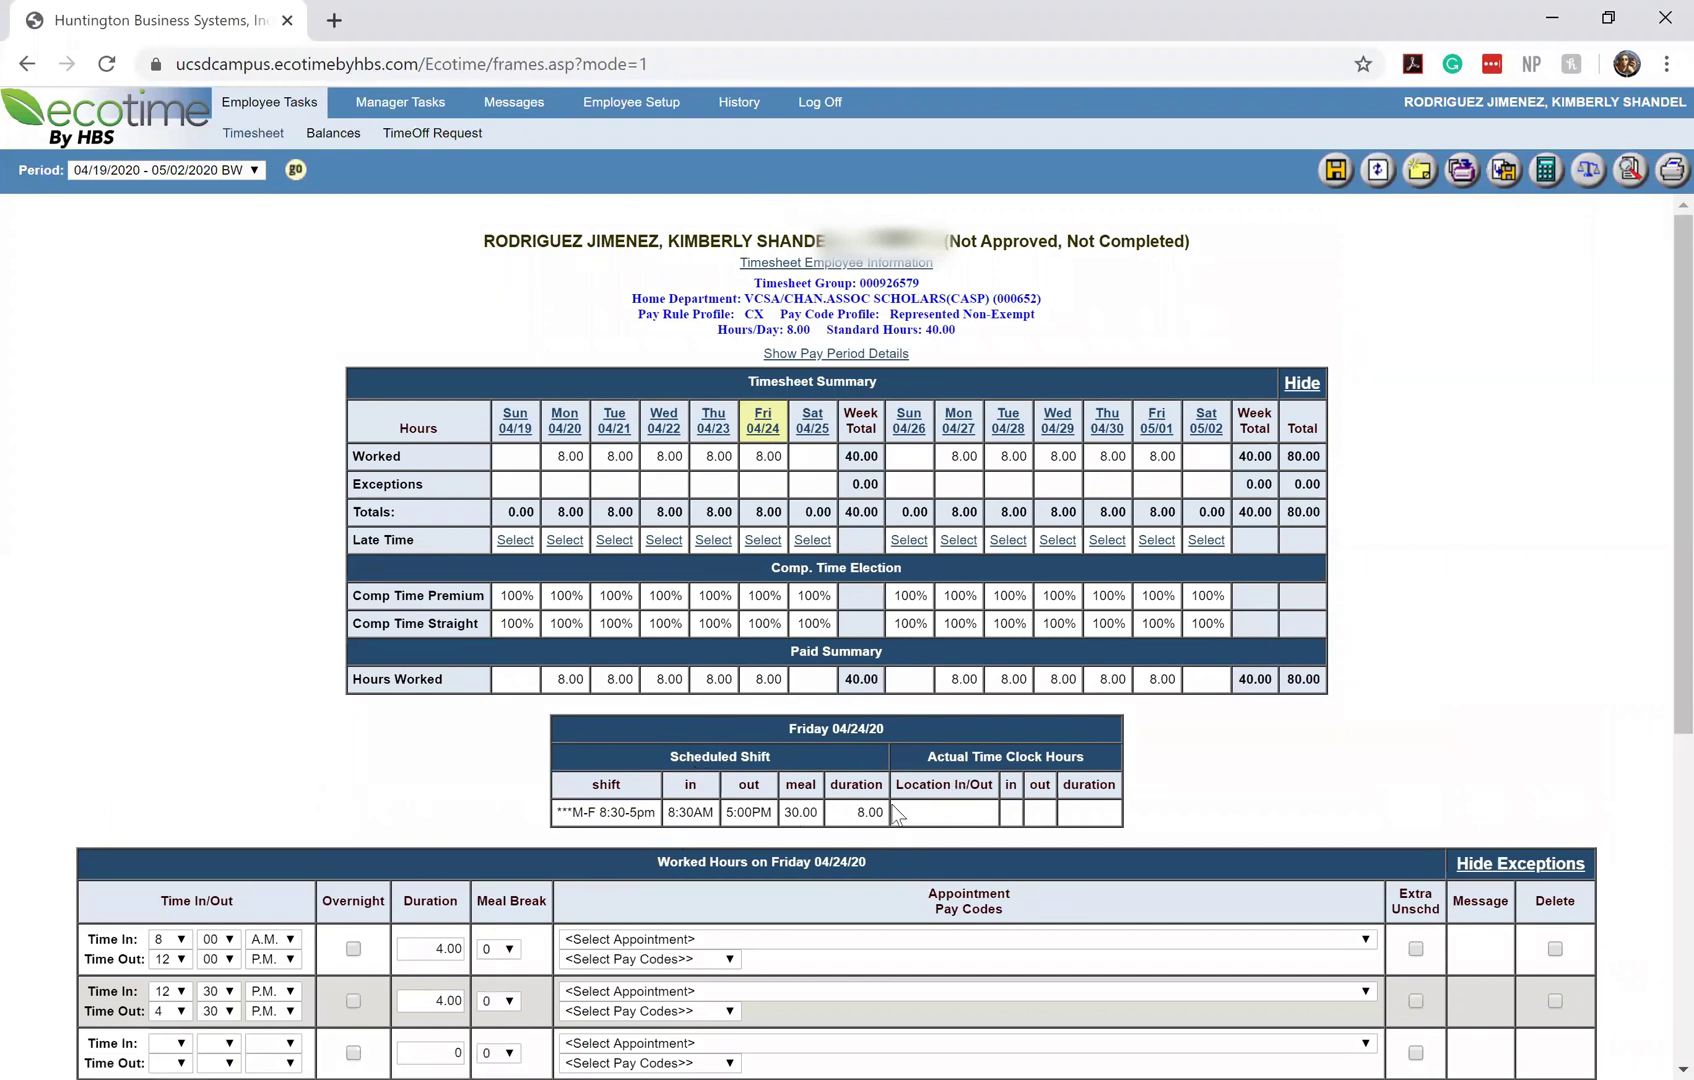
scroll(1113, 795, "down", 1)
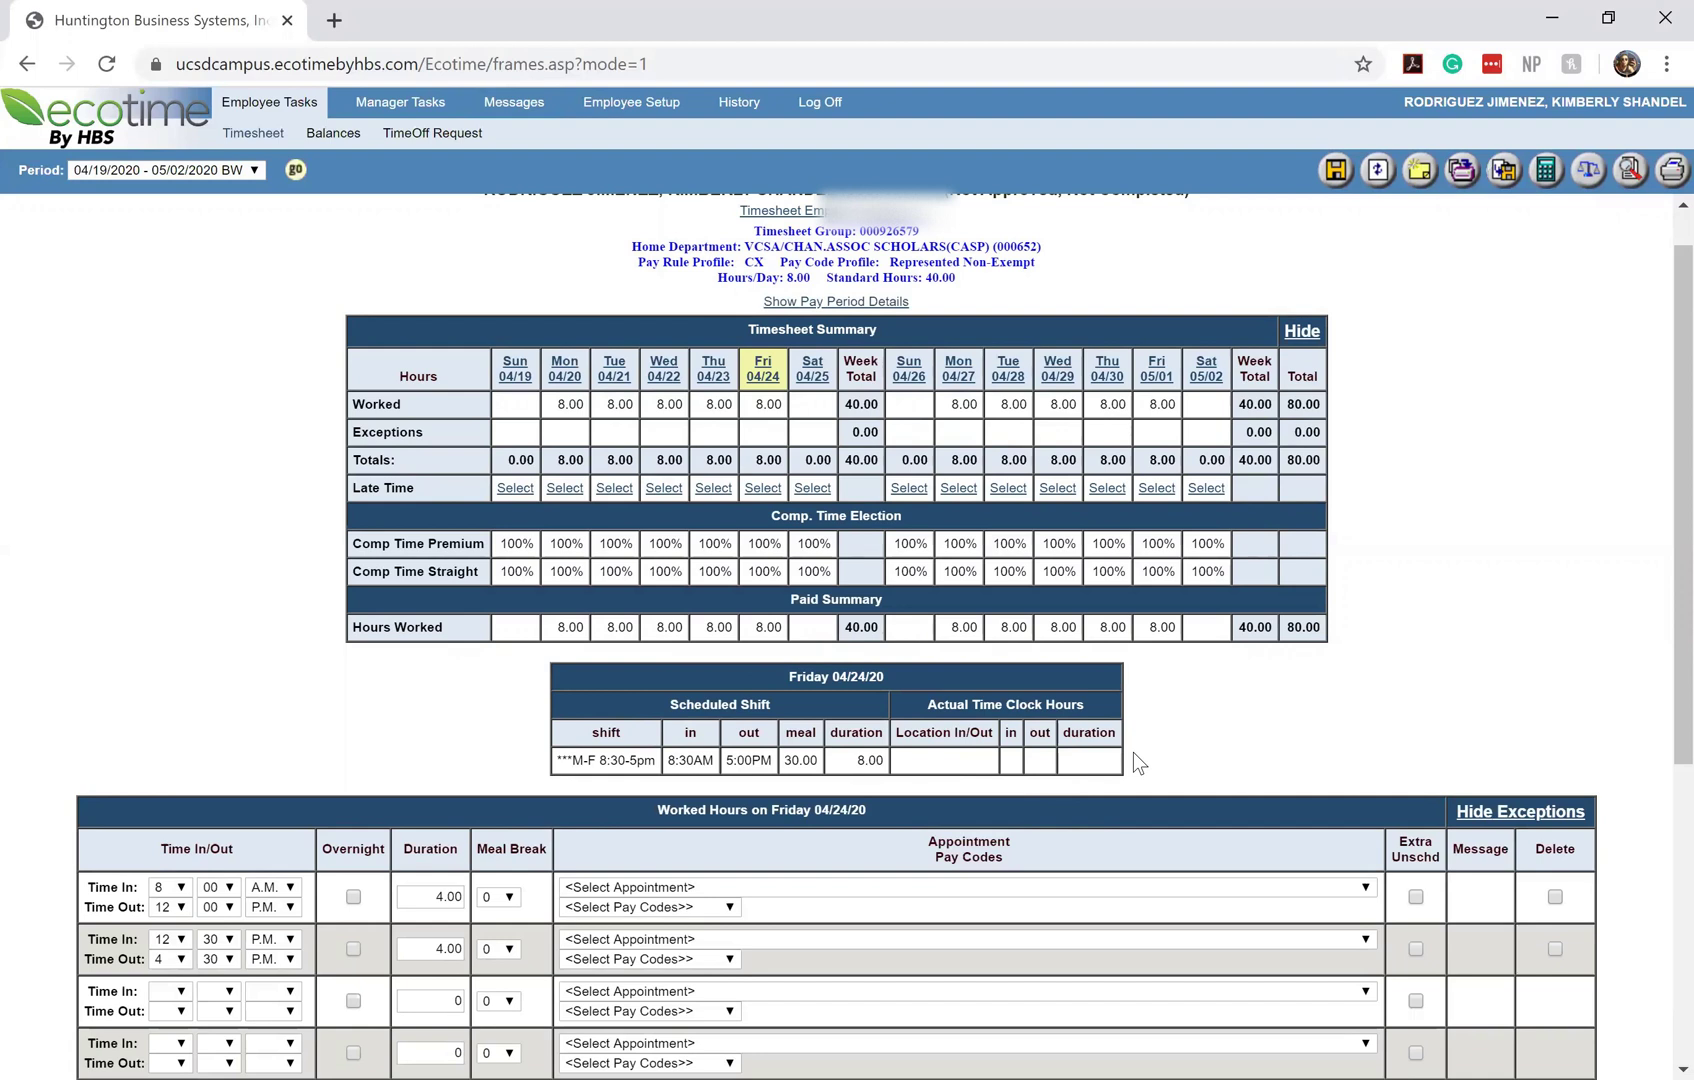
scroll(1135, 763, "down", 1)
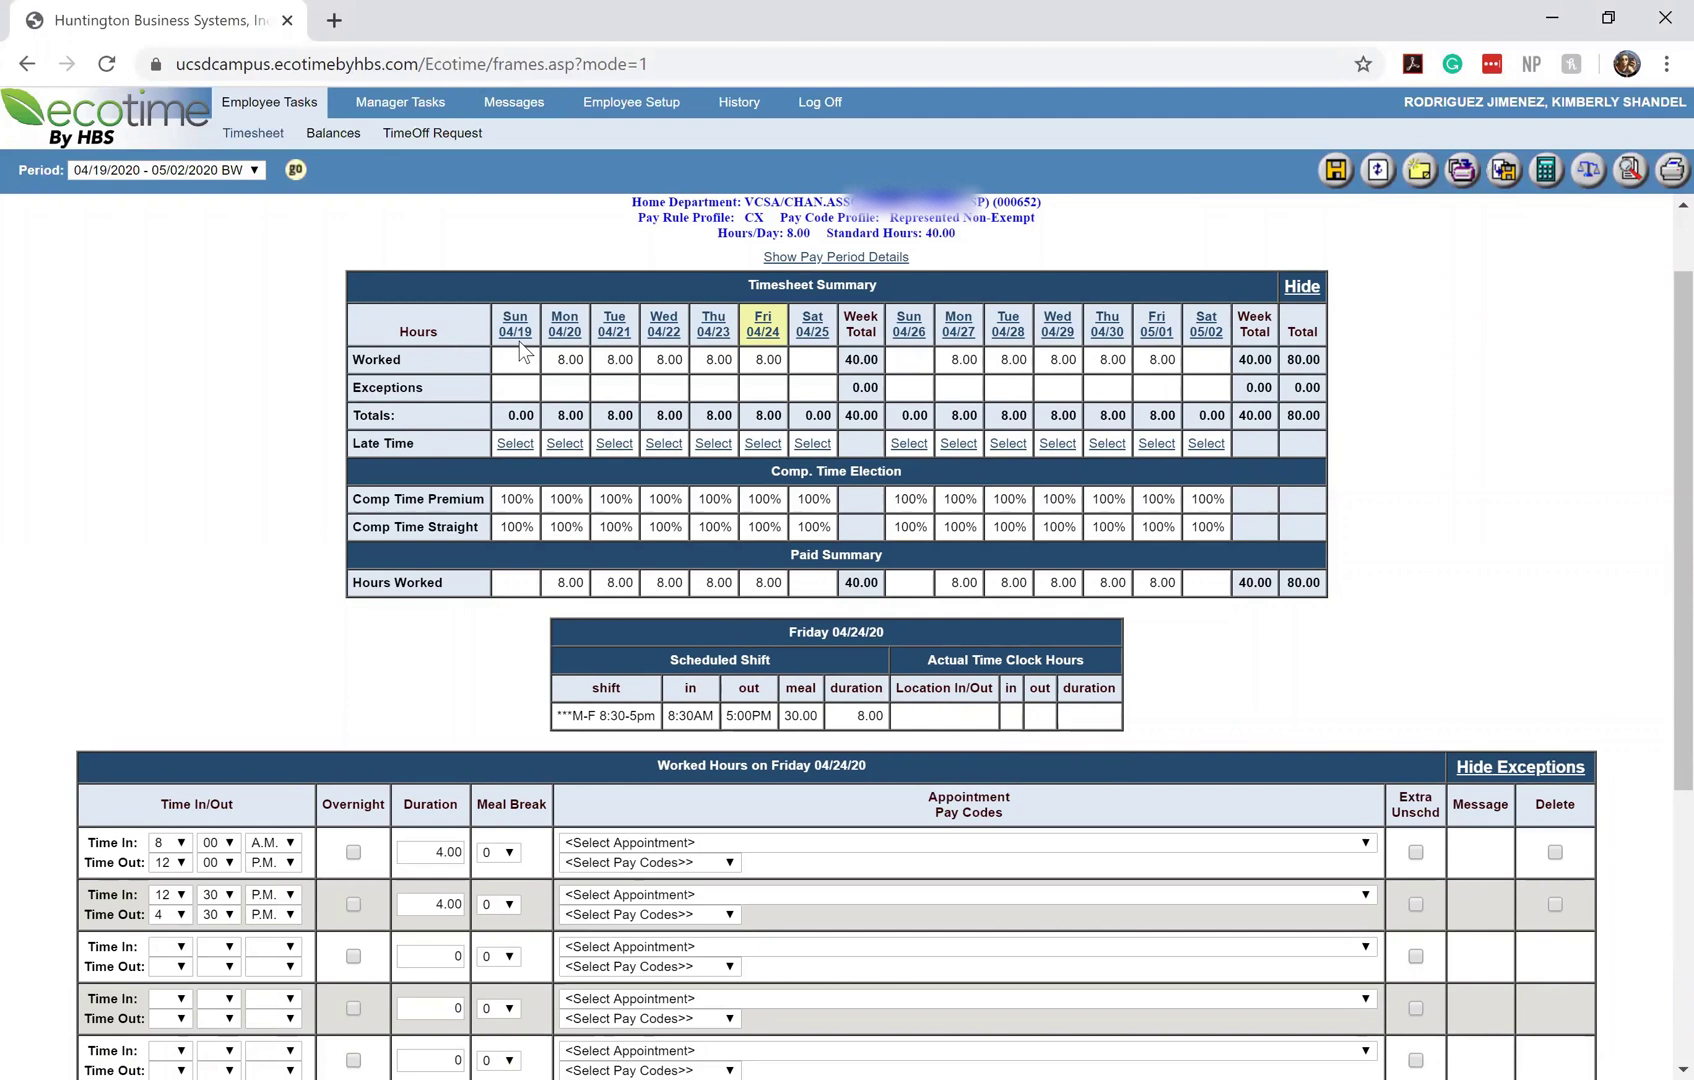
scroll(892, 812, "down", 2)
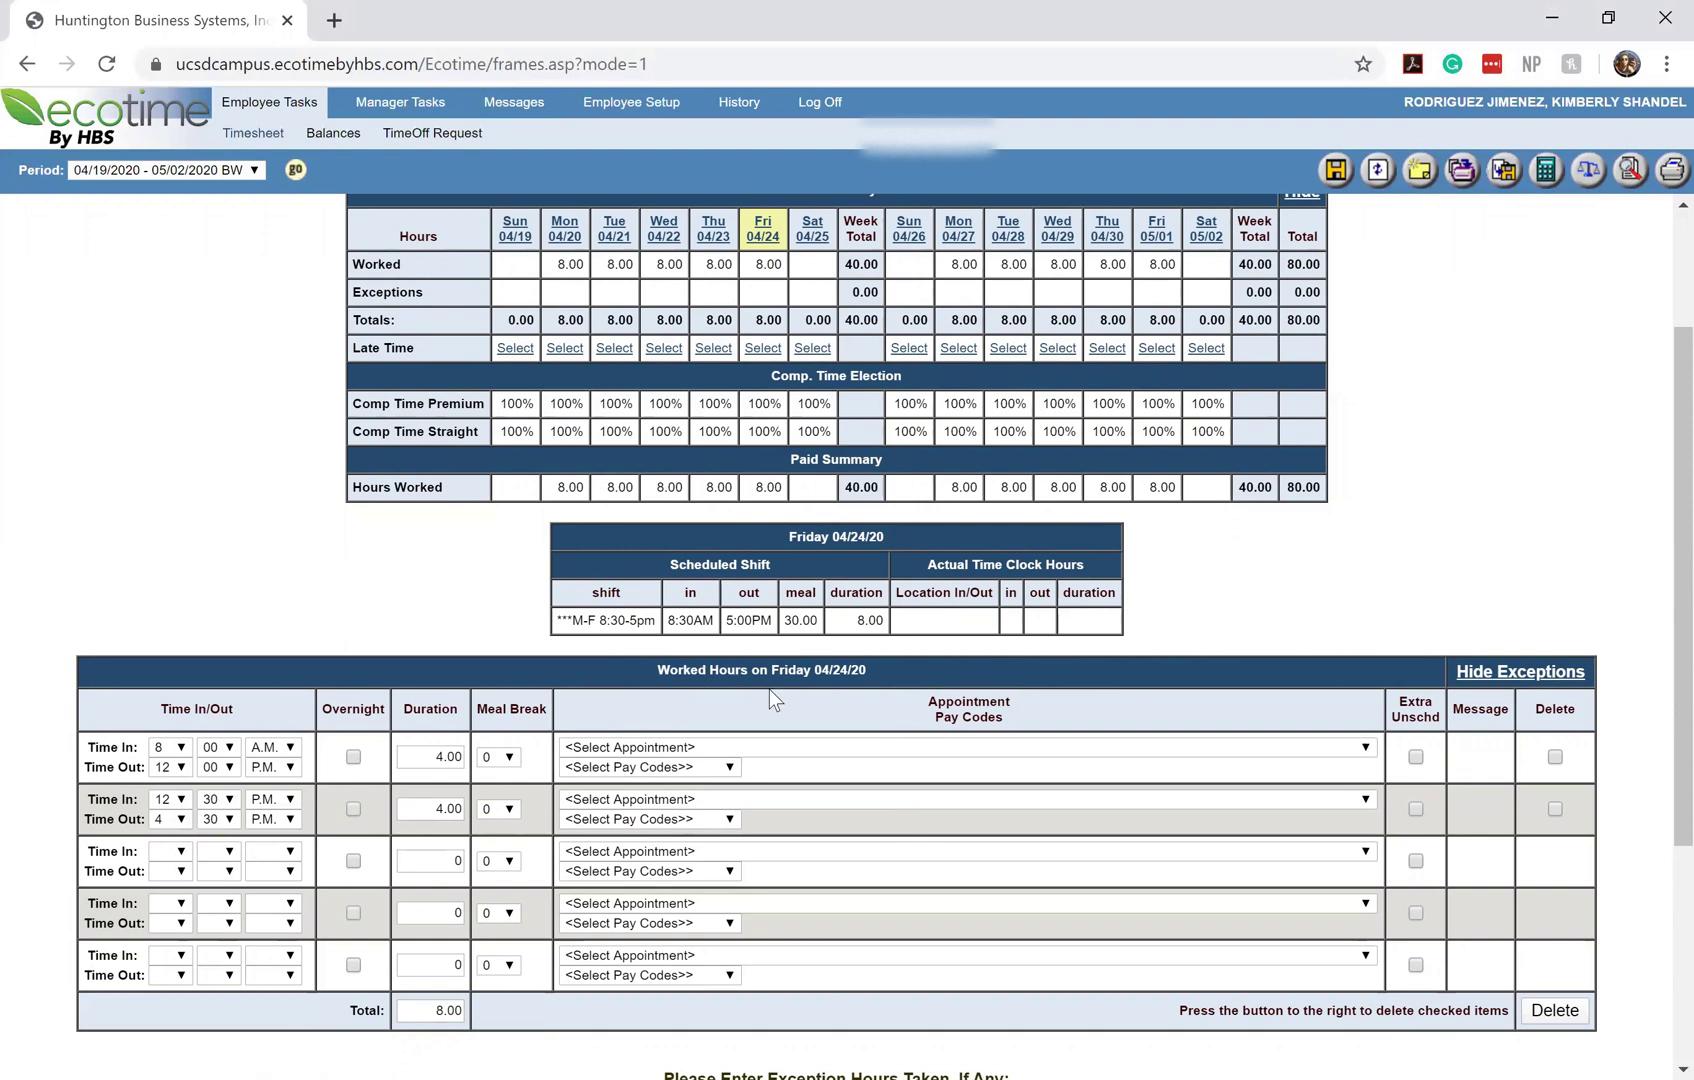
scroll(769, 690, "up", 1)
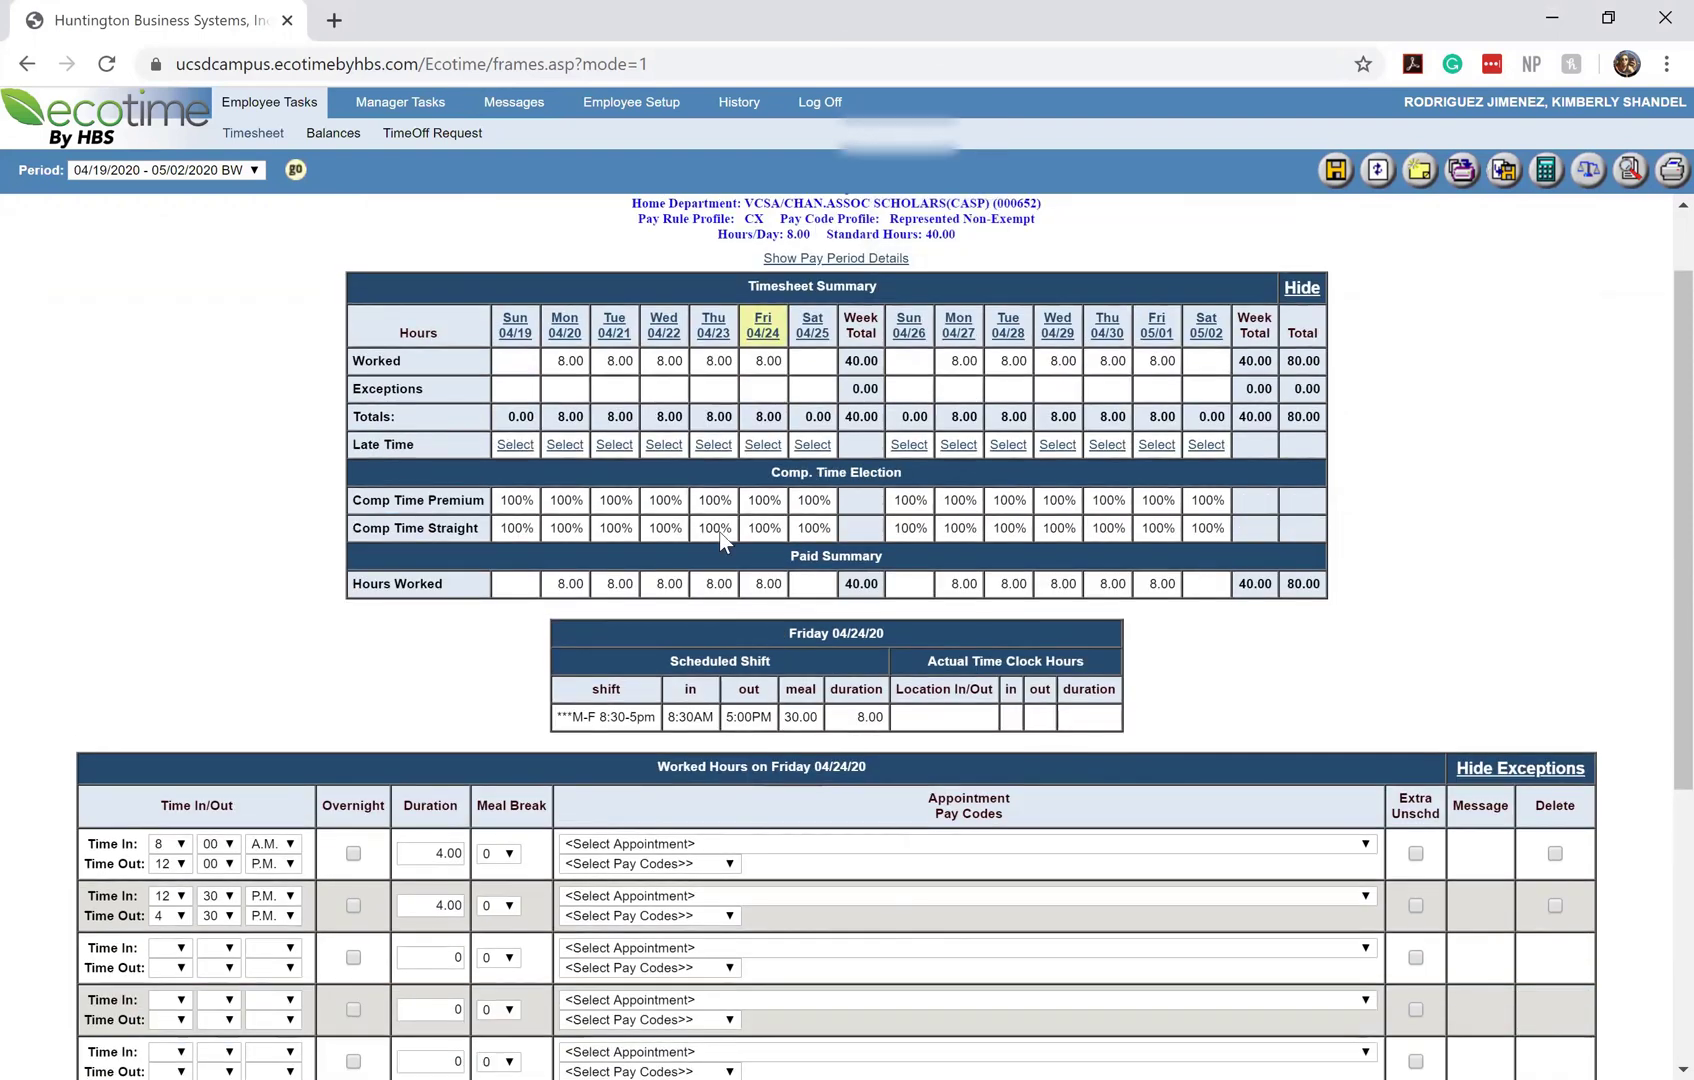
Show Saturday 04/25's worked-hours and exception tables, all blank with a 0 total
left_click(815, 337)
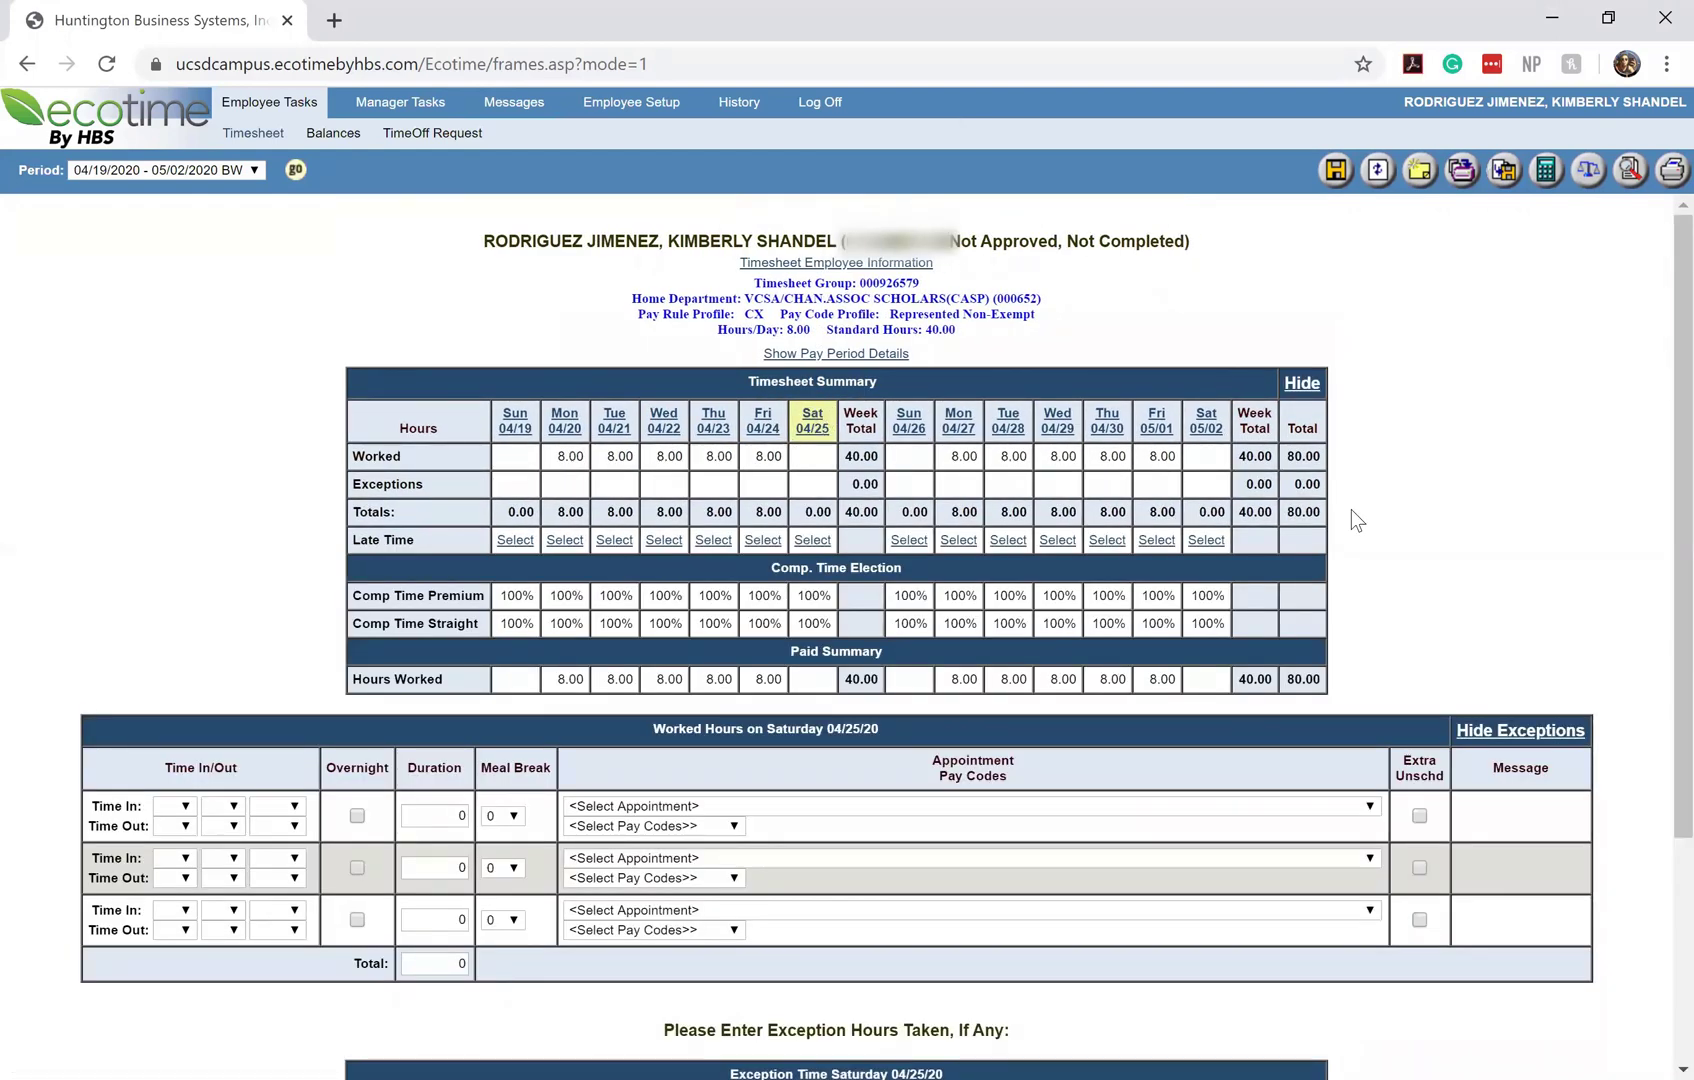
scroll(1356, 520, "down", 2)
scroll(1351, 510, "down", 1)
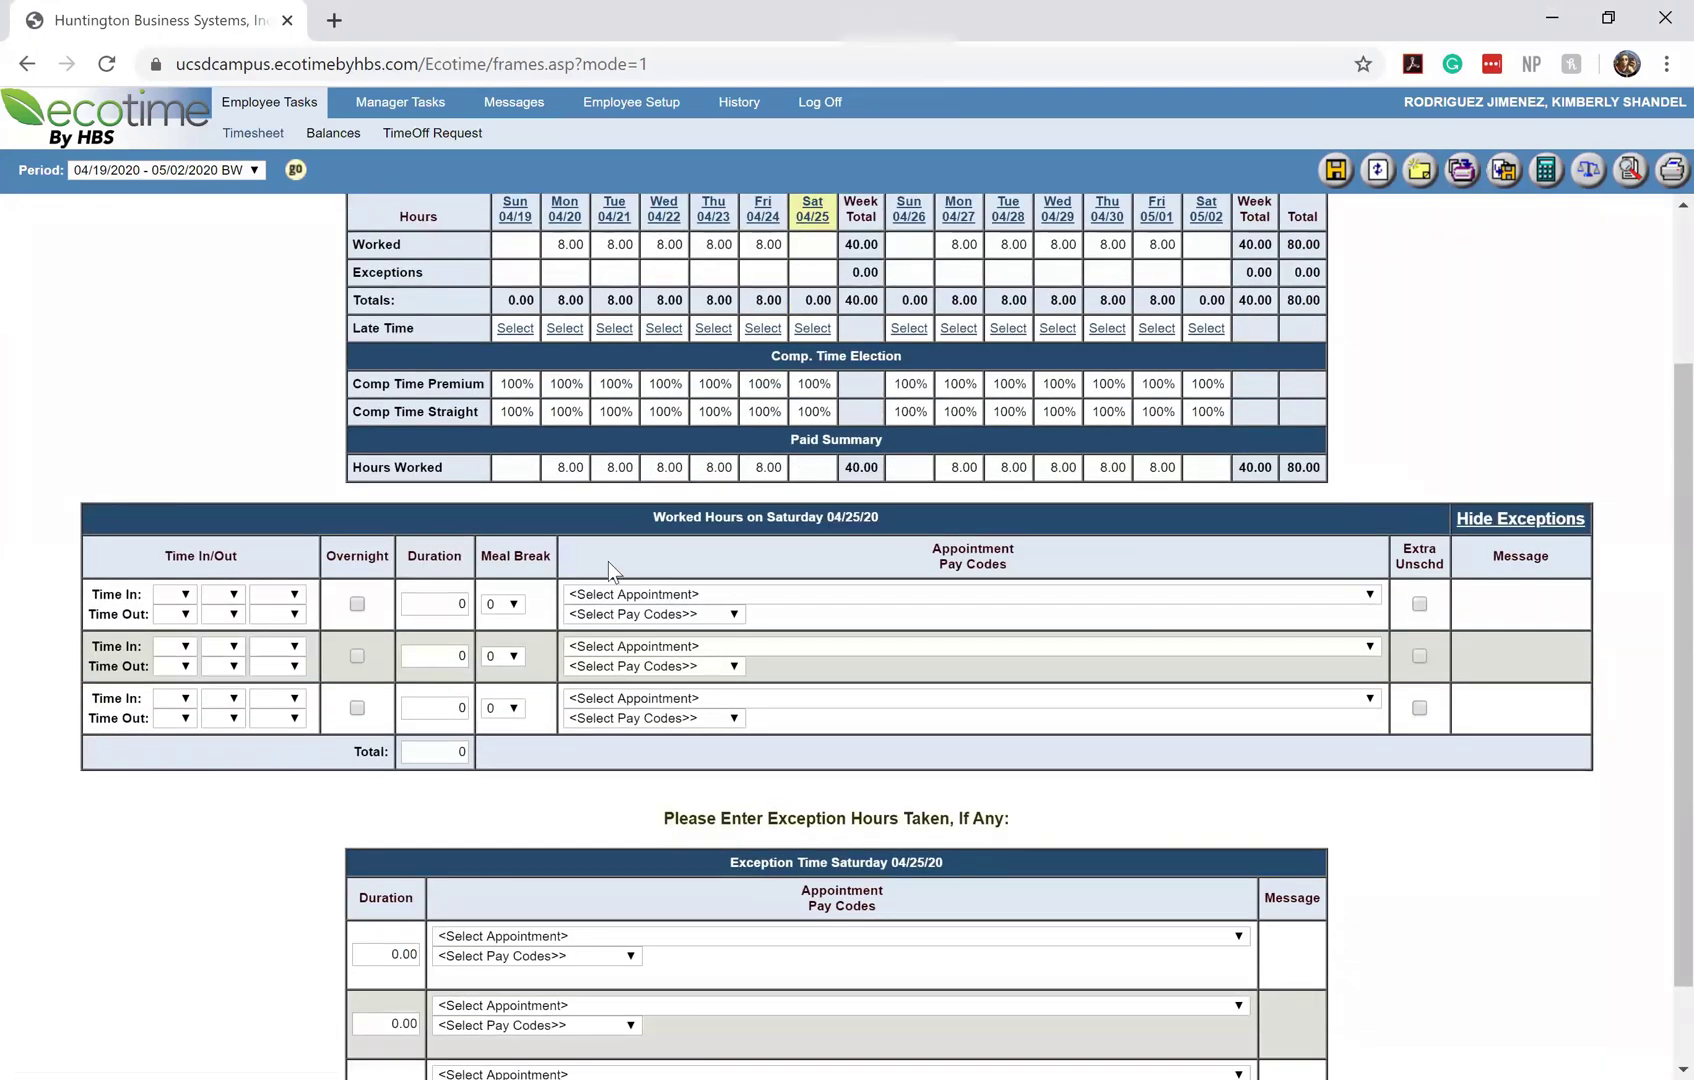
scroll(900, 526, "down", 1)
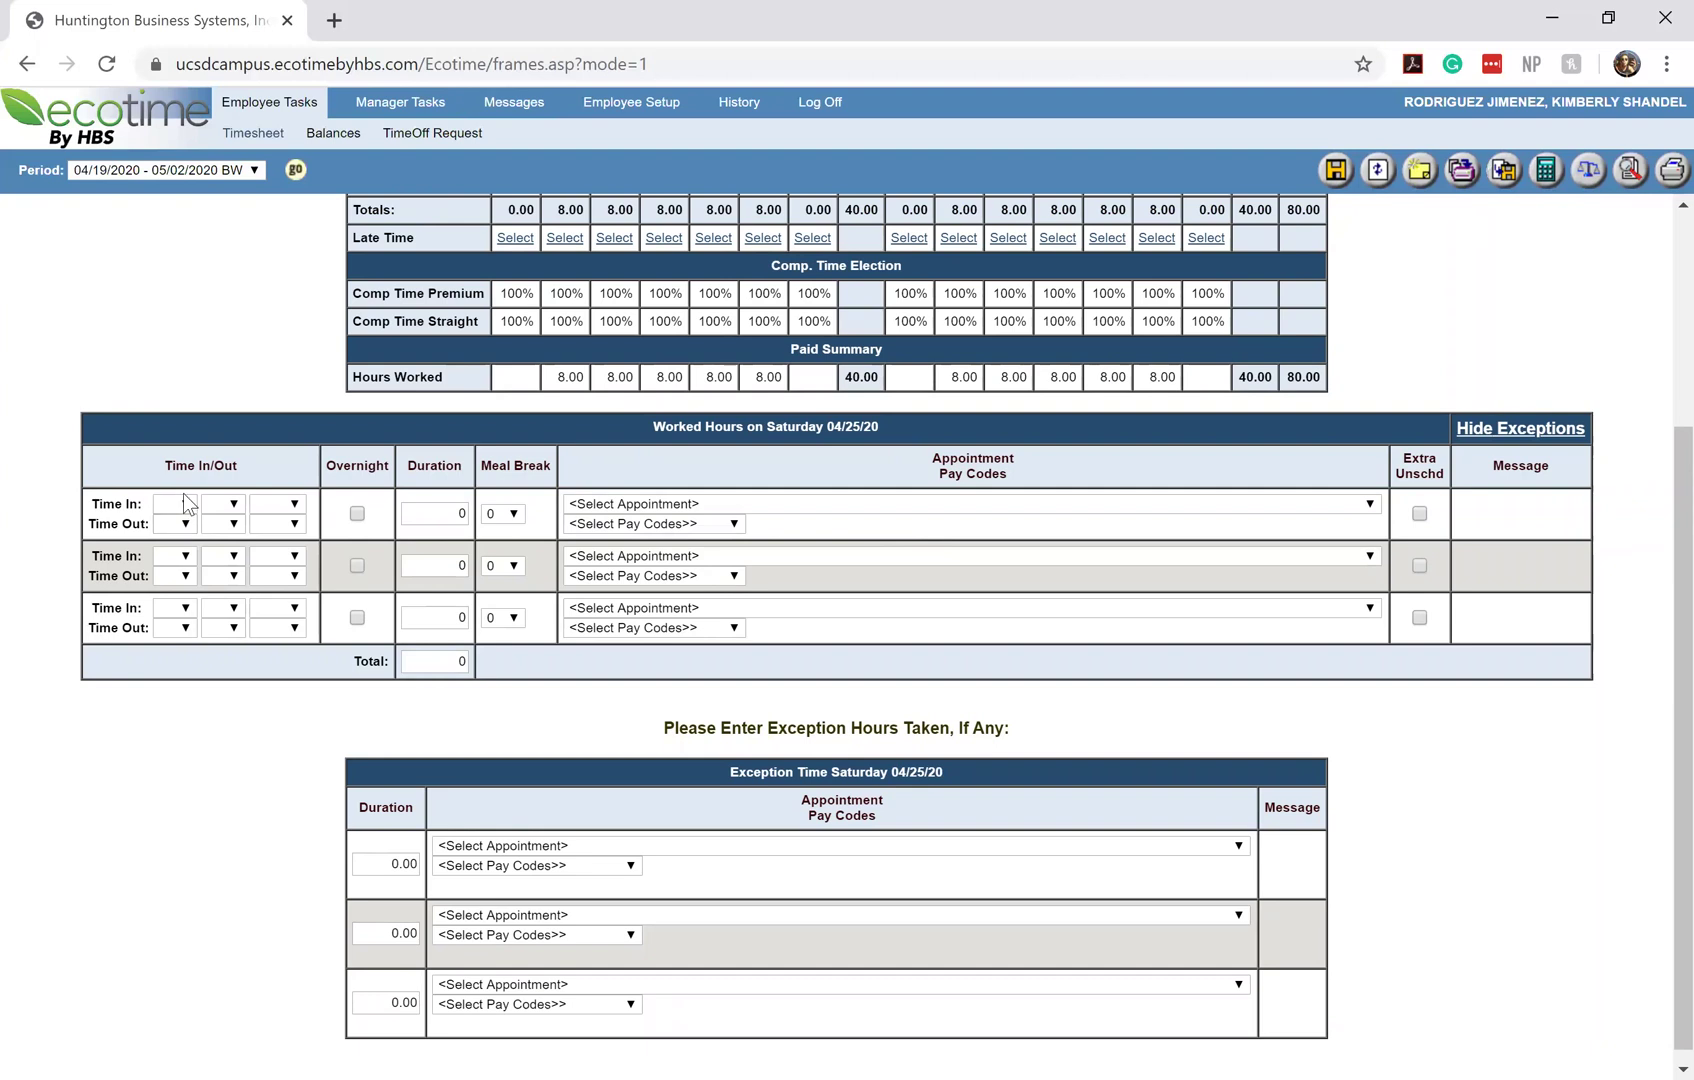
scroll(183, 494, "up", 3)
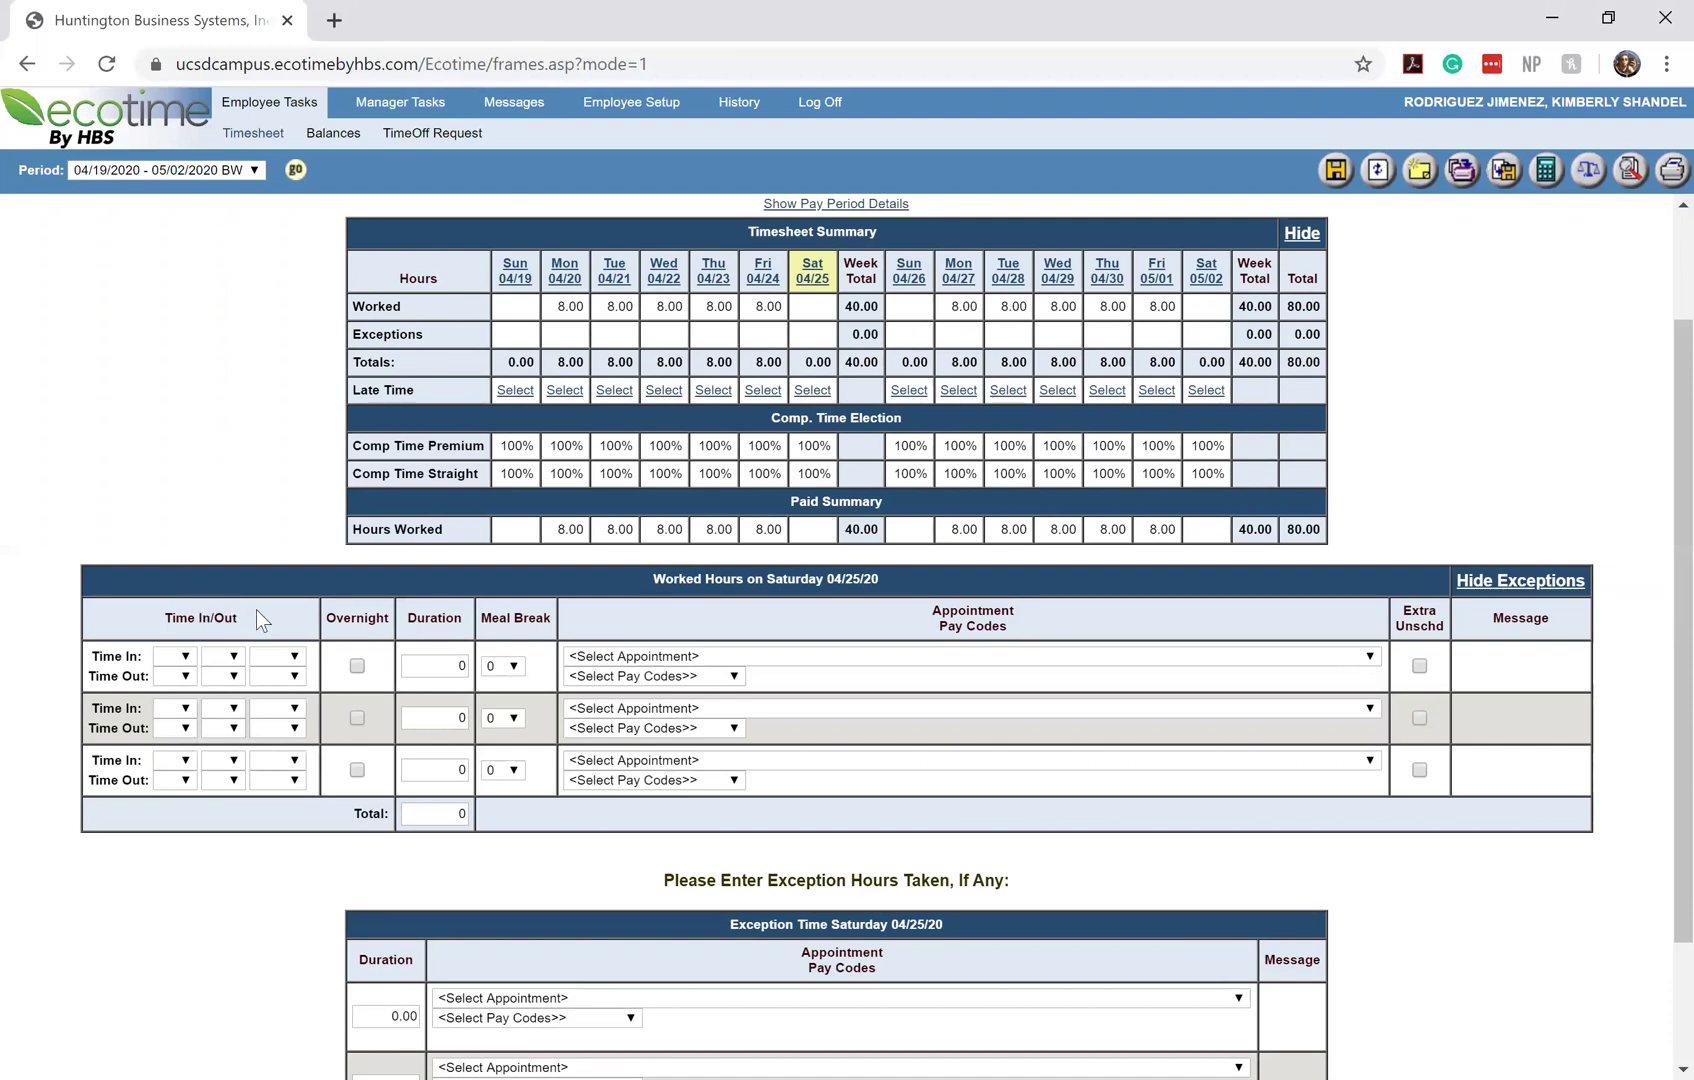
Enter a Saturday 04/25 worked-hours row from 10:00 A.M. to 2:00 P.M. (4.00 hours)
left_click(185, 660)
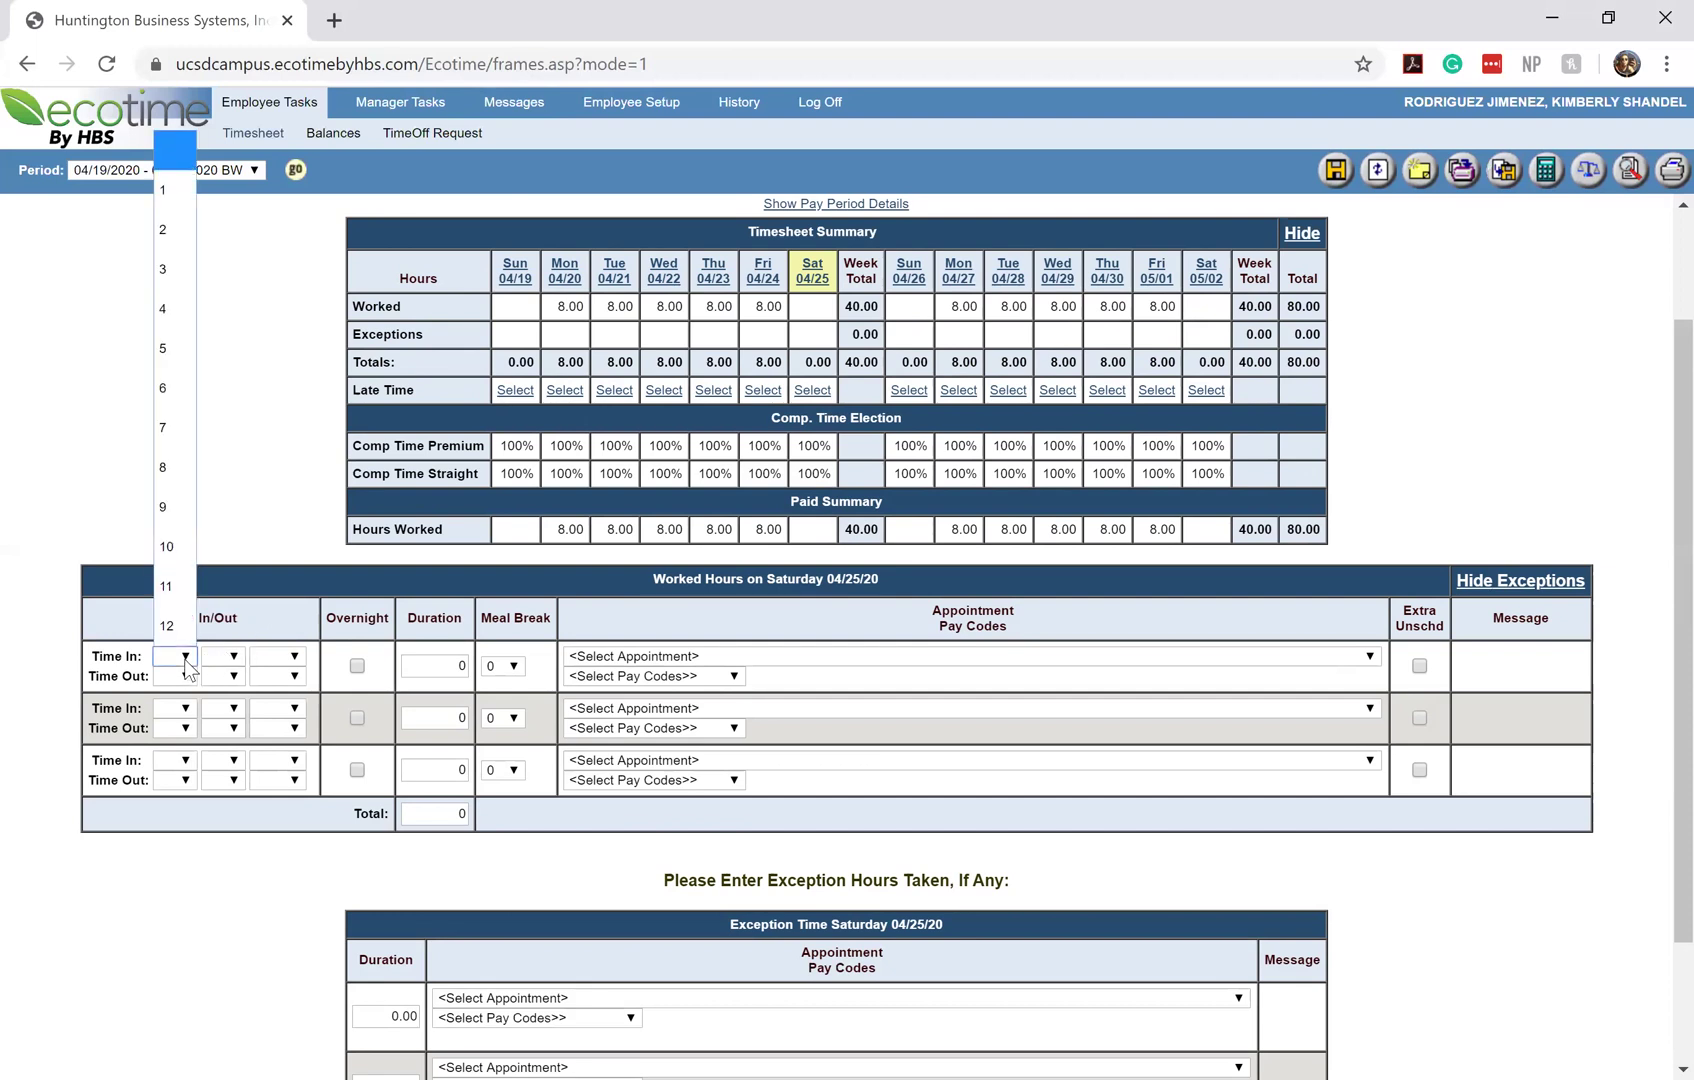
left_click(173, 560)
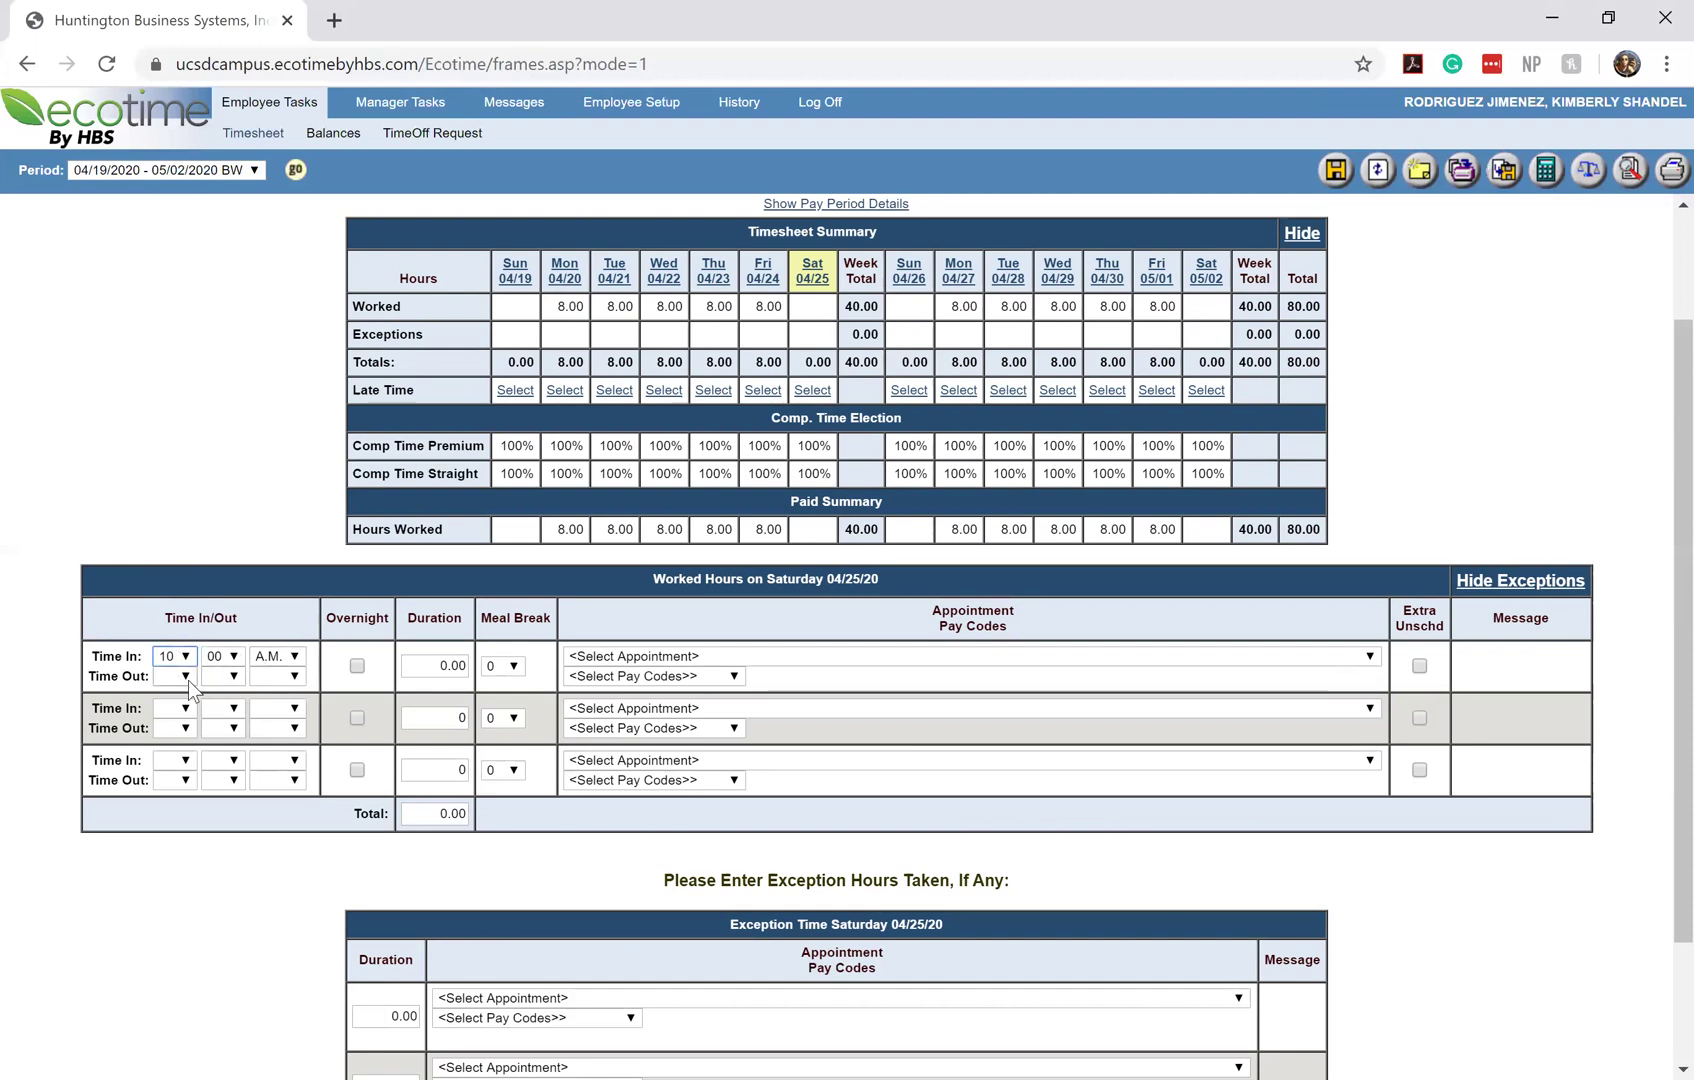
left_click(186, 678)
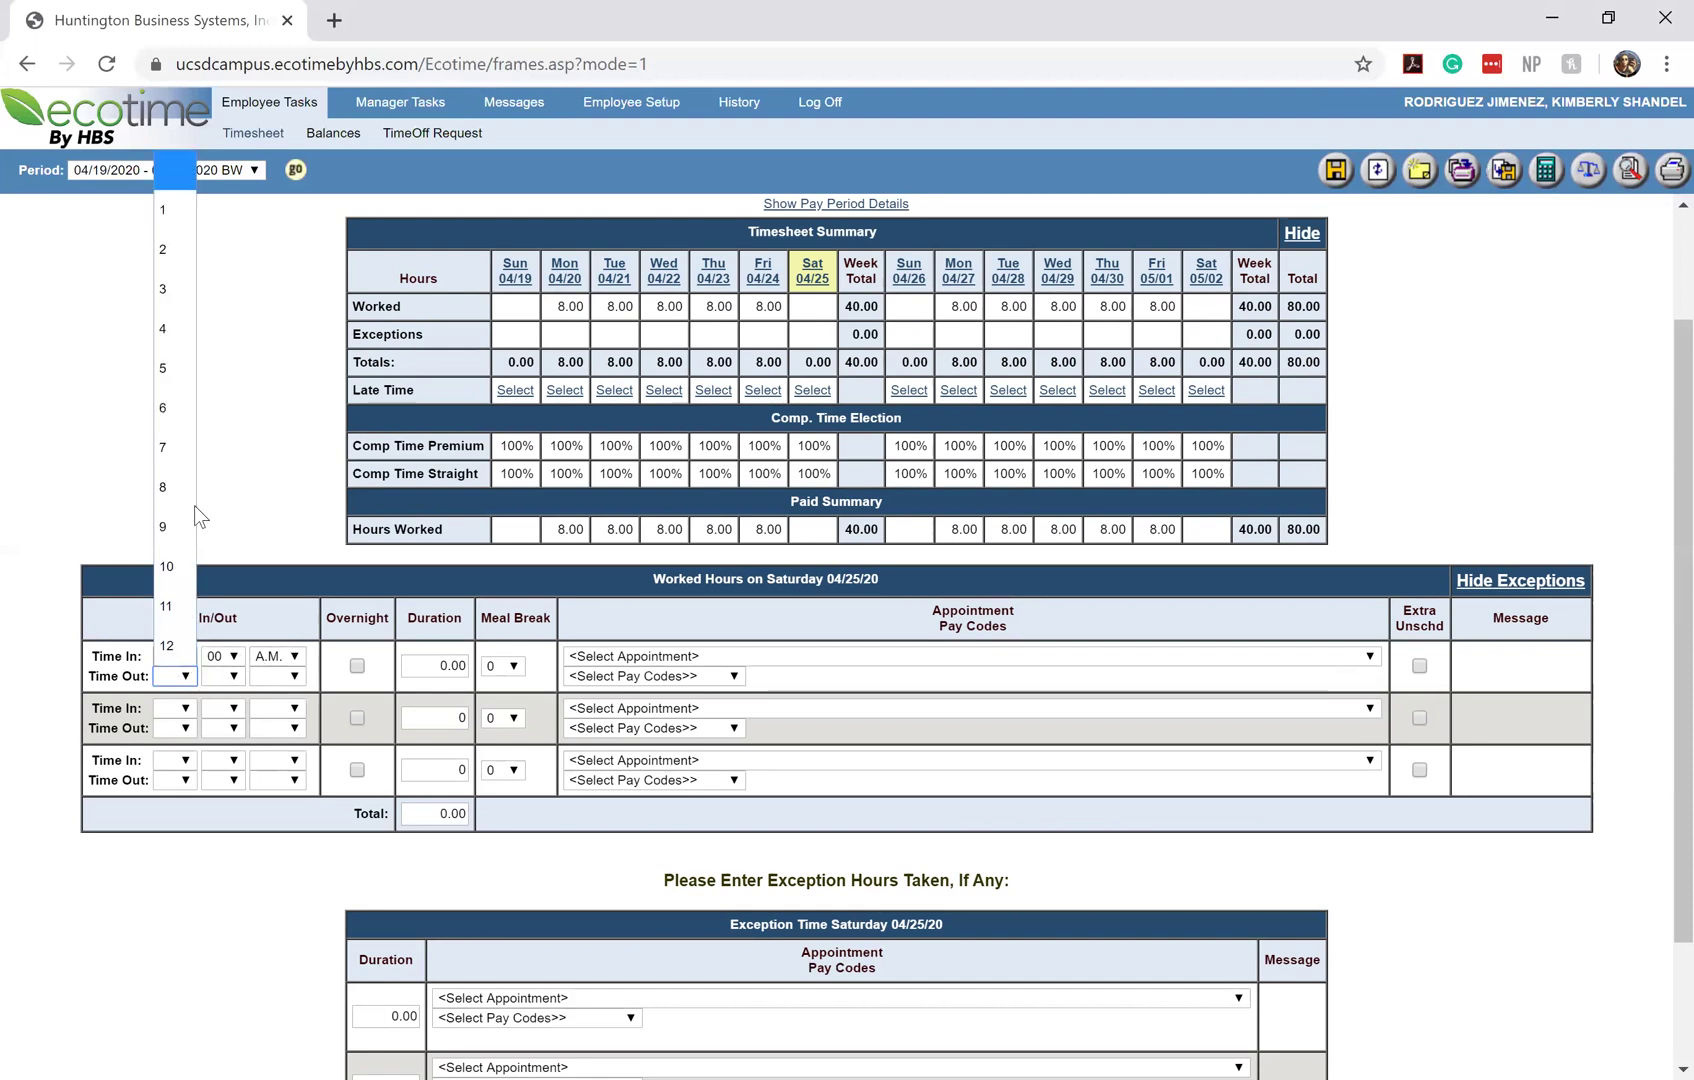
left_click(172, 250)
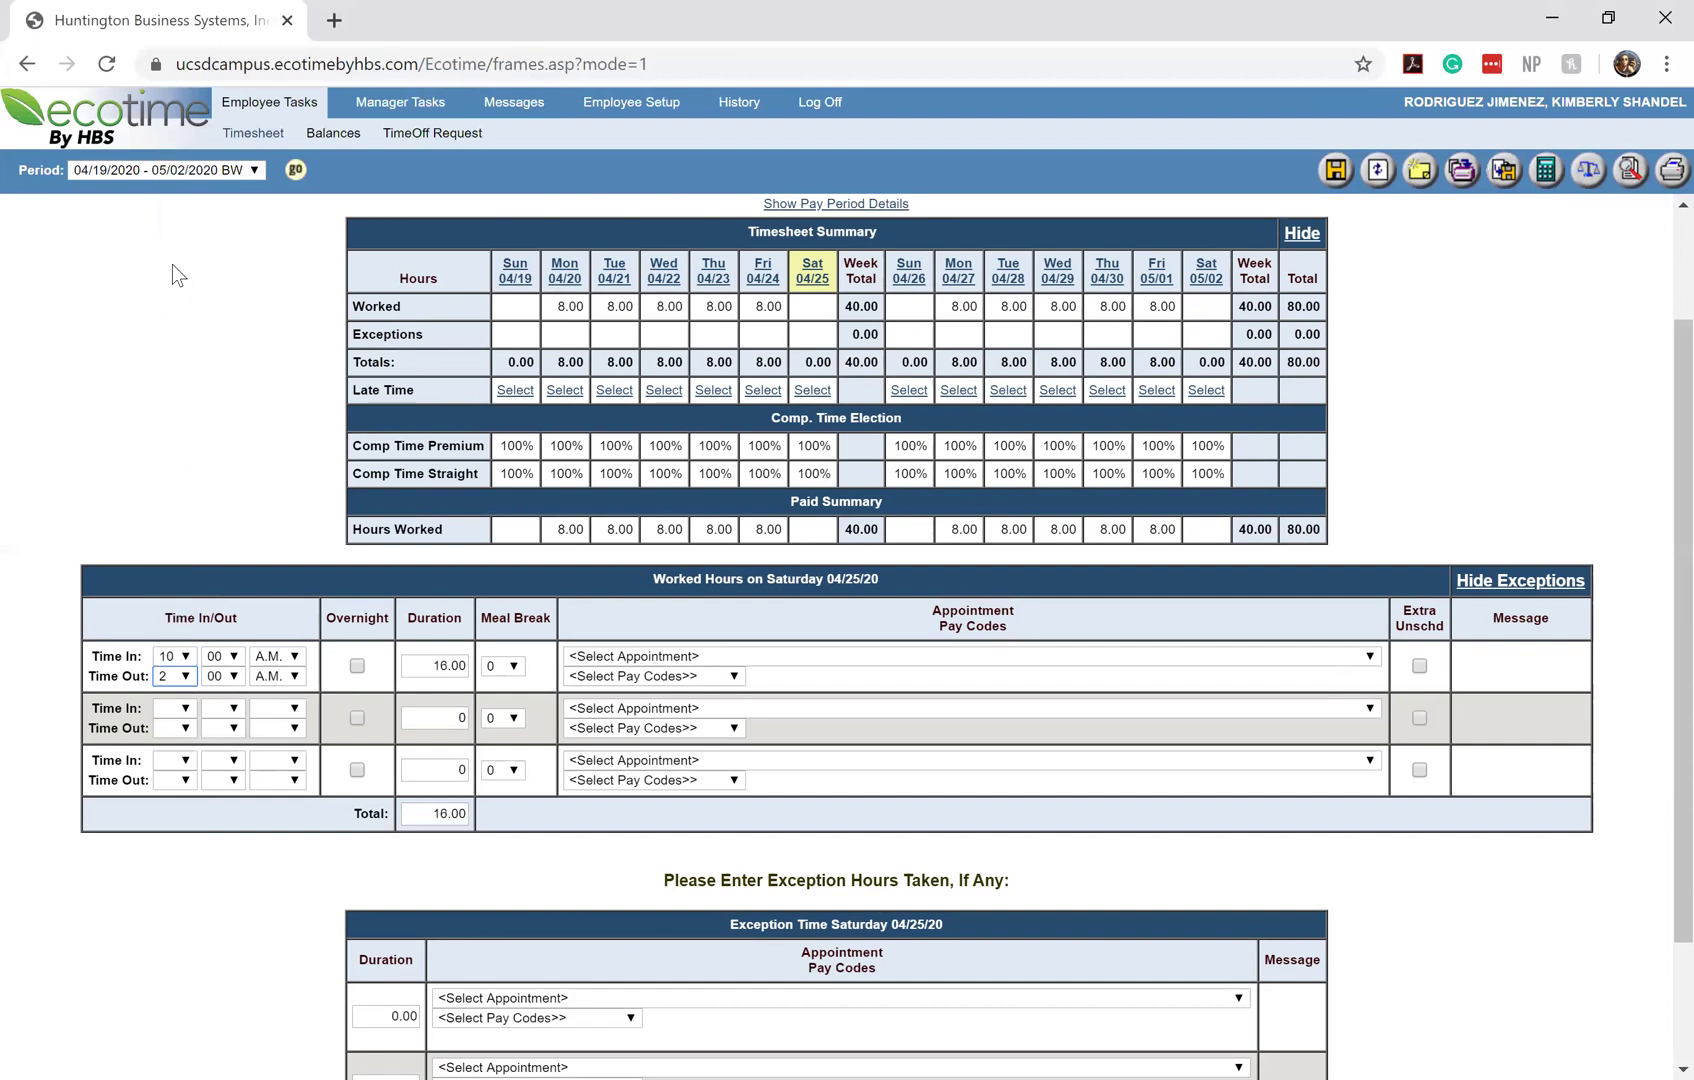
left_click(280, 676)
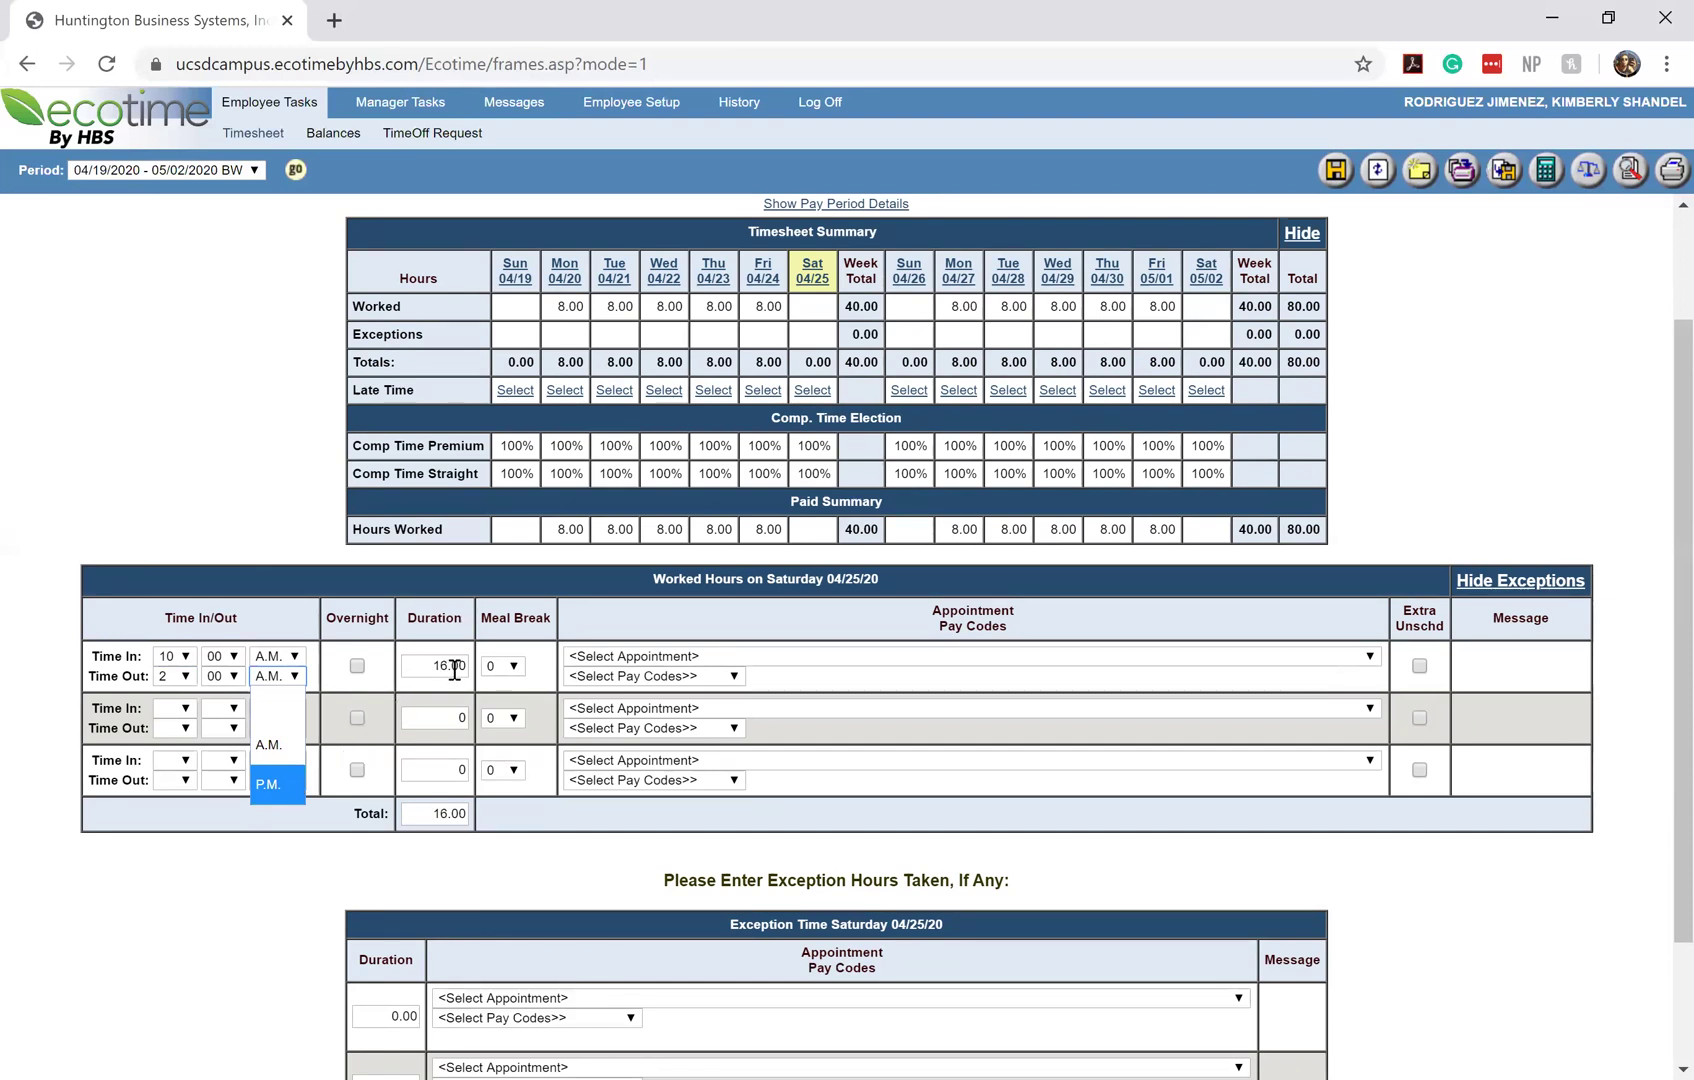
left_click(281, 782)
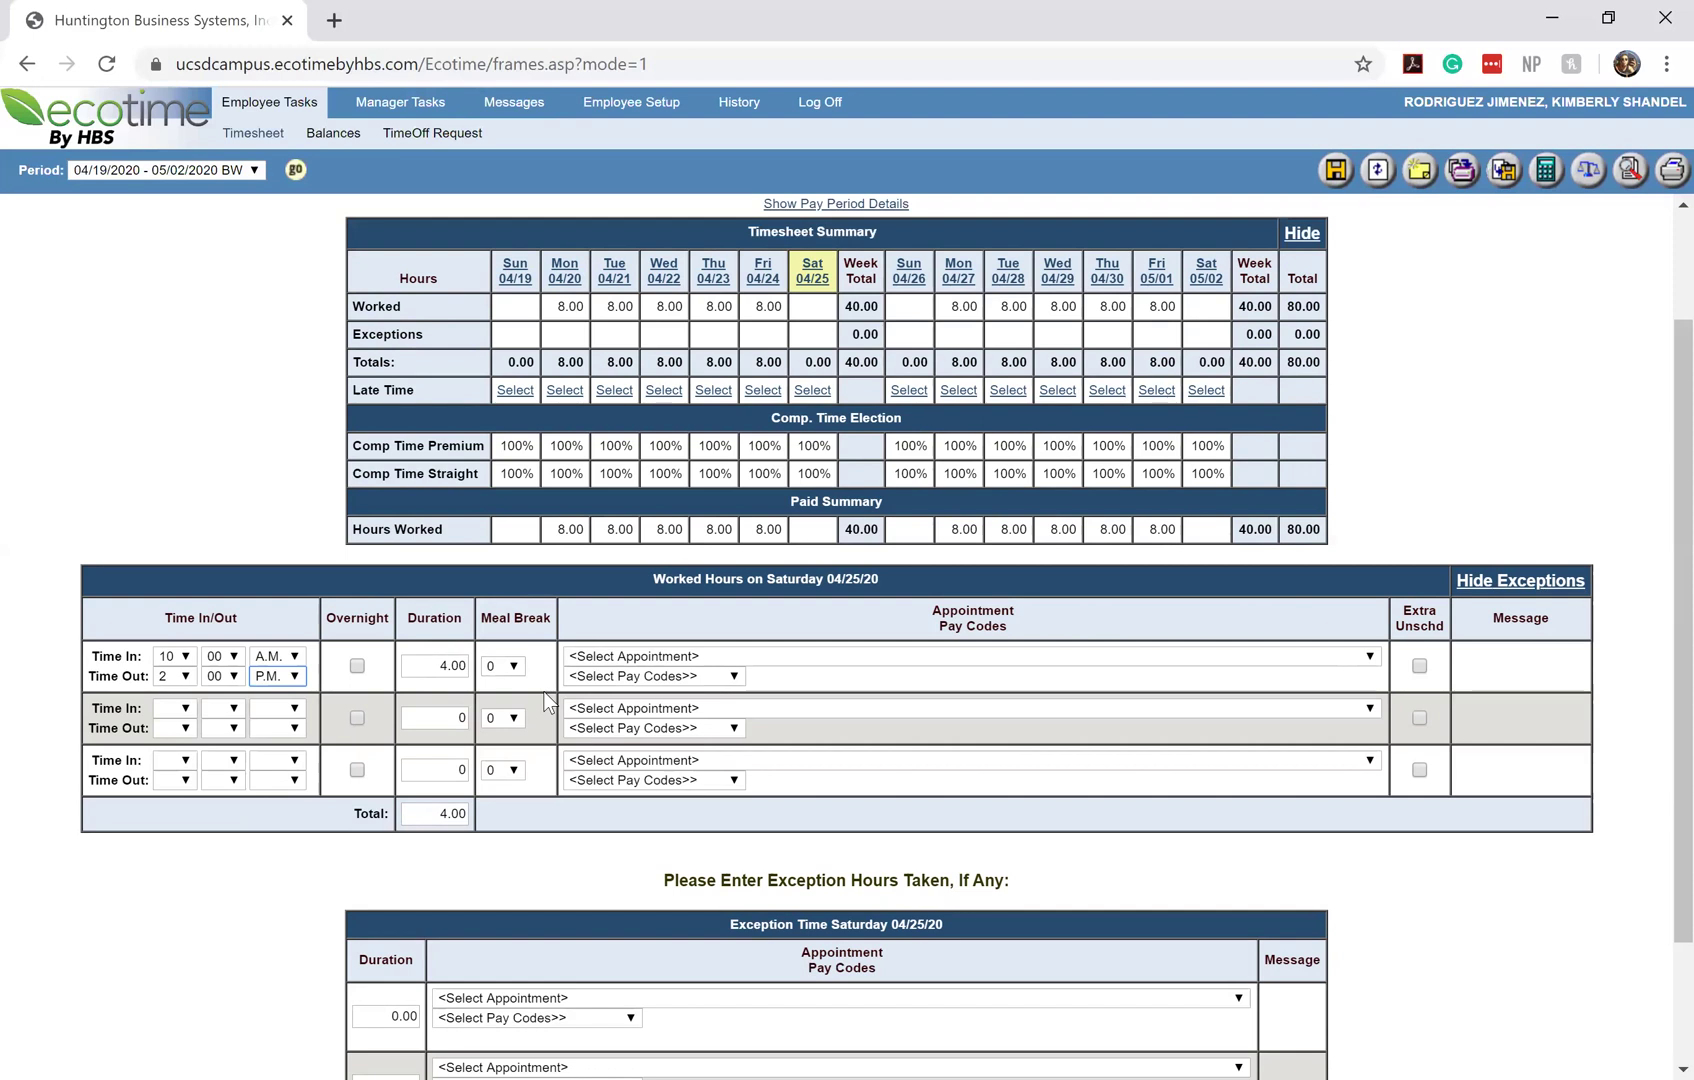
left_click(506, 667)
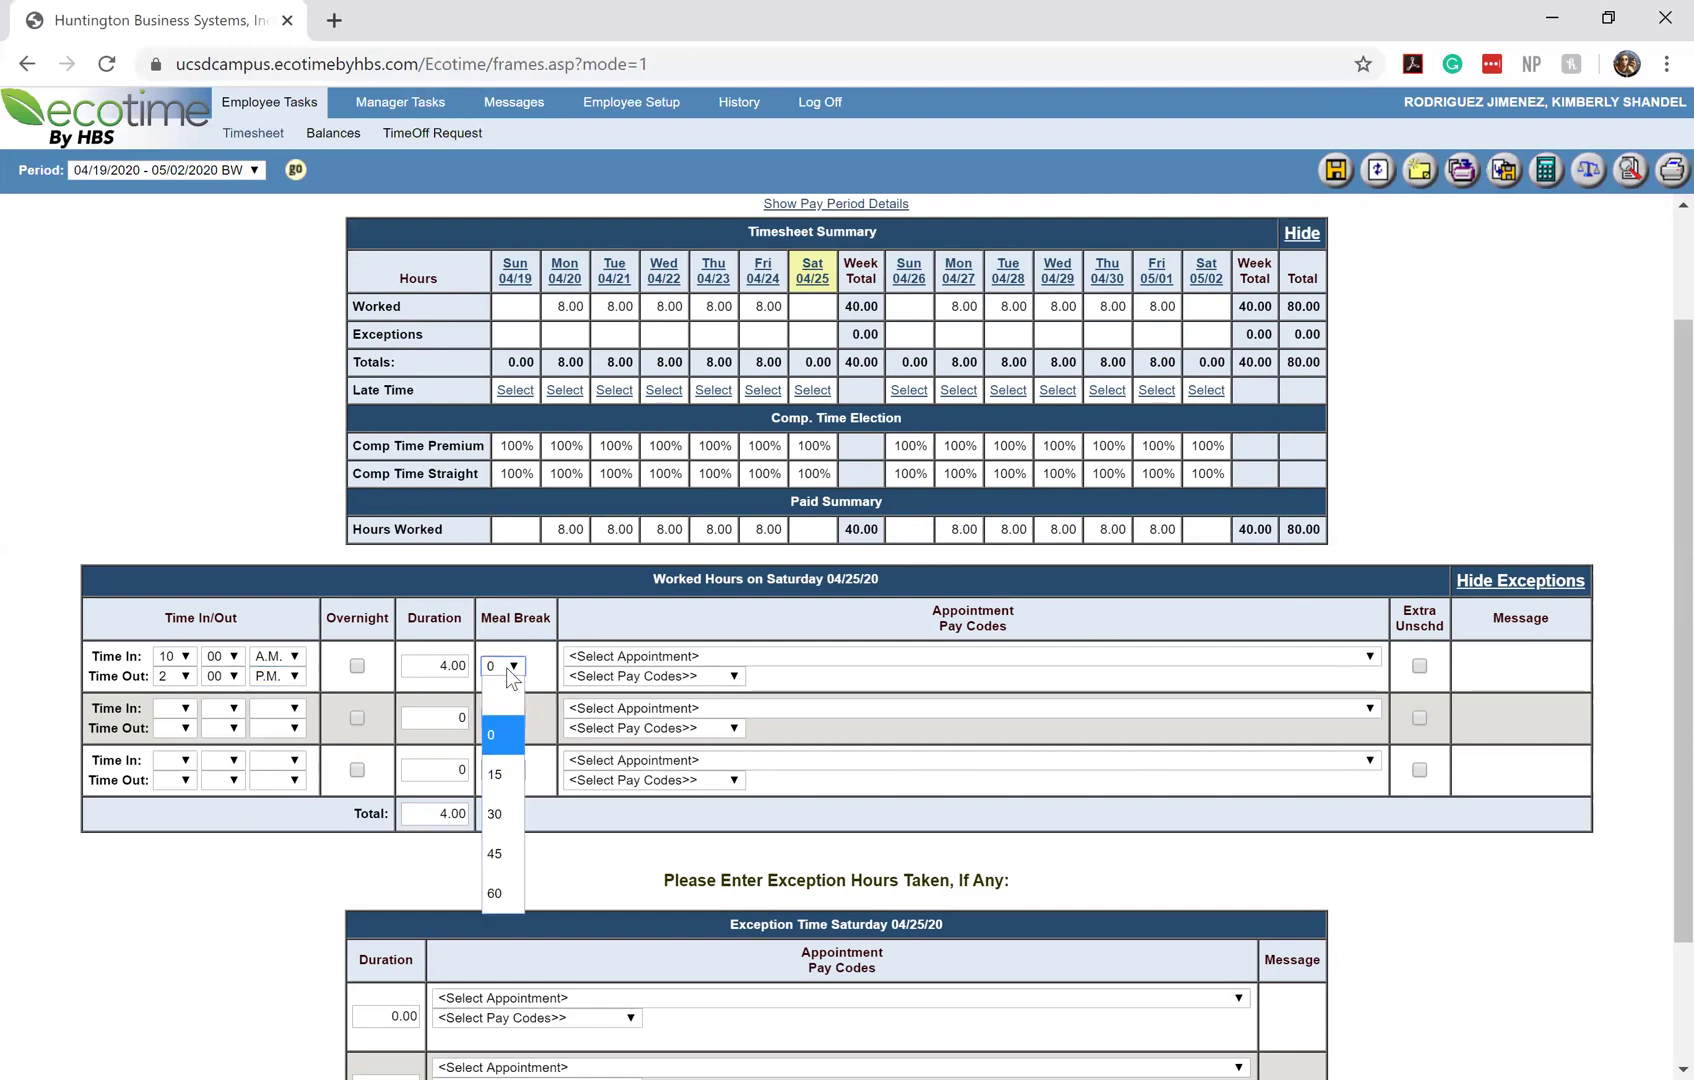
left_click(506, 799)
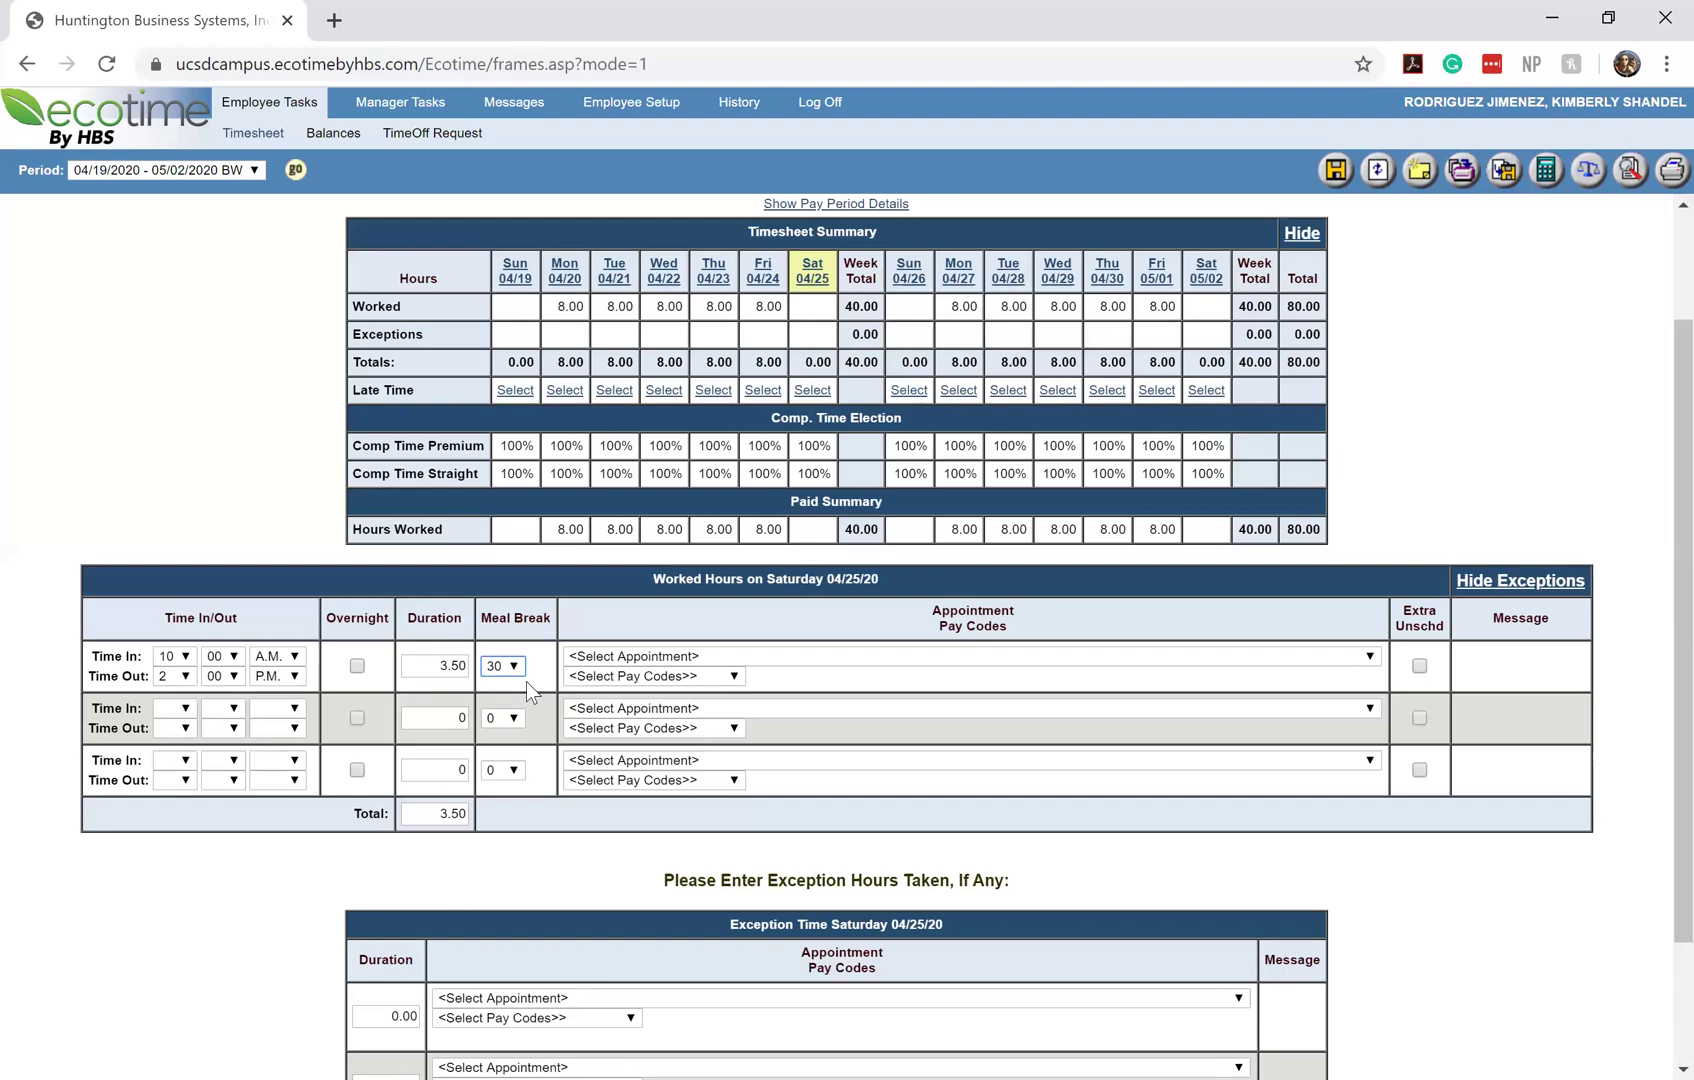
left_click(512, 667)
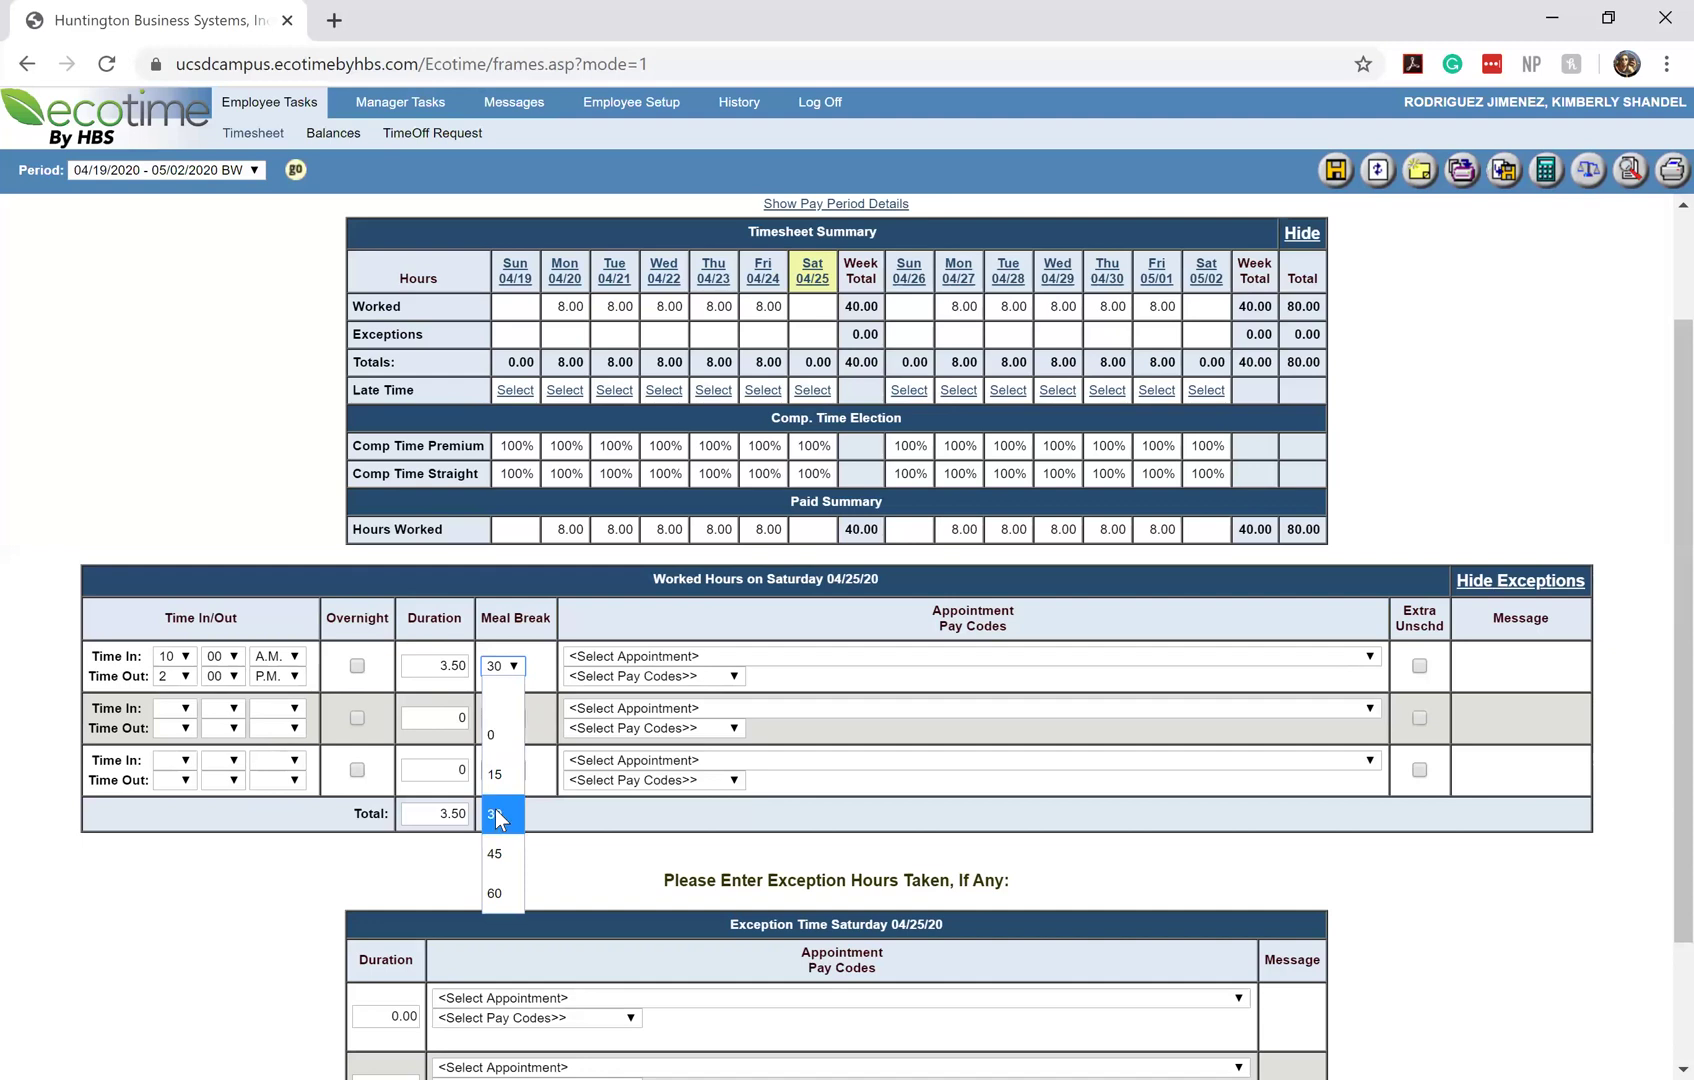
left_click(497, 815)
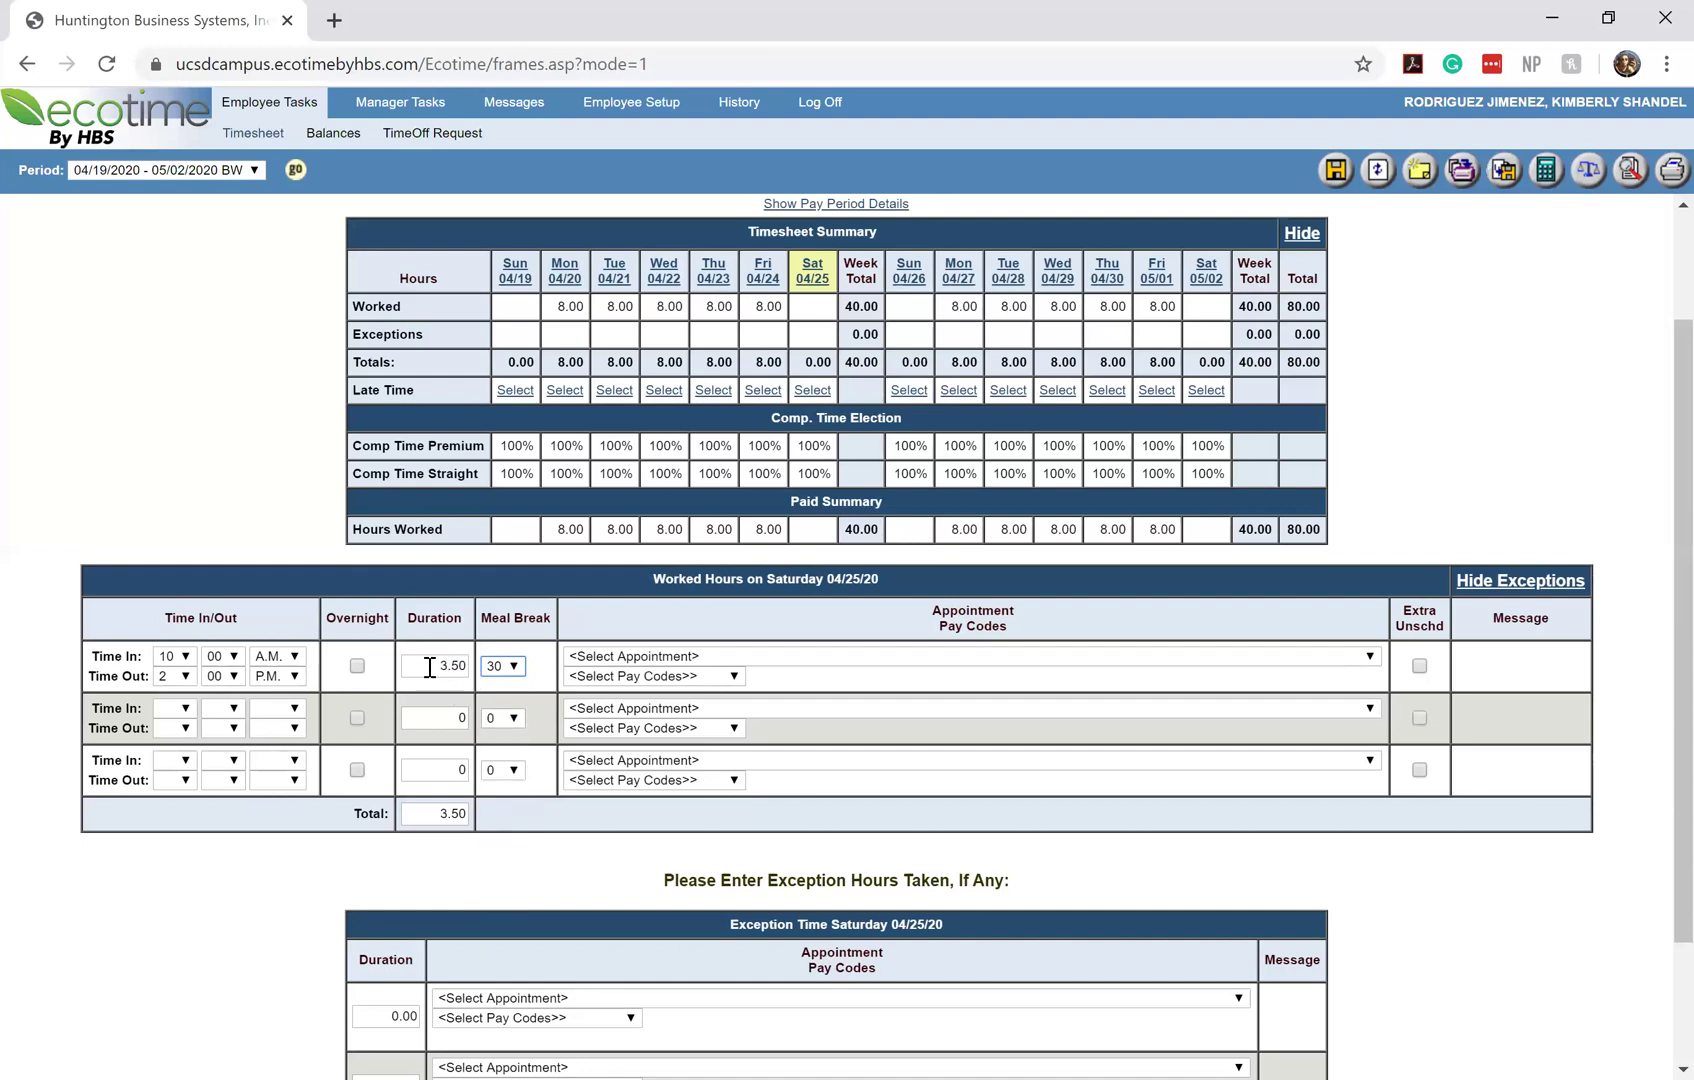
left_click(511, 668)
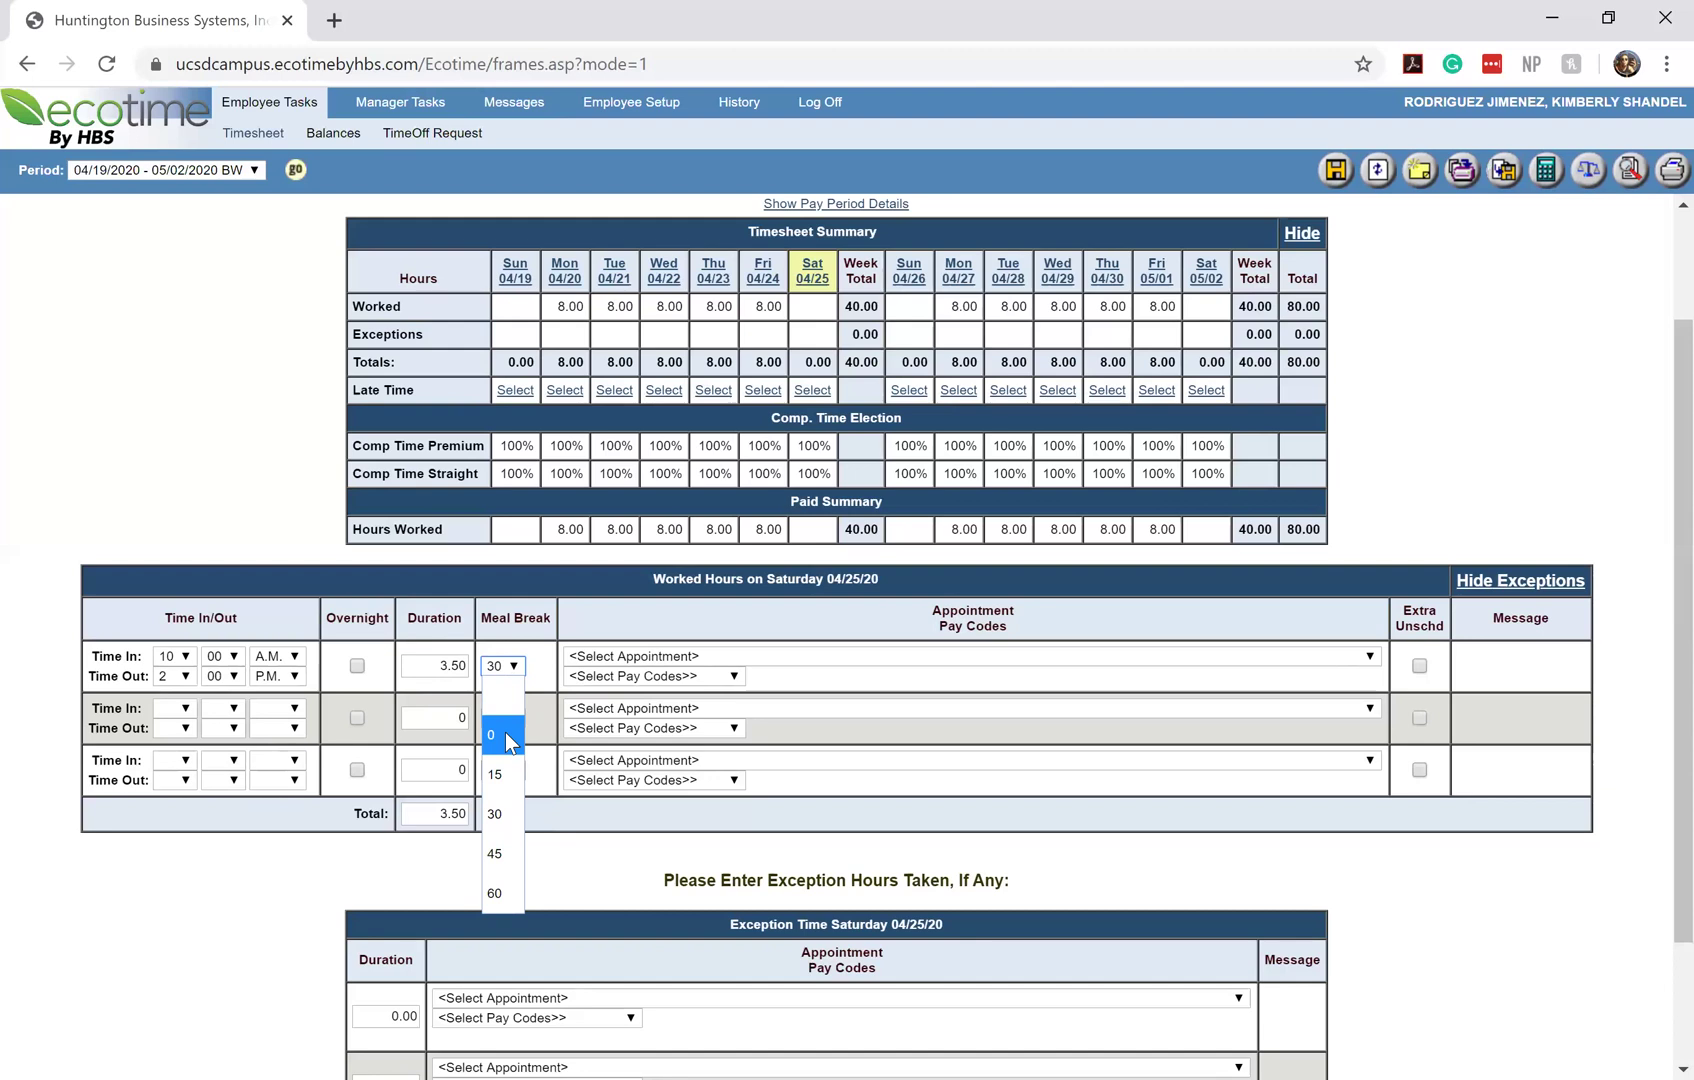
left_click(506, 734)
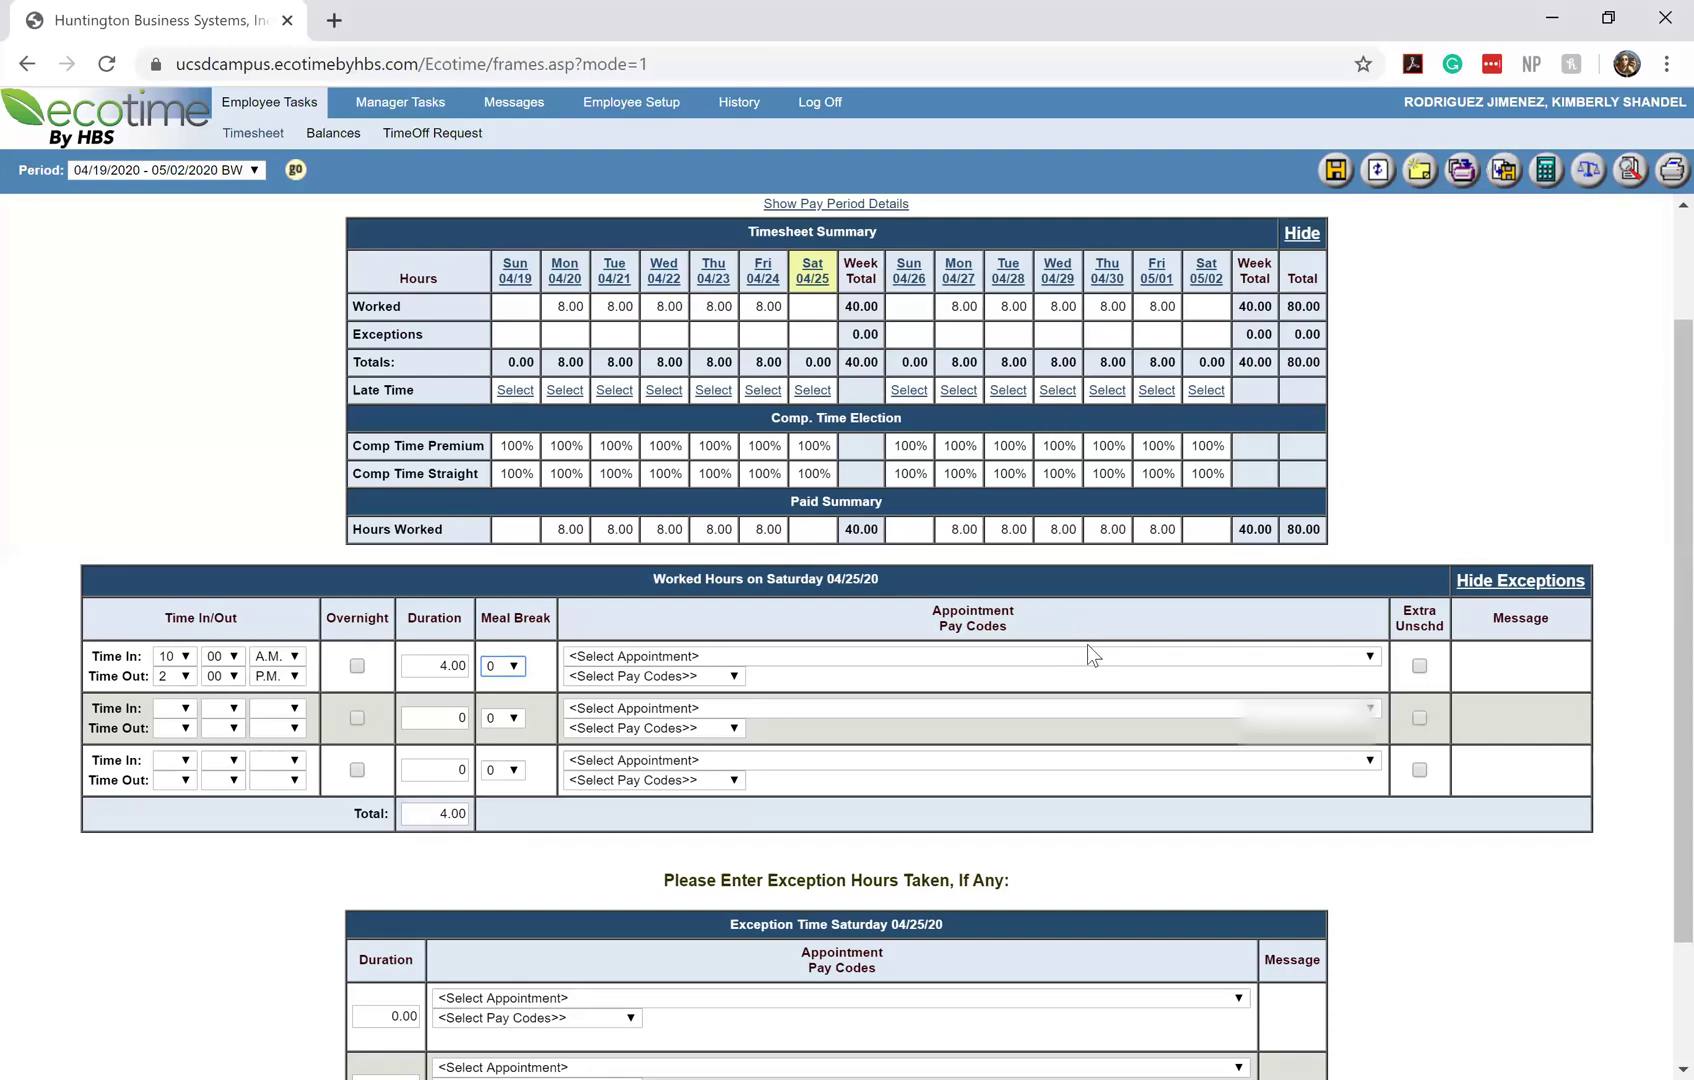
Assign Saturday's row to the Appt Num 20 appointment (BLANK AST 3, Title Code 4722)
left_click(1098, 656)
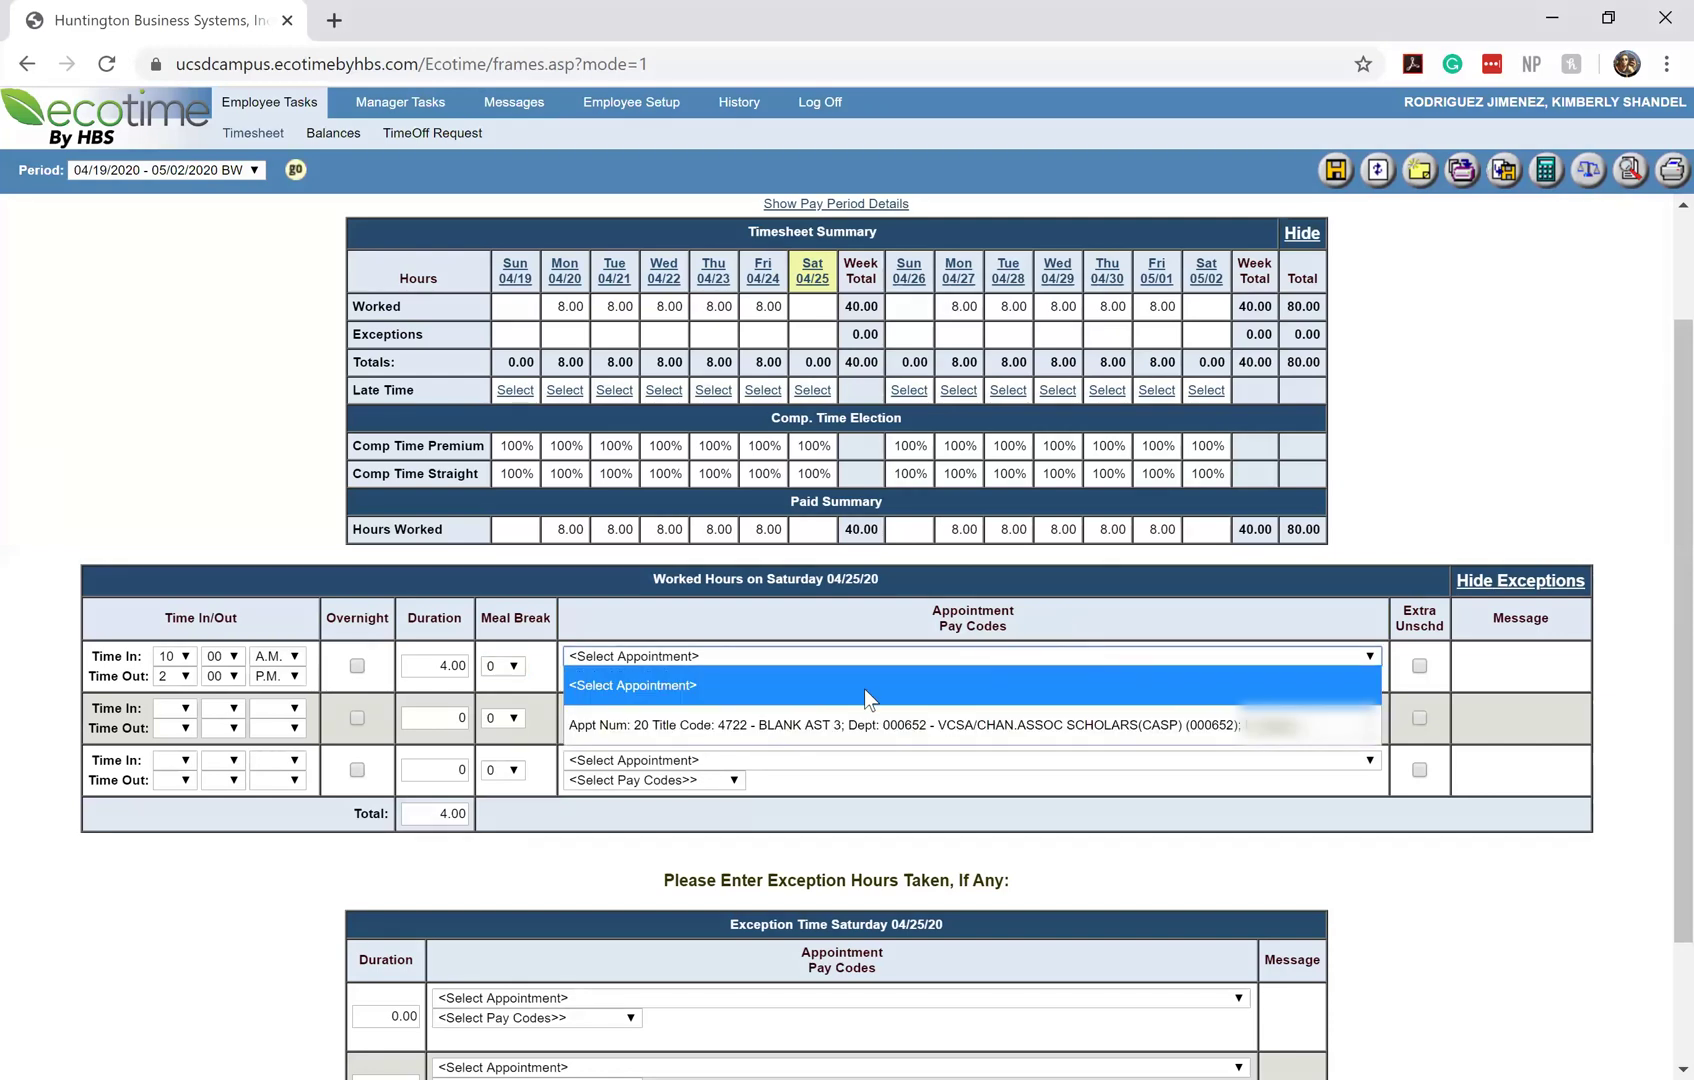
left_click(1024, 709)
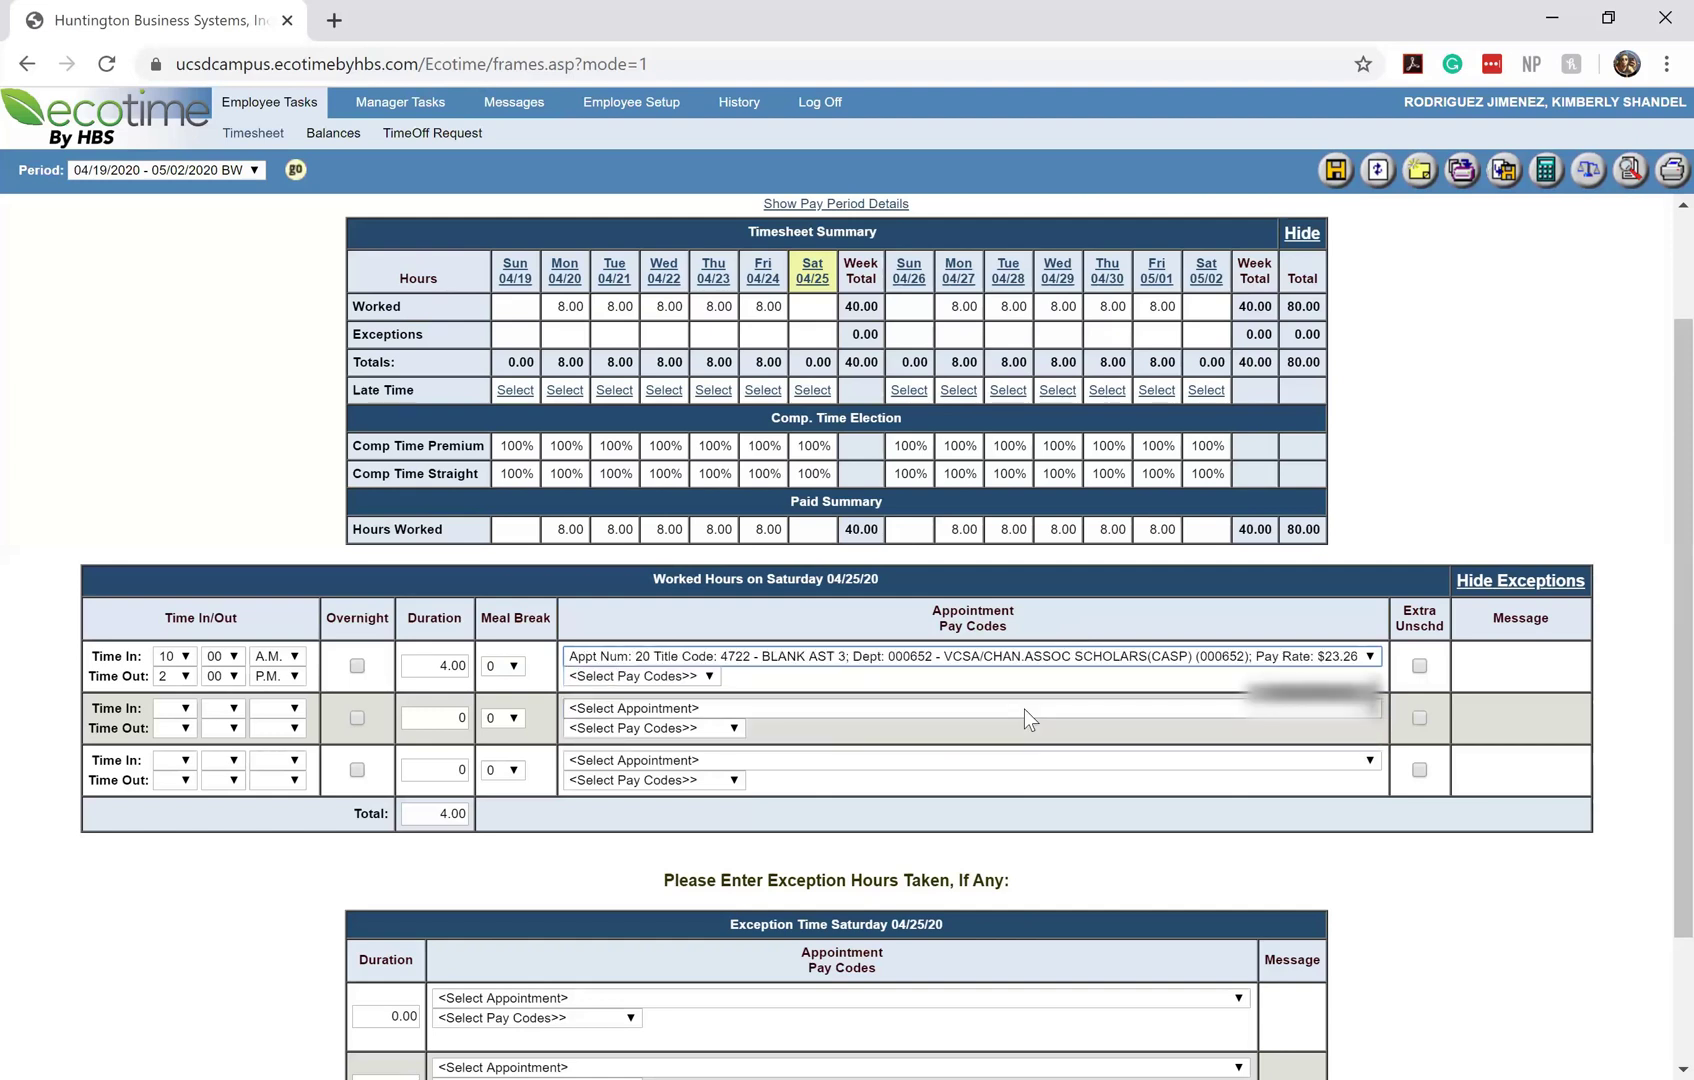
left_click(788, 660)
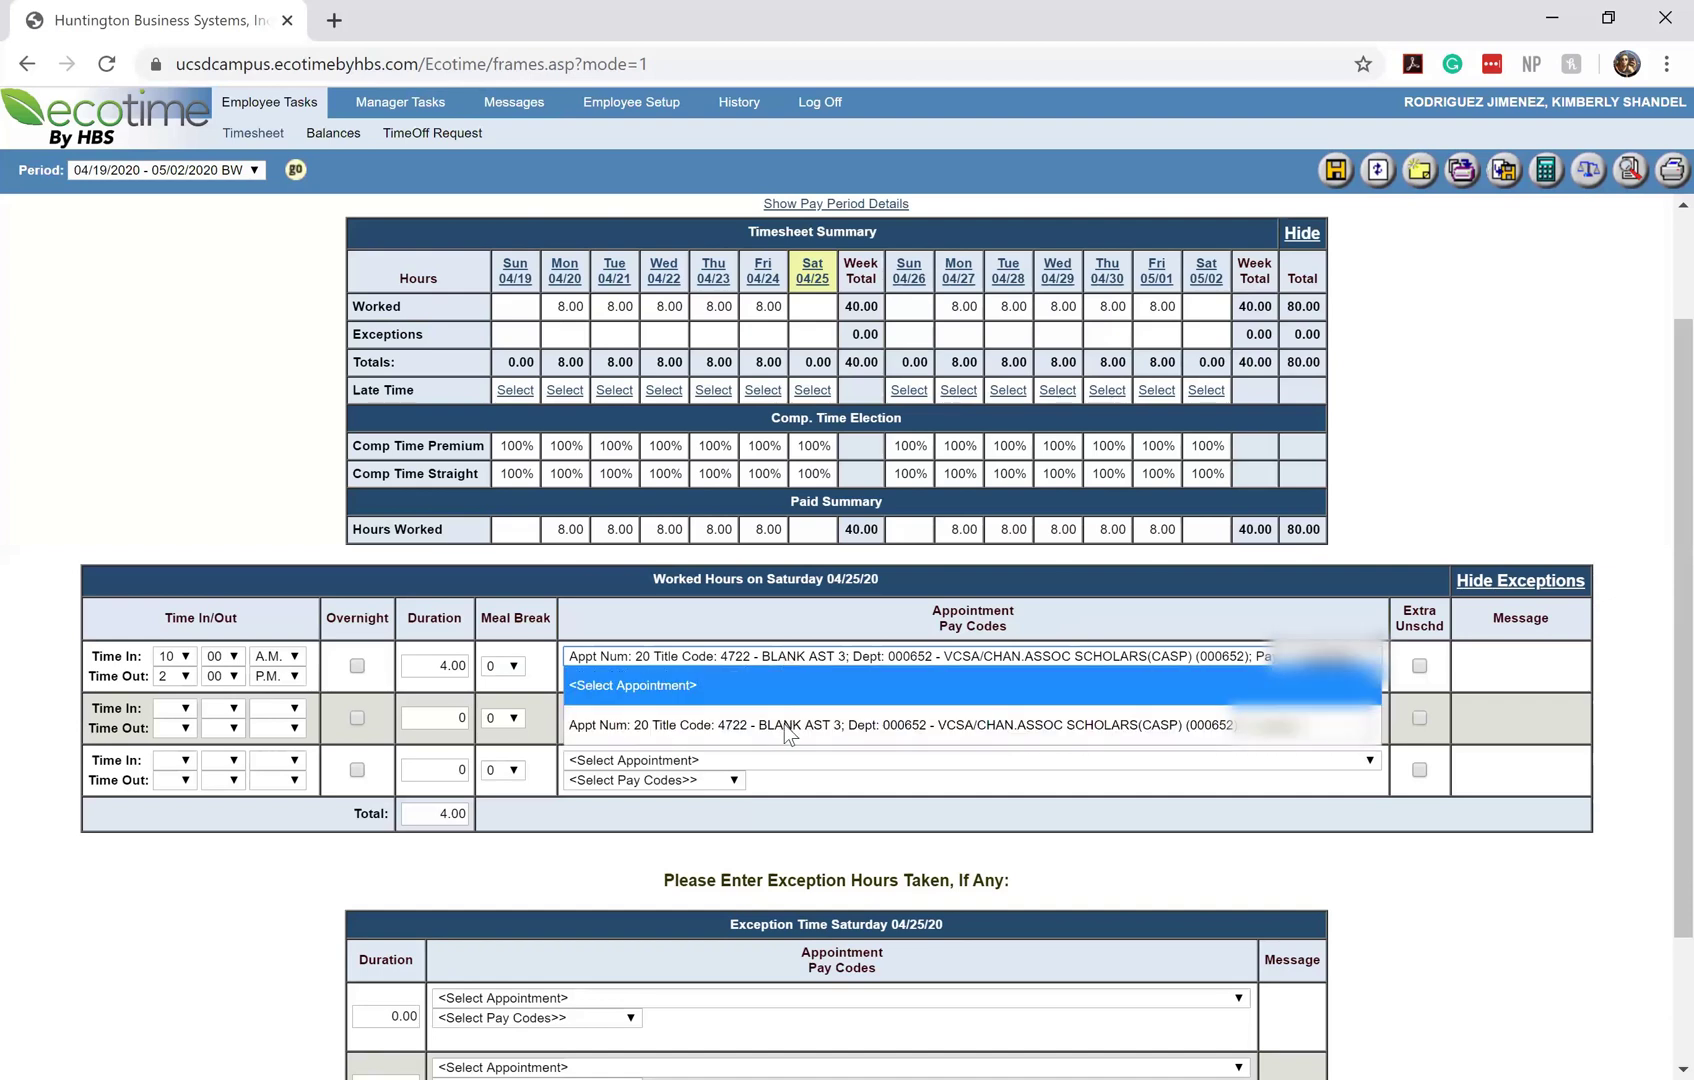
left_click(785, 733)
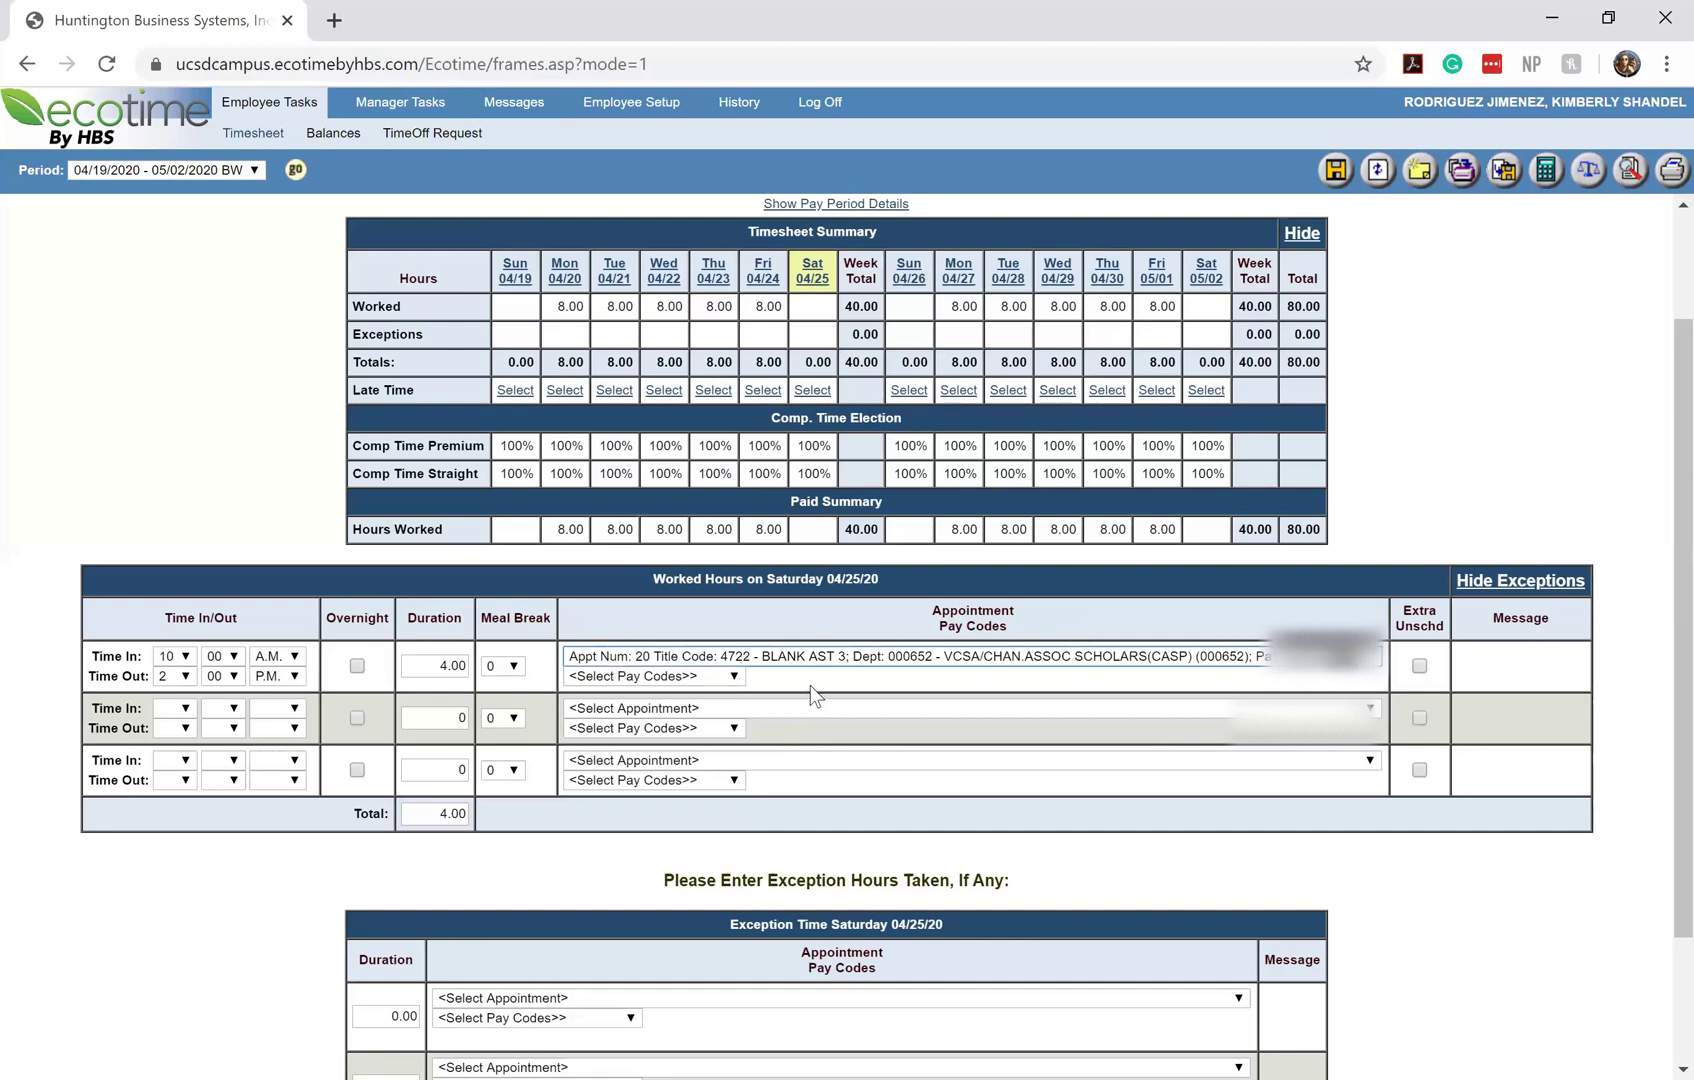
Set the row's pay code to Hours Worked
left_click(710, 678)
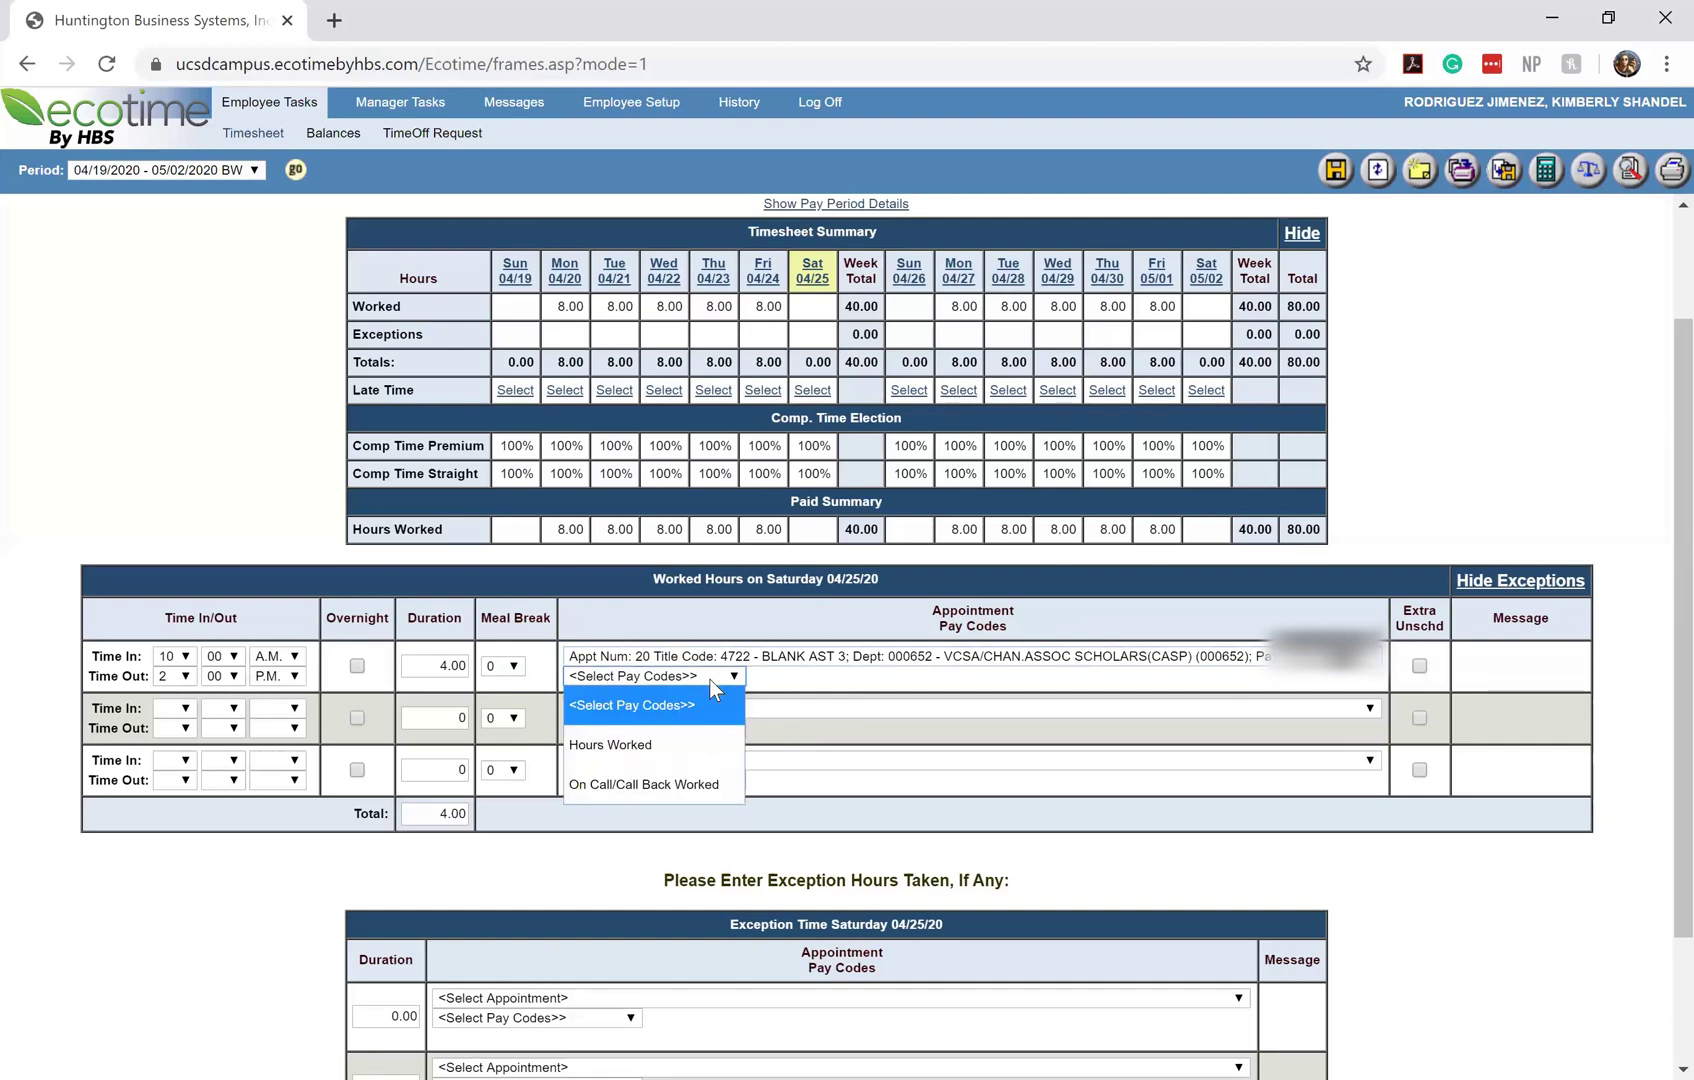
left_click(646, 765)
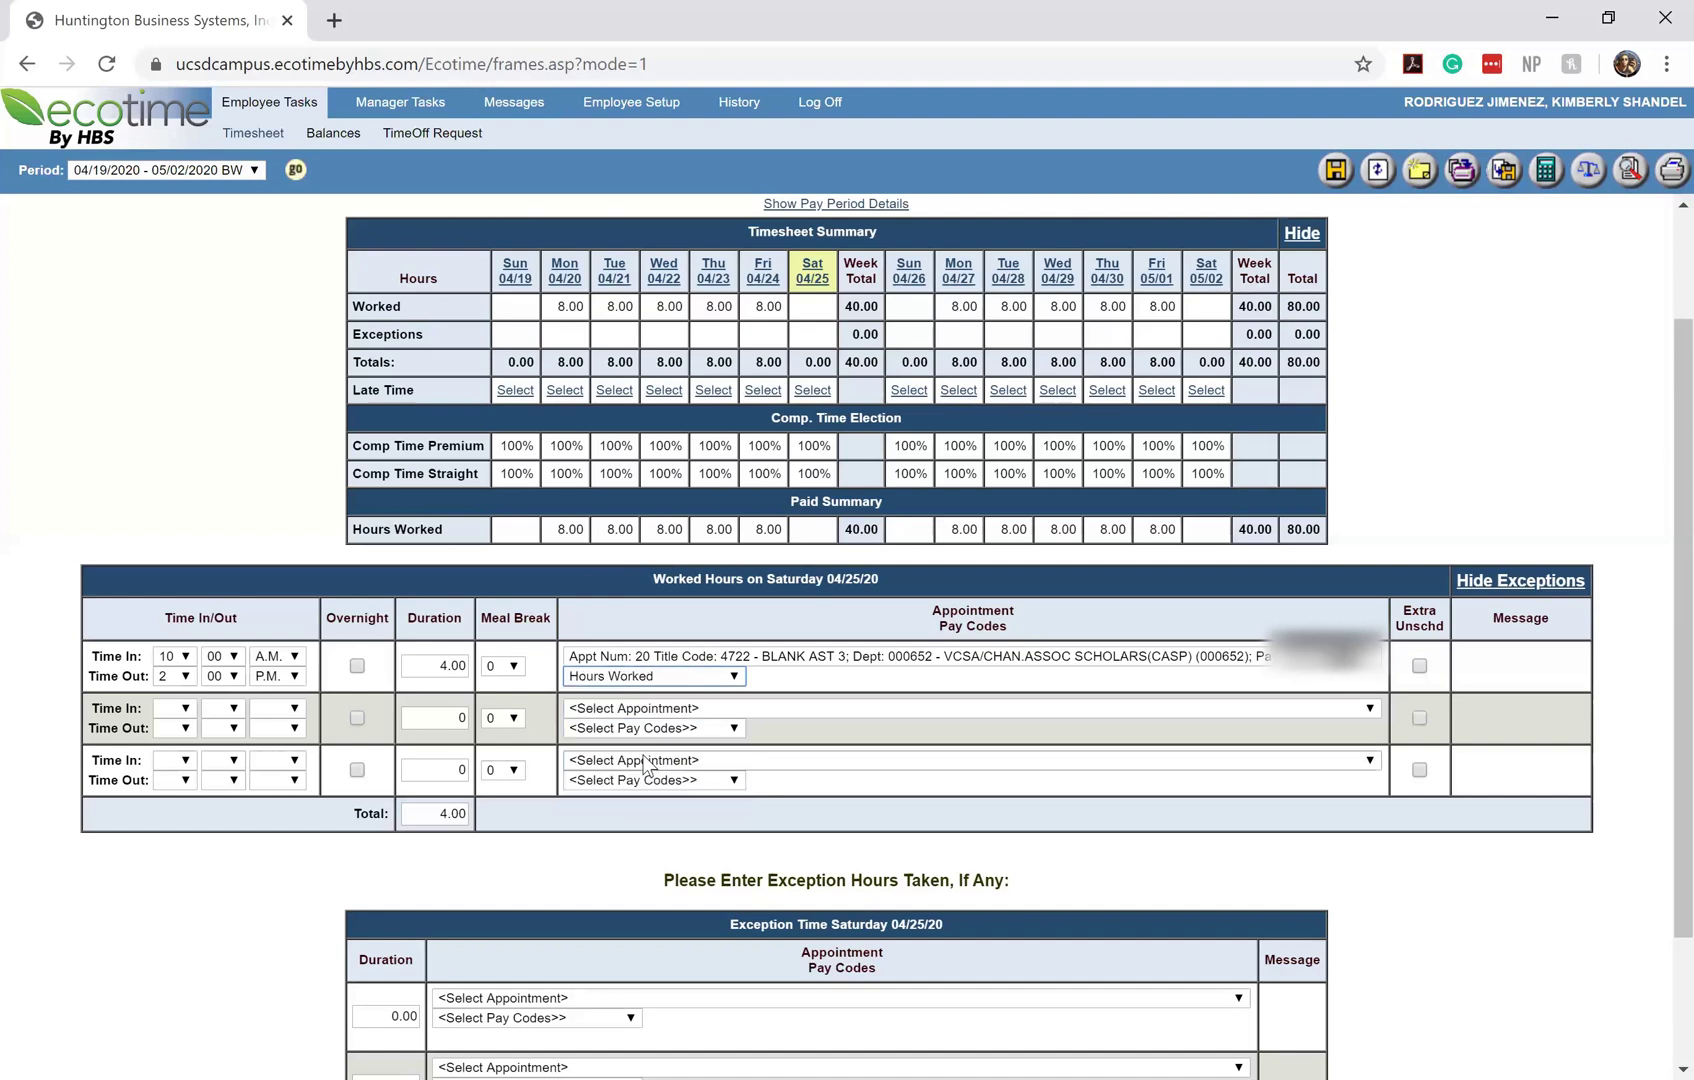
left_click(647, 684)
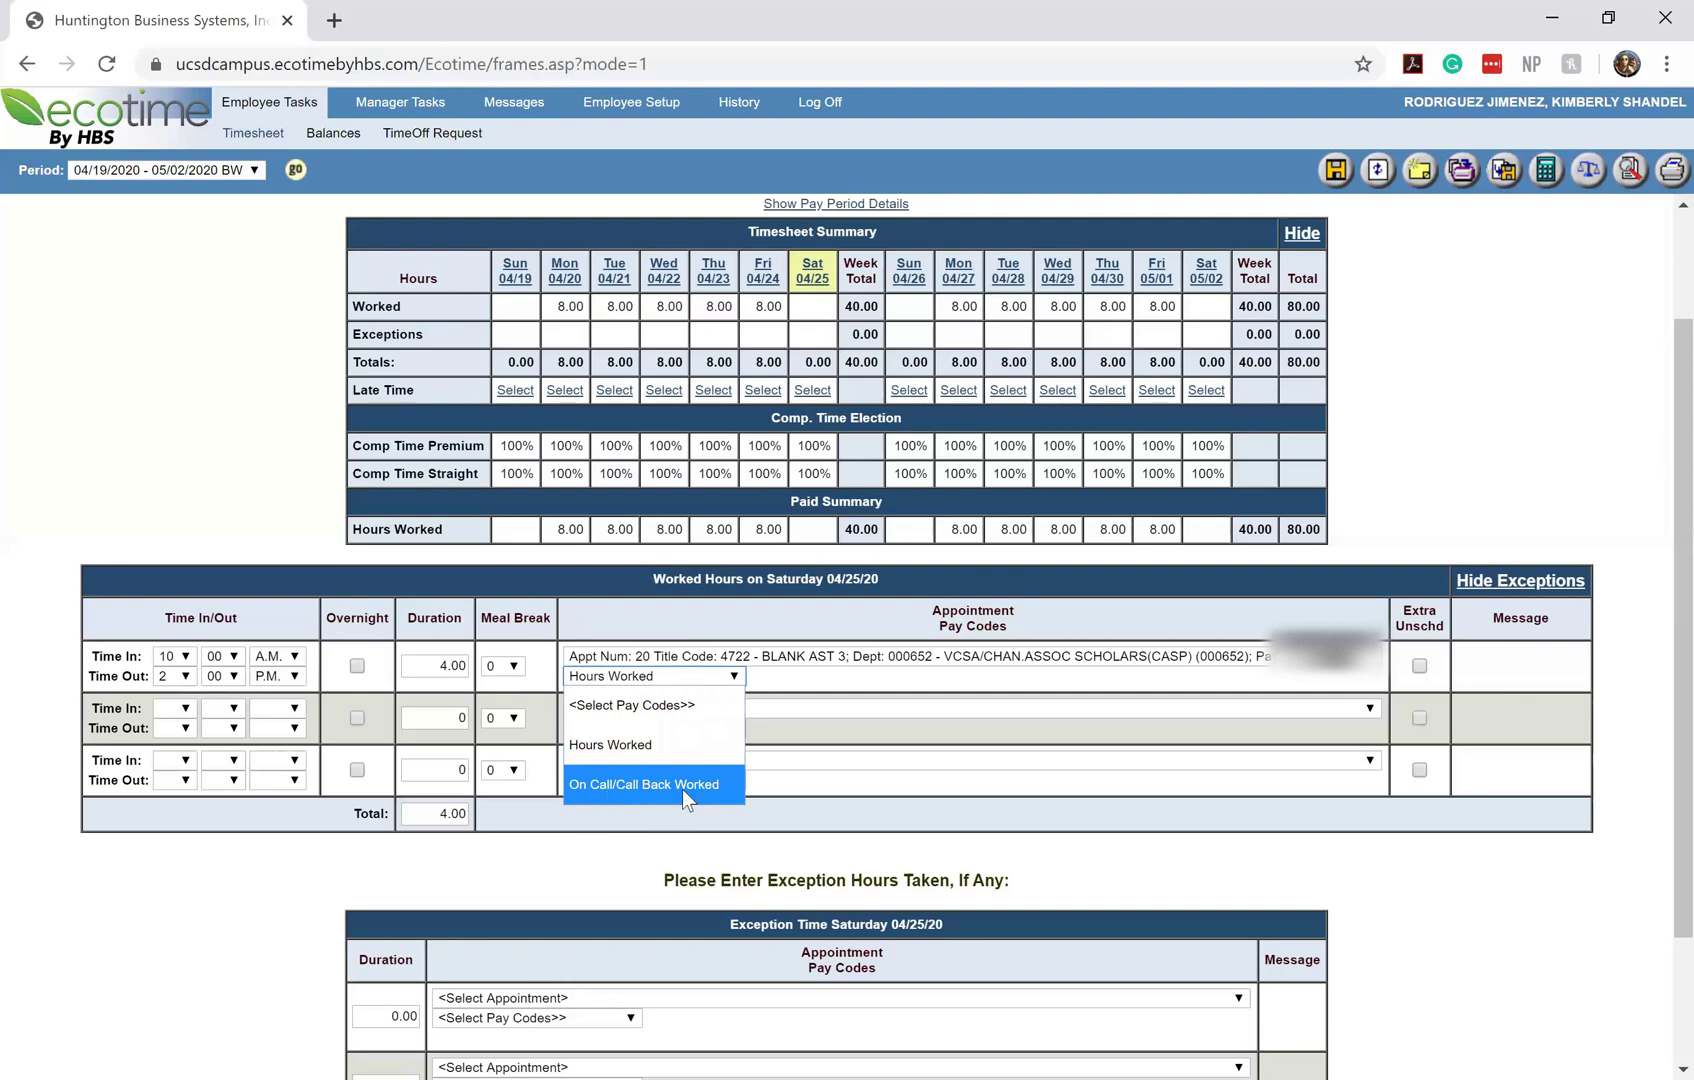
left_click(625, 745)
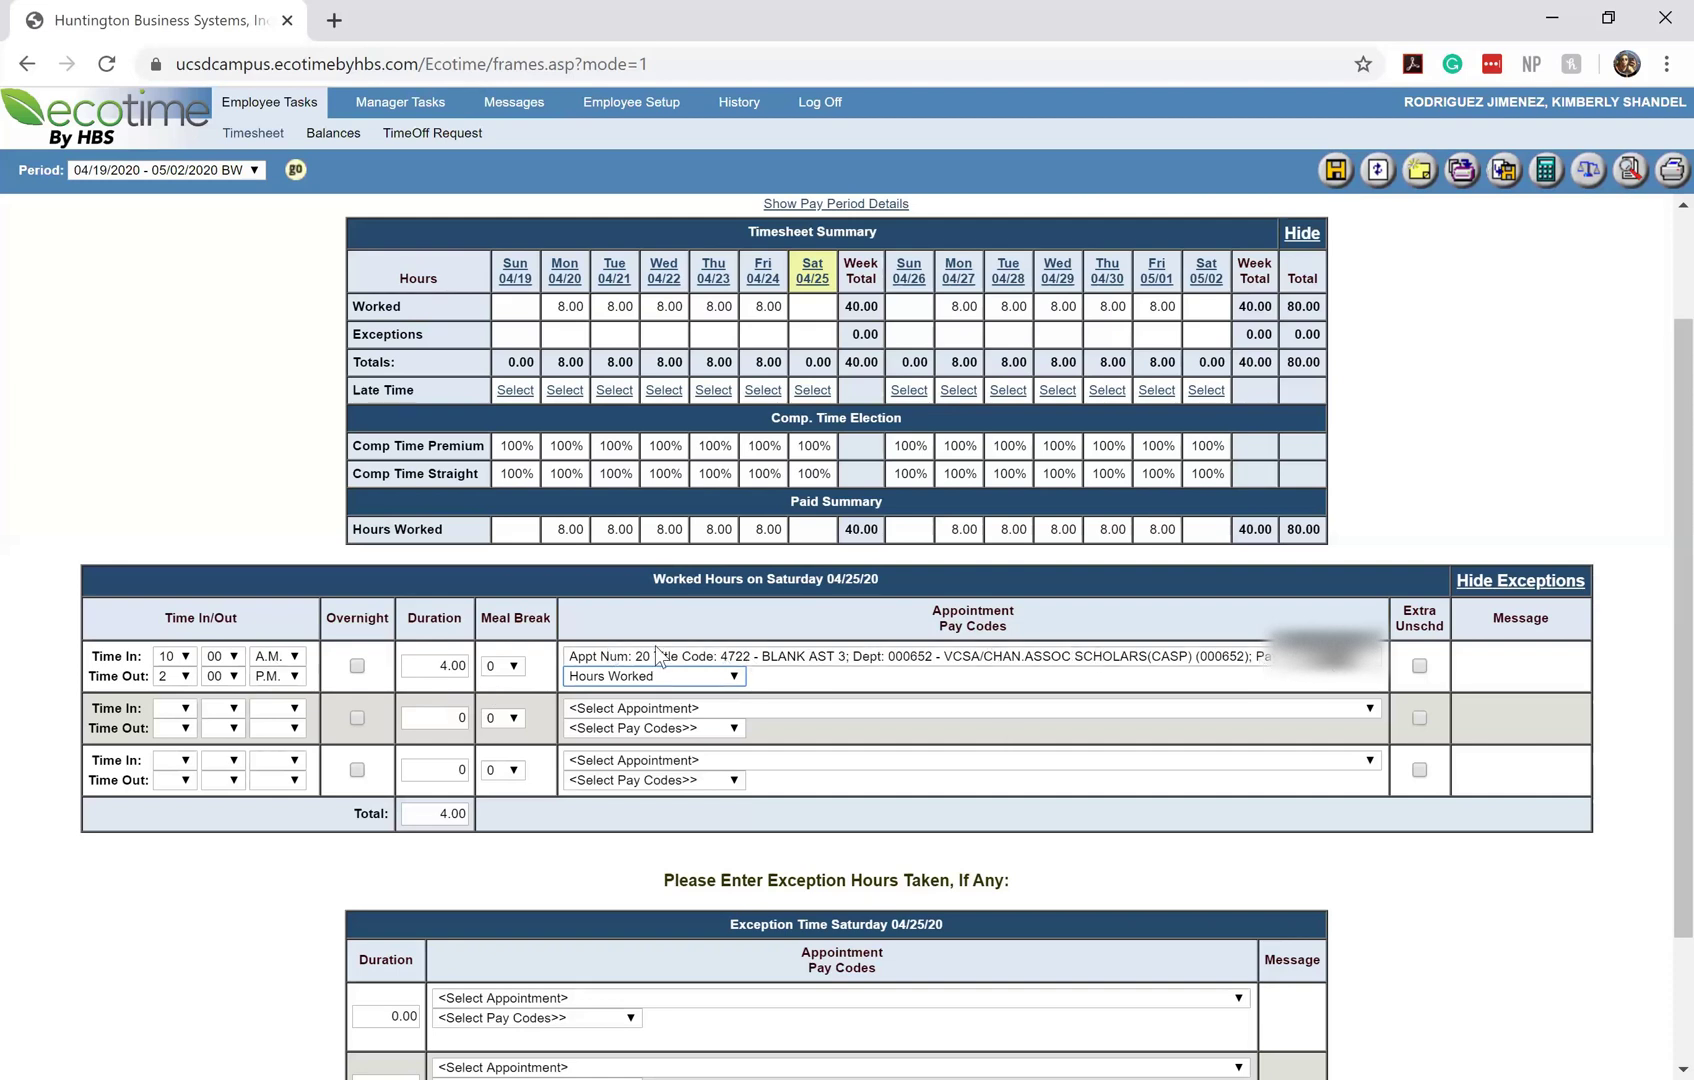
scroll(1218, 701, "up", 1)
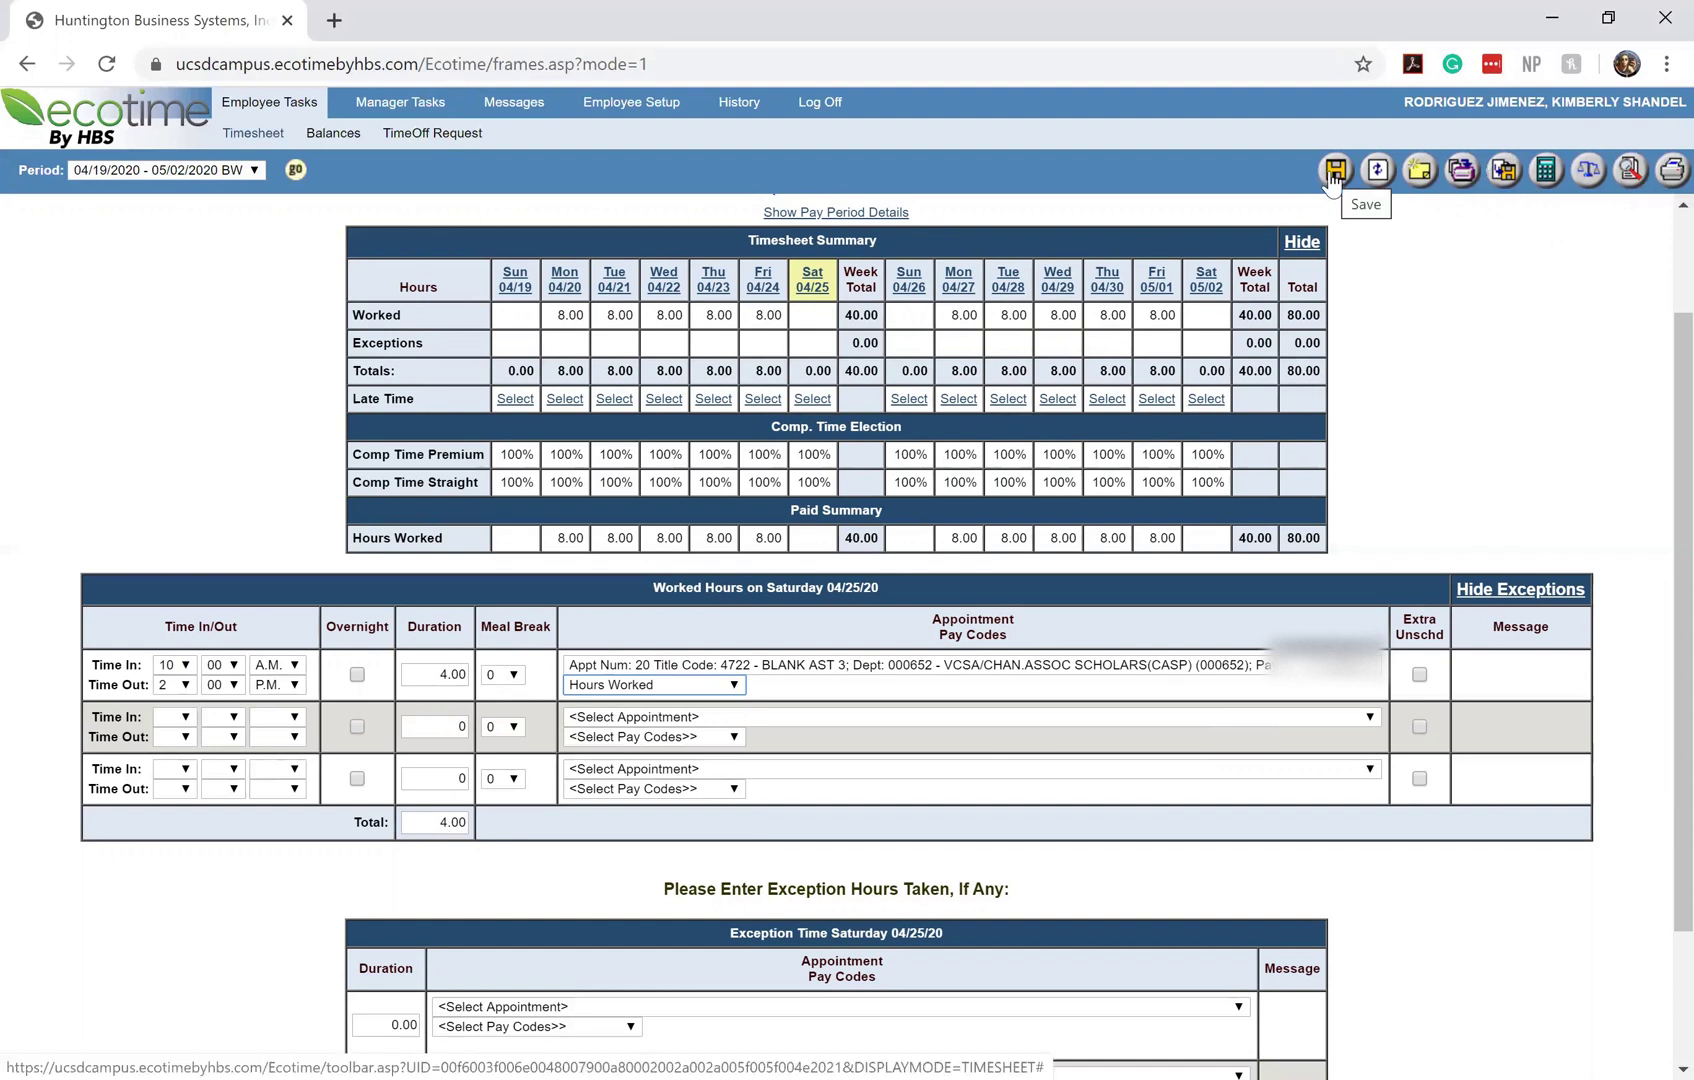
Save Saturday's 4.00 hours, now listed as Over Time Premium Comp with an 84.00 period total
left_click(1333, 178)
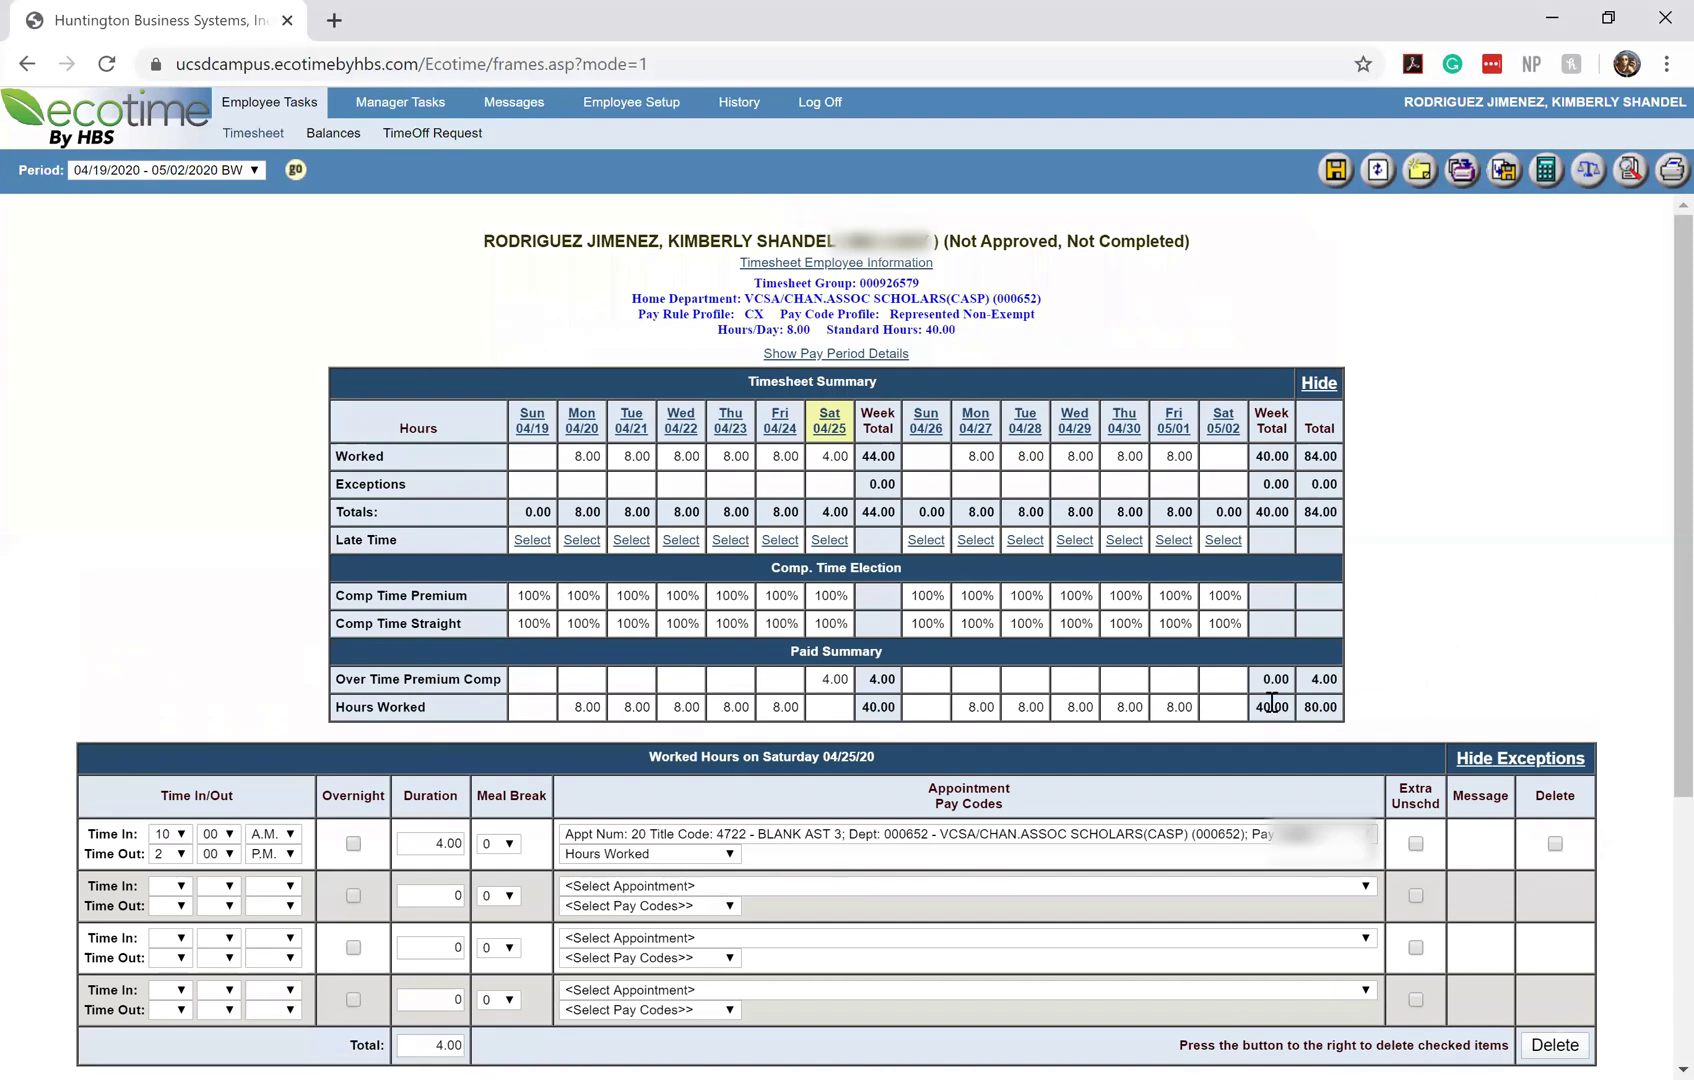
scroll(1271, 703, "down", 1)
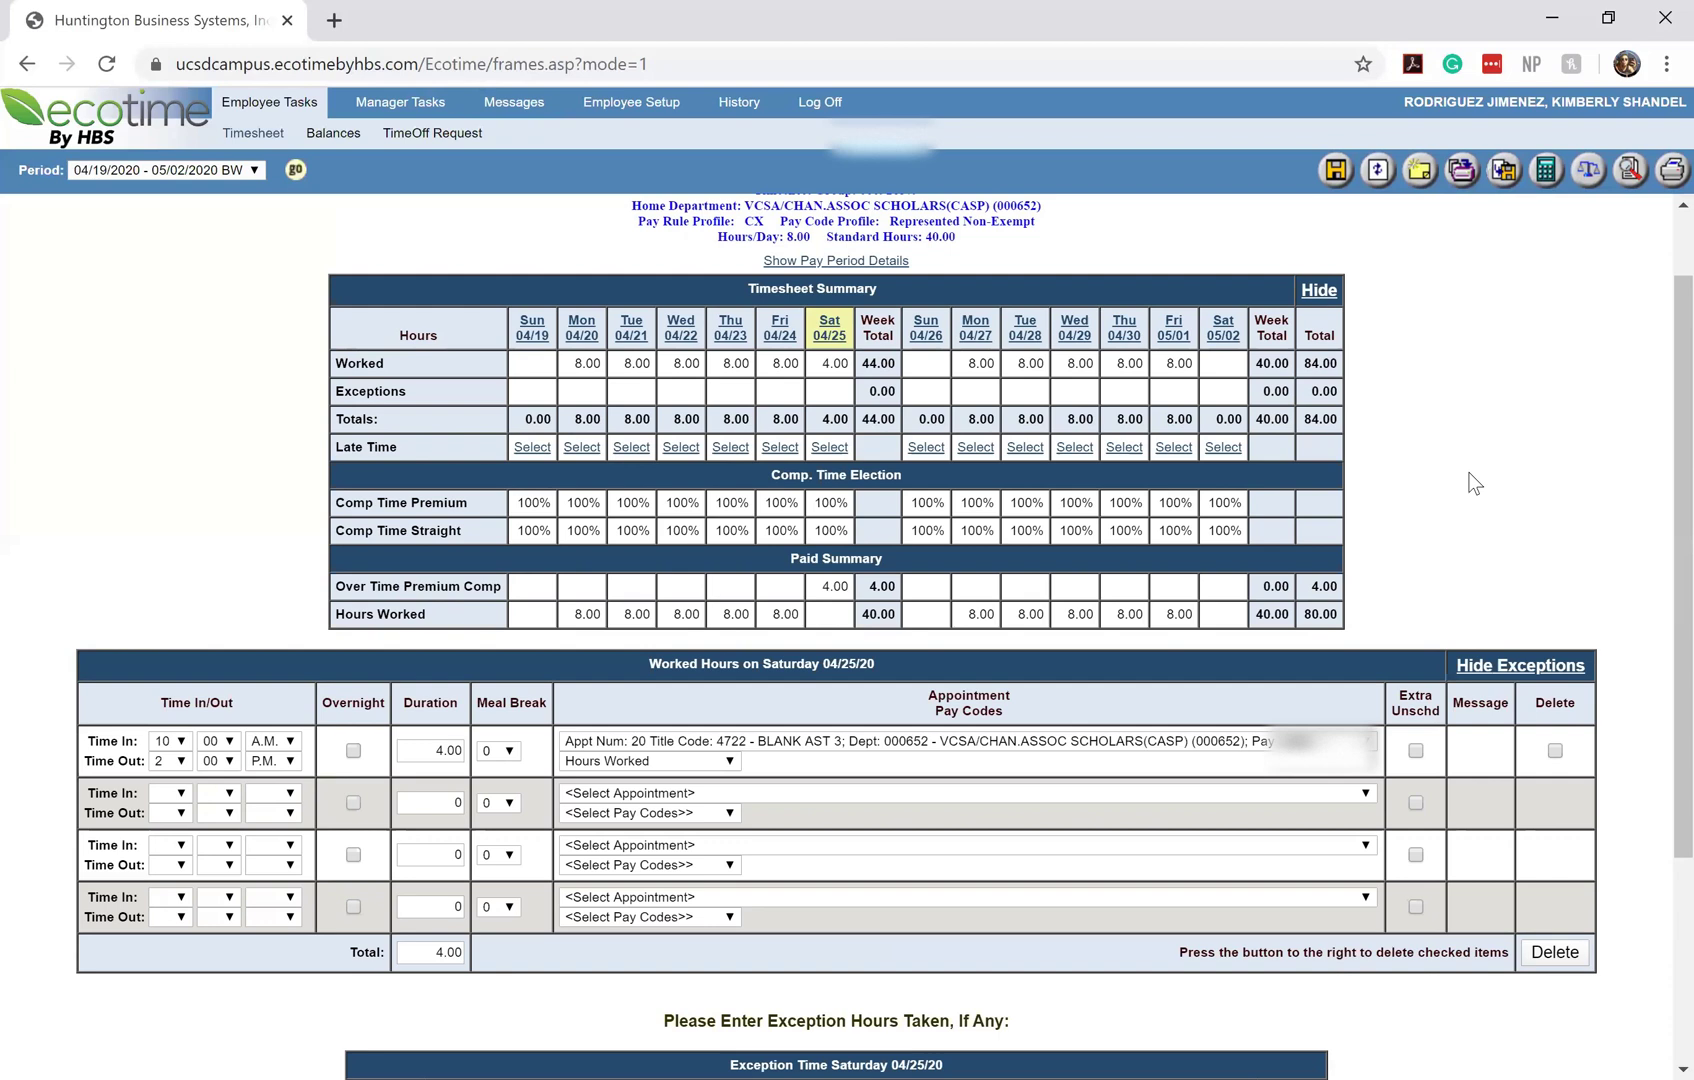
scroll(1159, 633, "down", 1)
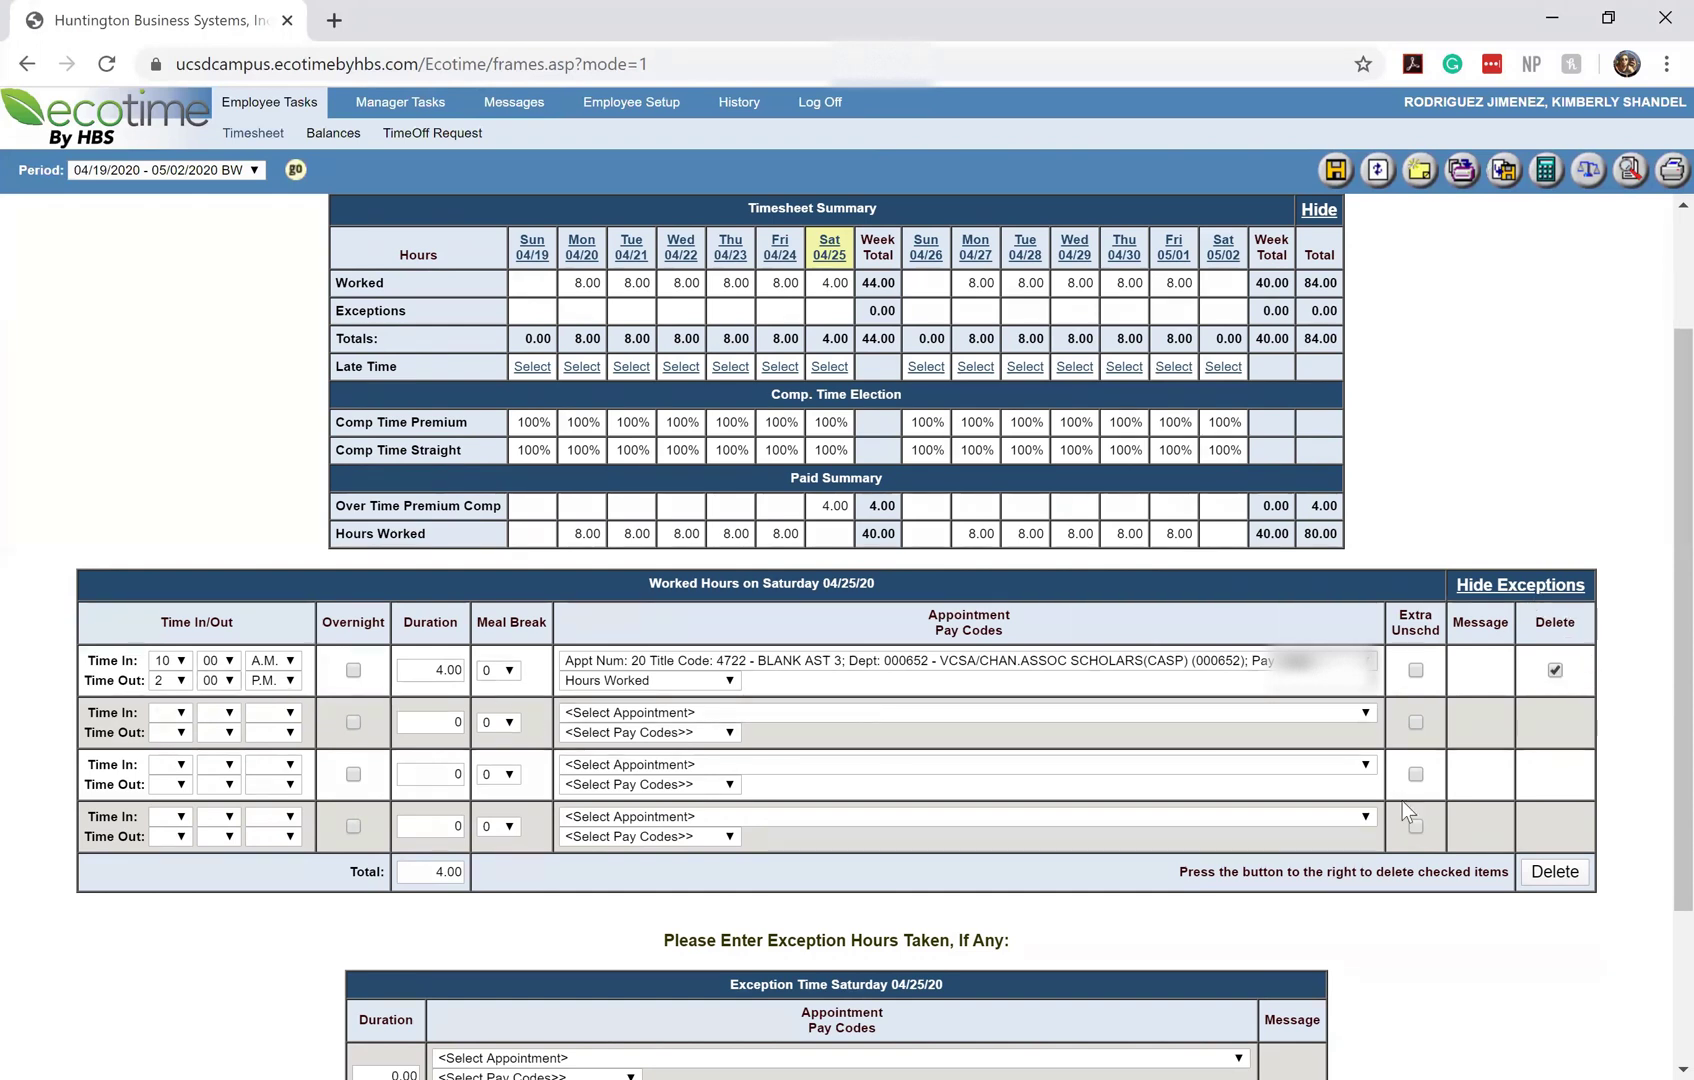
Delete Saturday 04/25's entry and save, restoring the 80.00-hour period total
left_click(1540, 880)
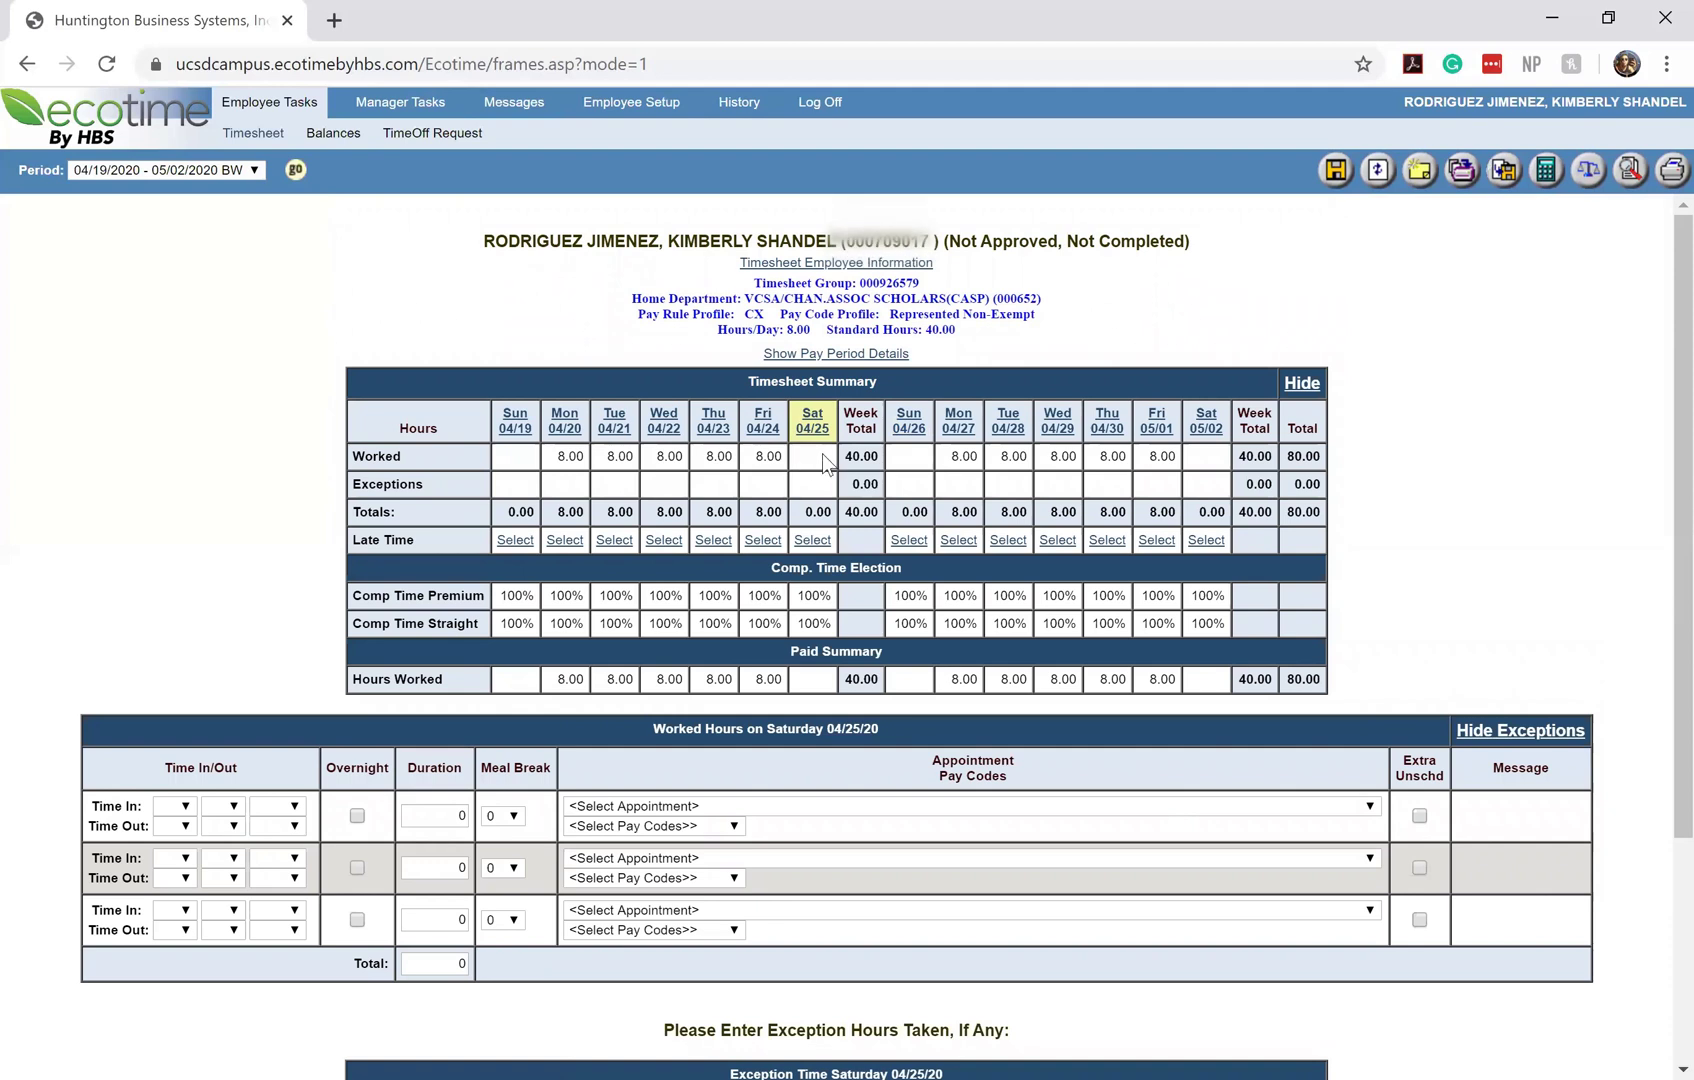
left_click(1328, 183)
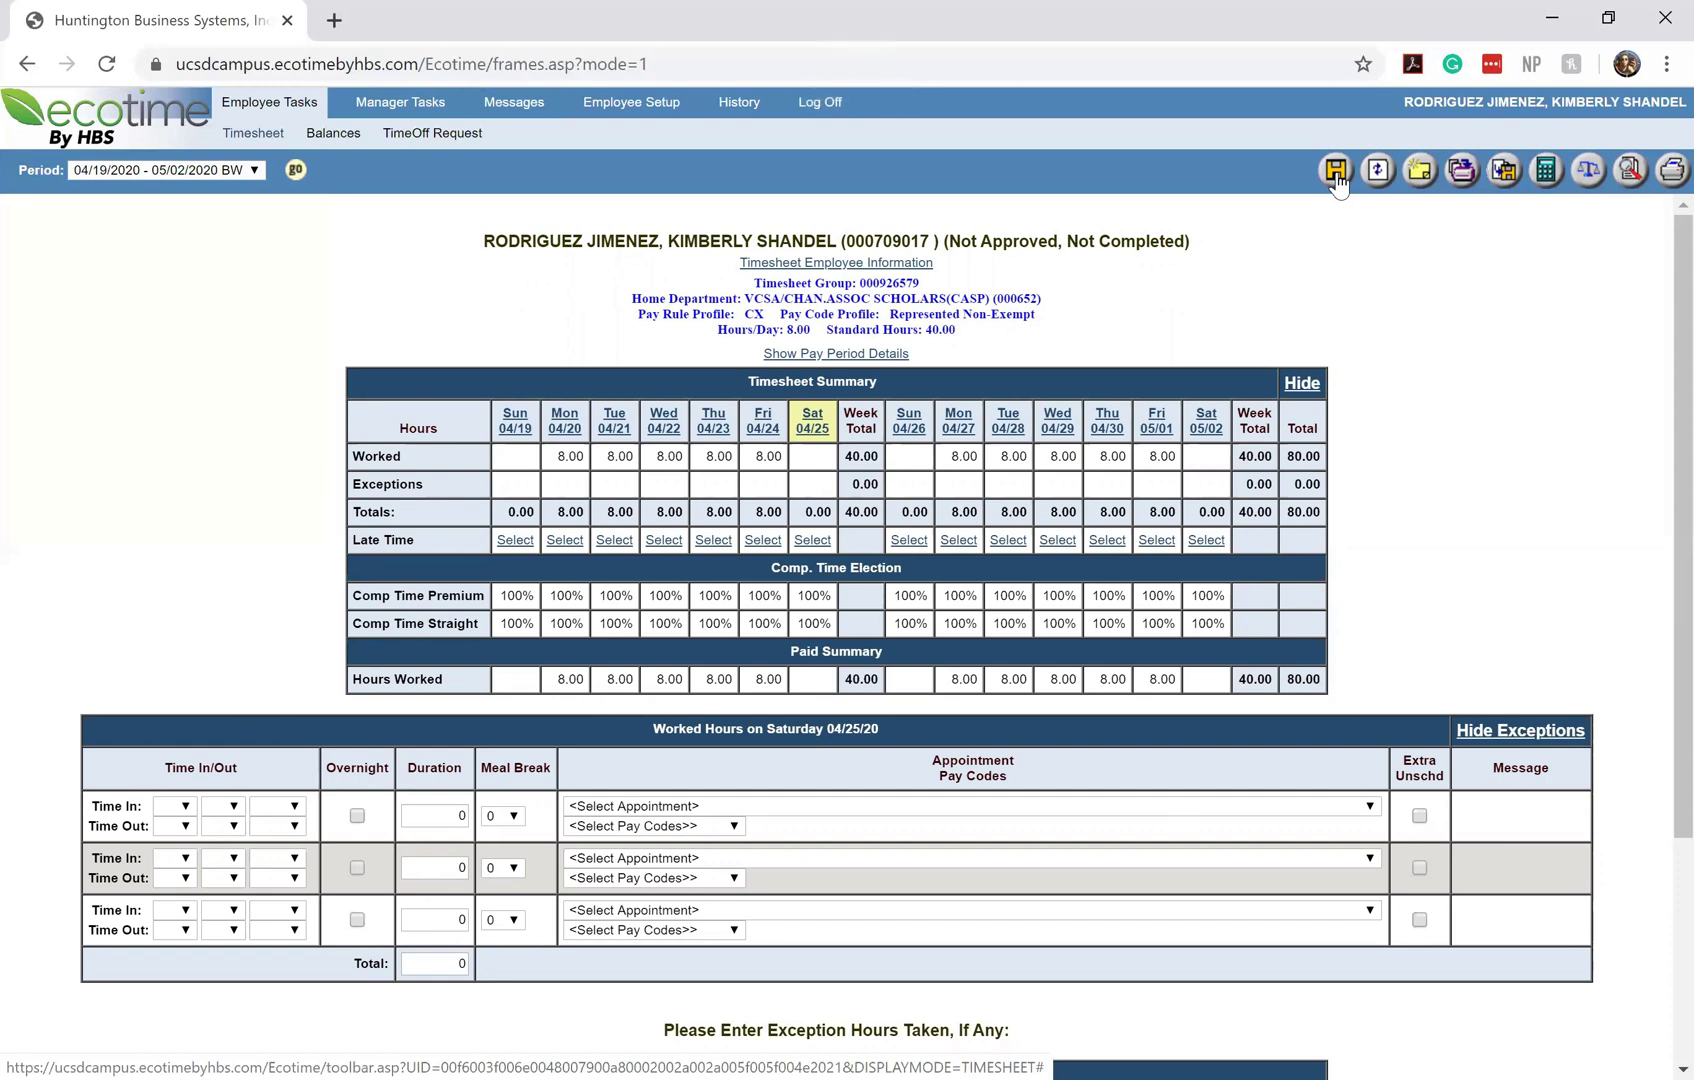
left_click(1338, 183)
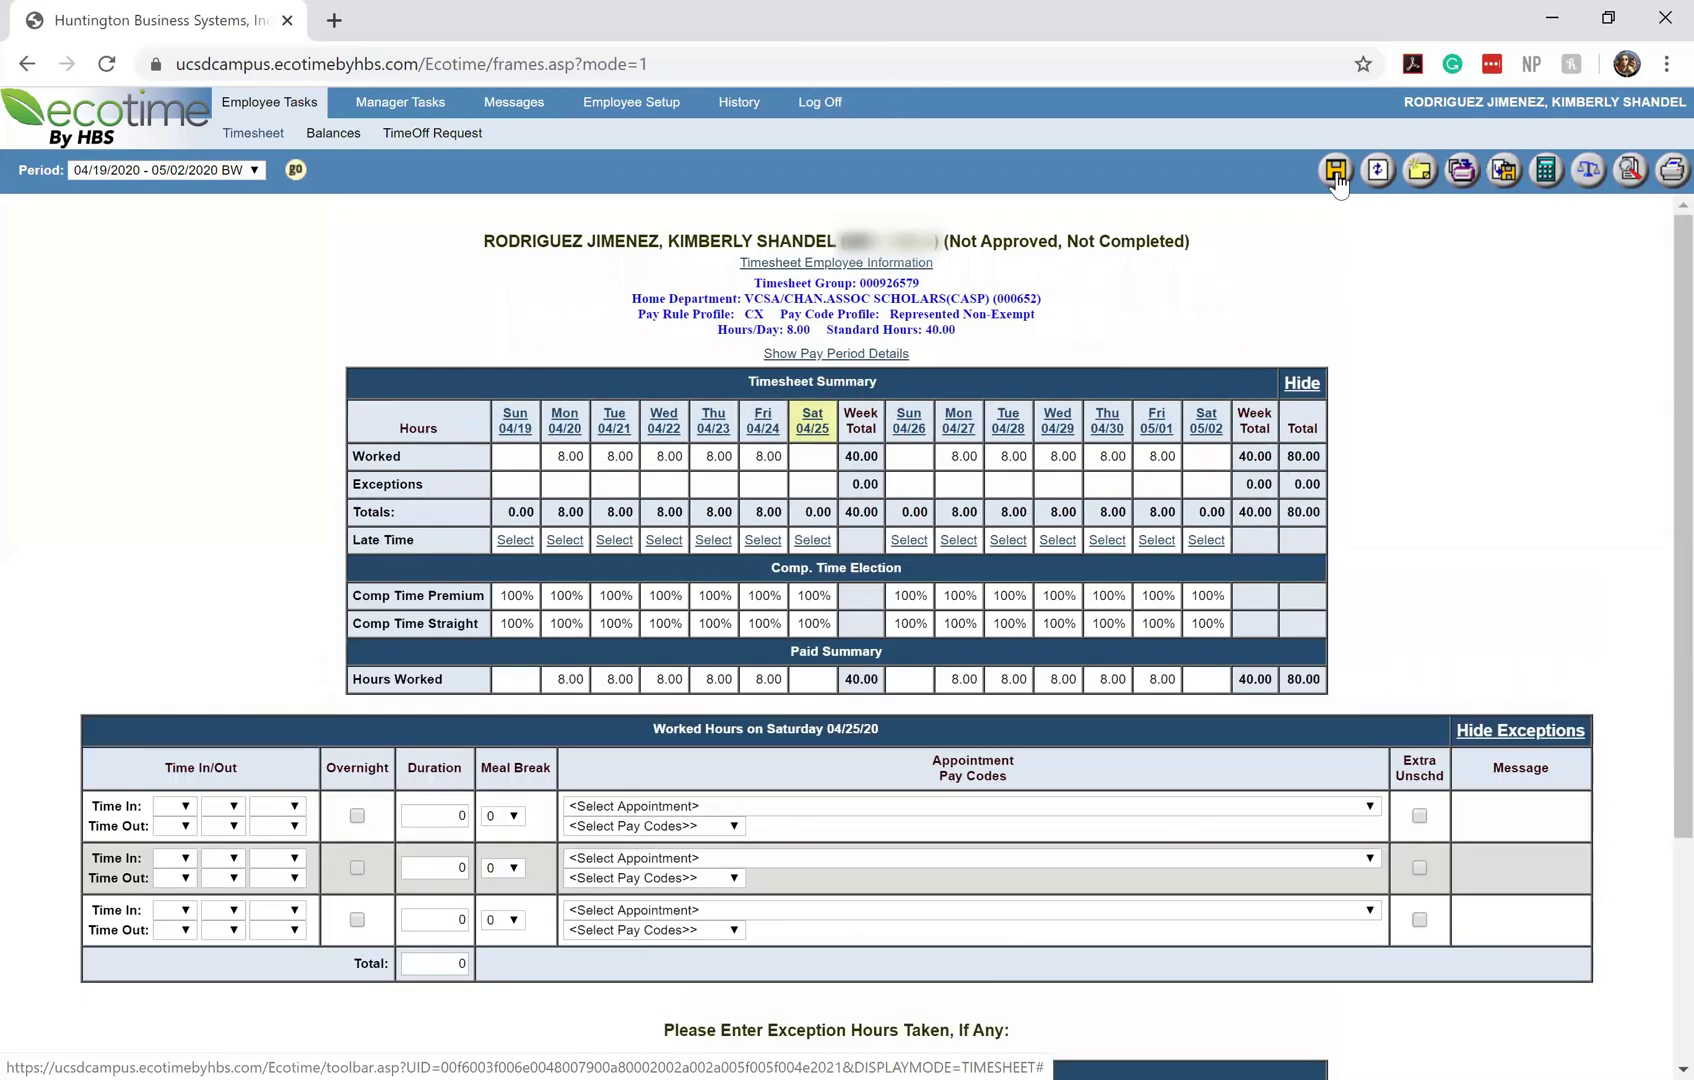
scroll(1456, 497, "down", 1)
scroll(1450, 487, "down", 2)
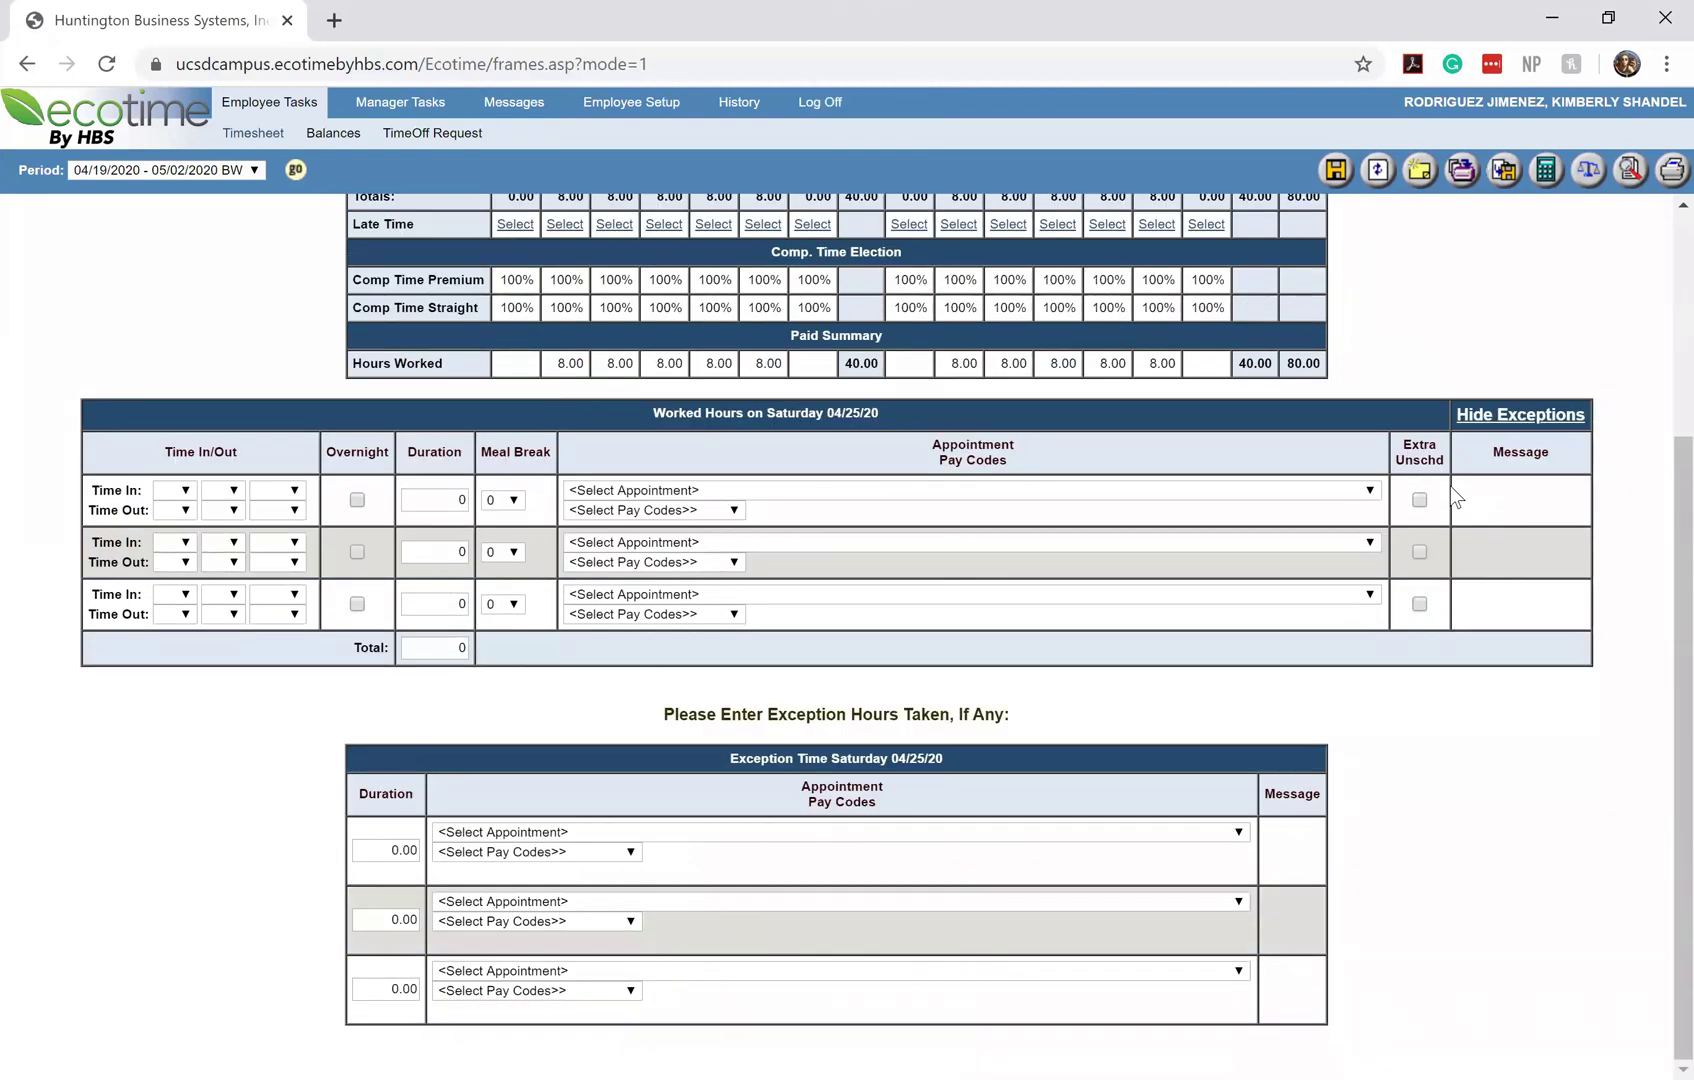
scroll(1450, 486, "up", 3)
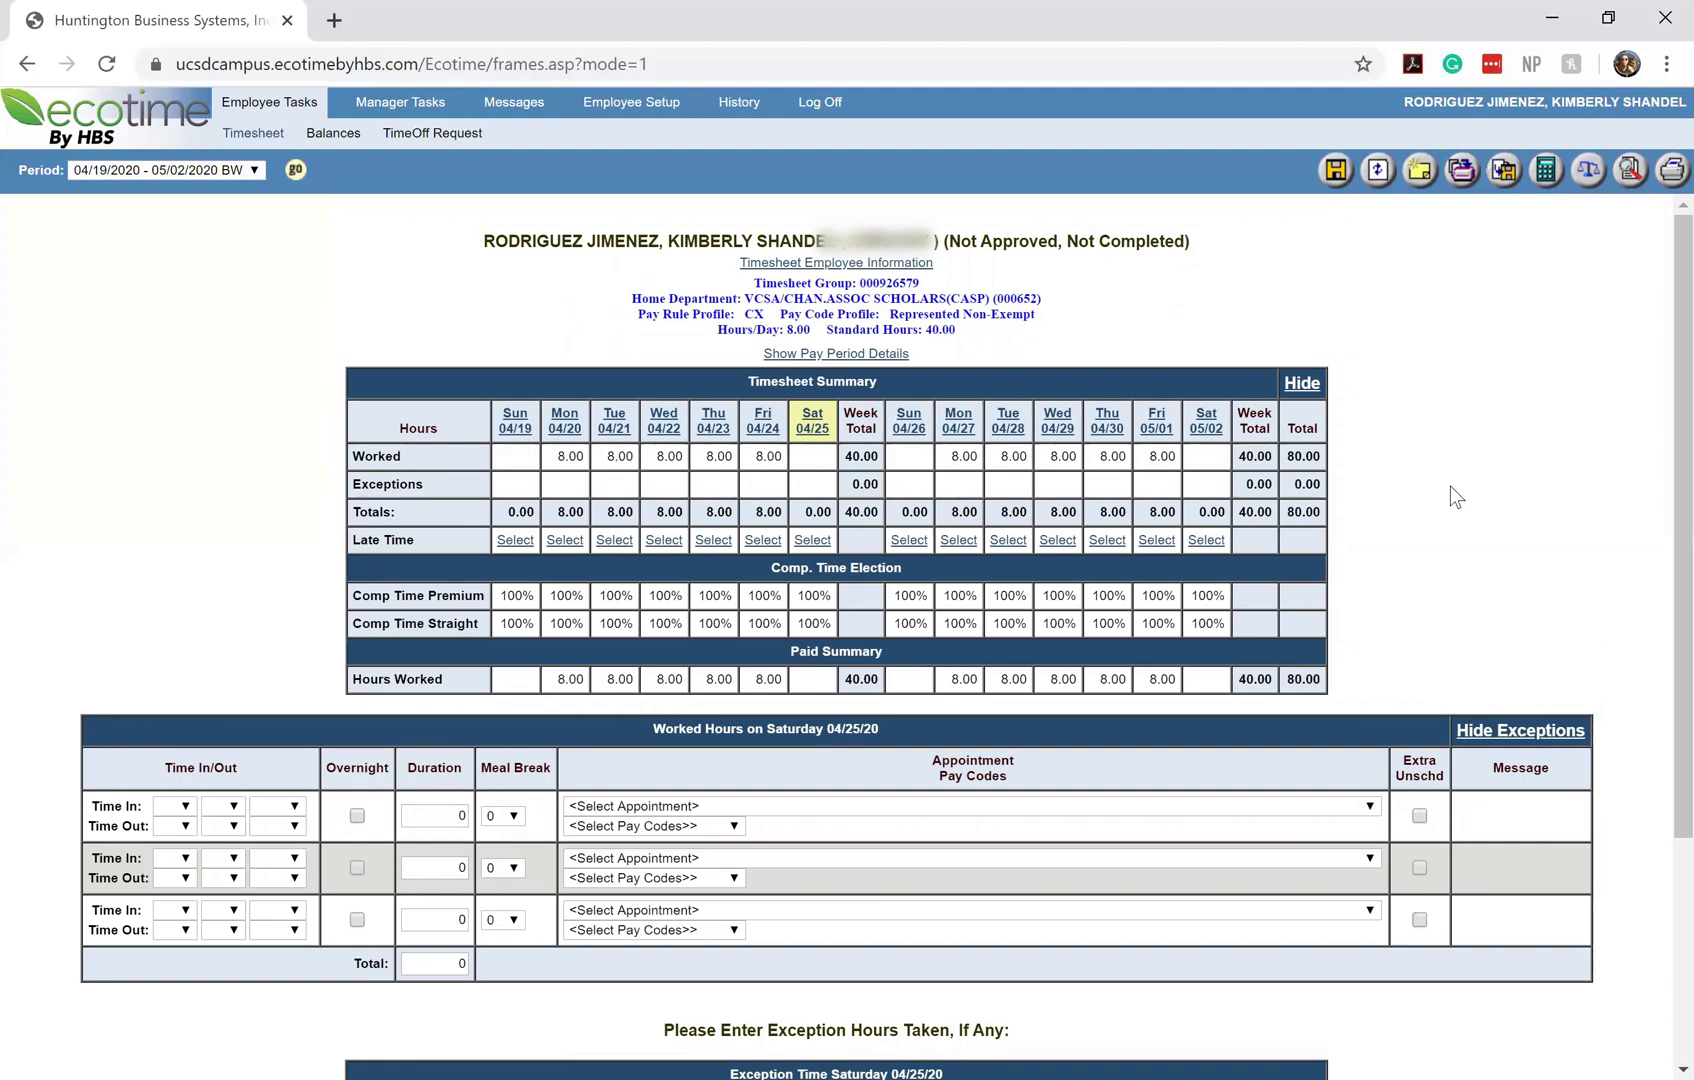
Load the empty 05/03/2020 - 05/16/2020 BW pay period
scroll(1588, 345, "down", 3)
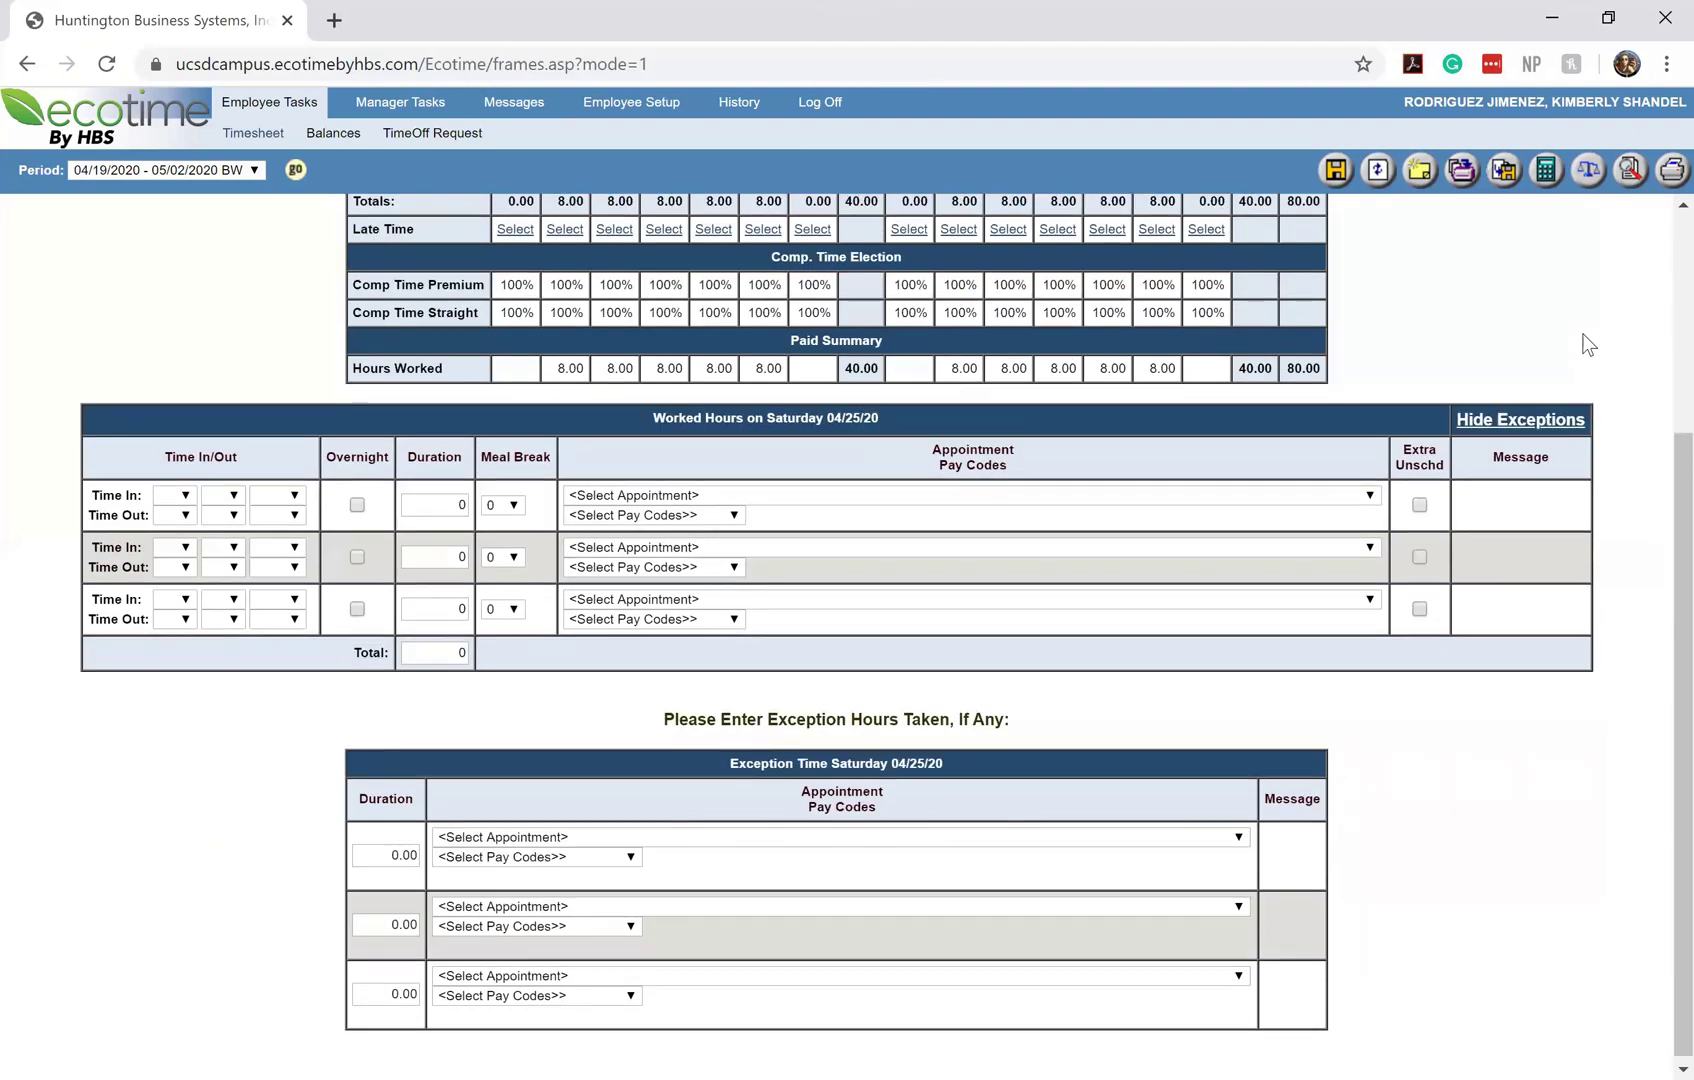
scroll(1580, 344, "up", 3)
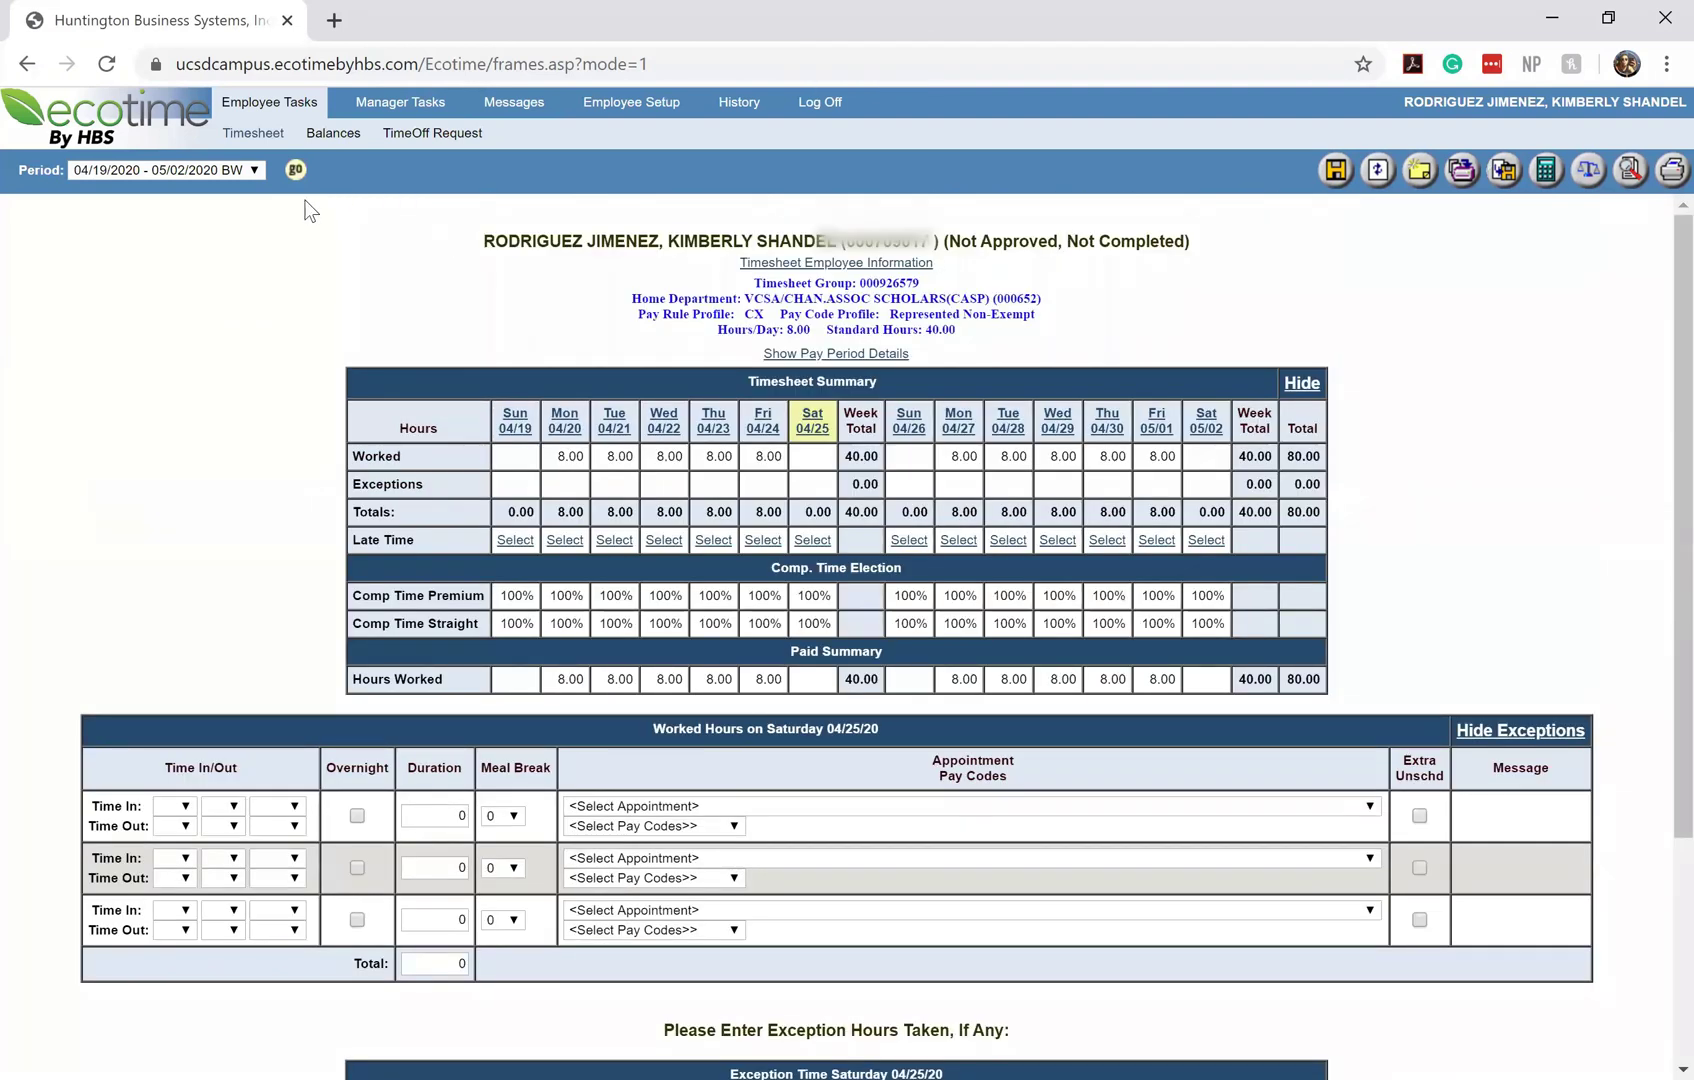
left_click(251, 171)
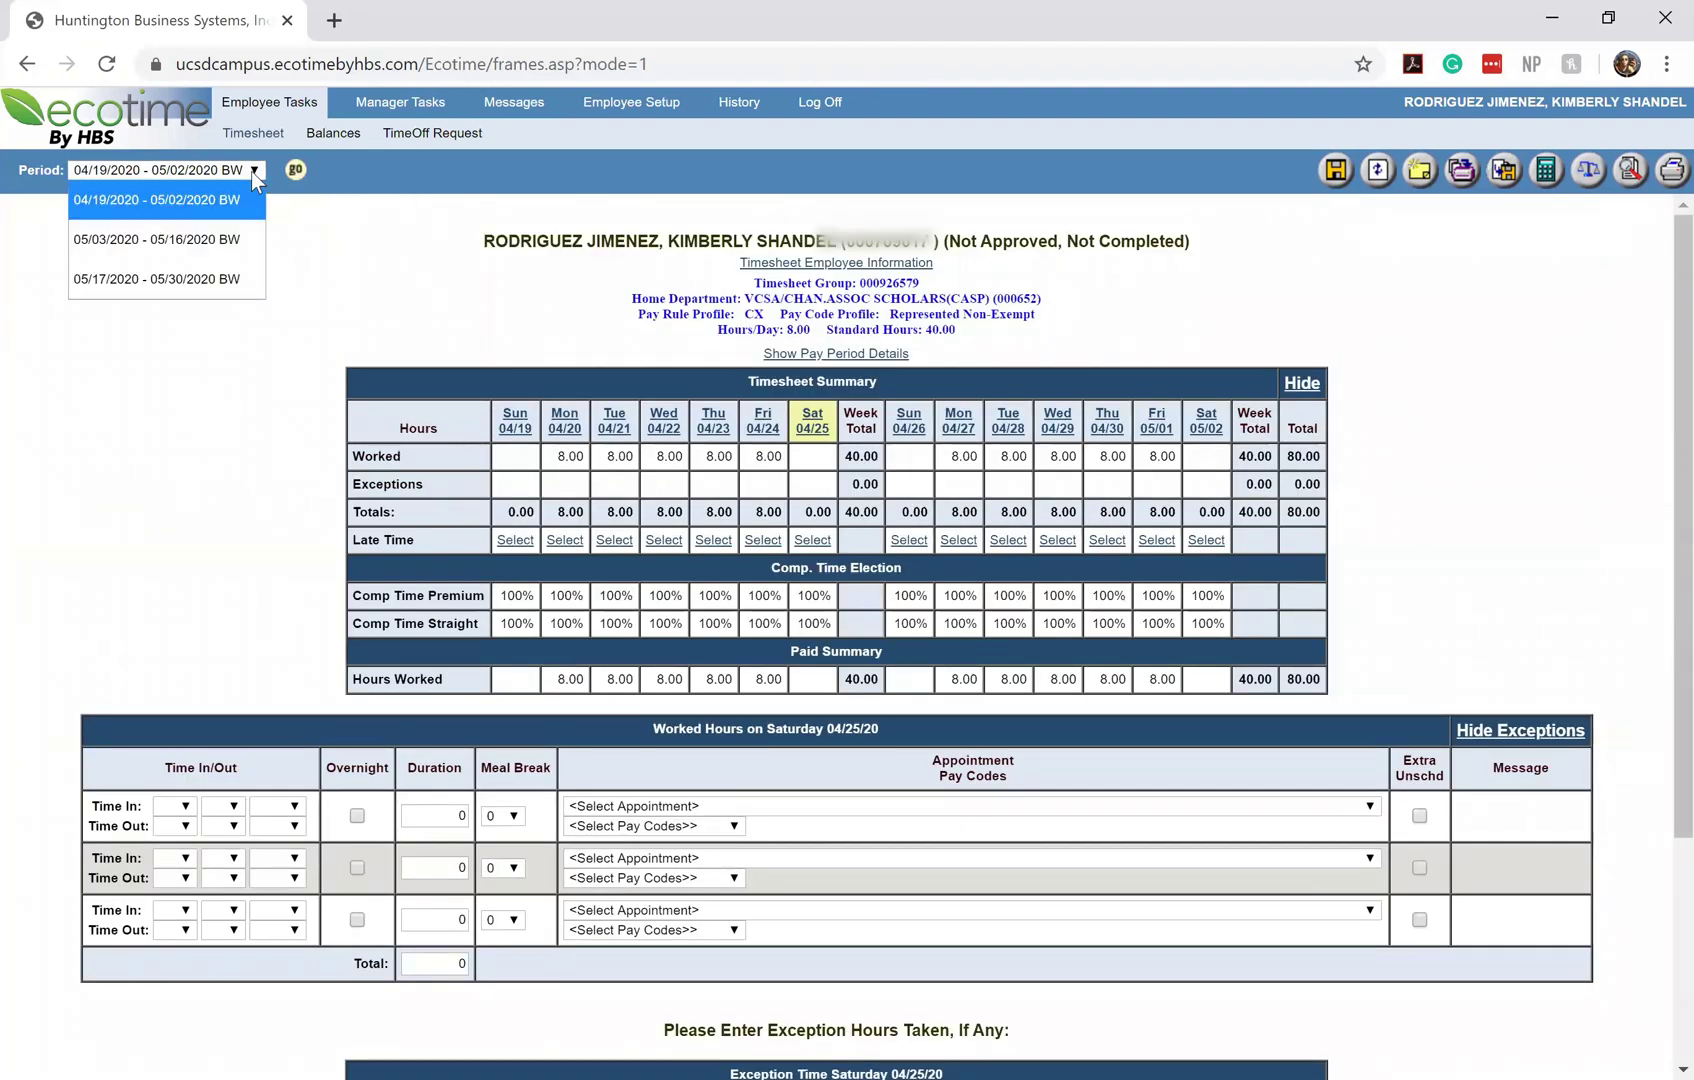
left_click(228, 243)
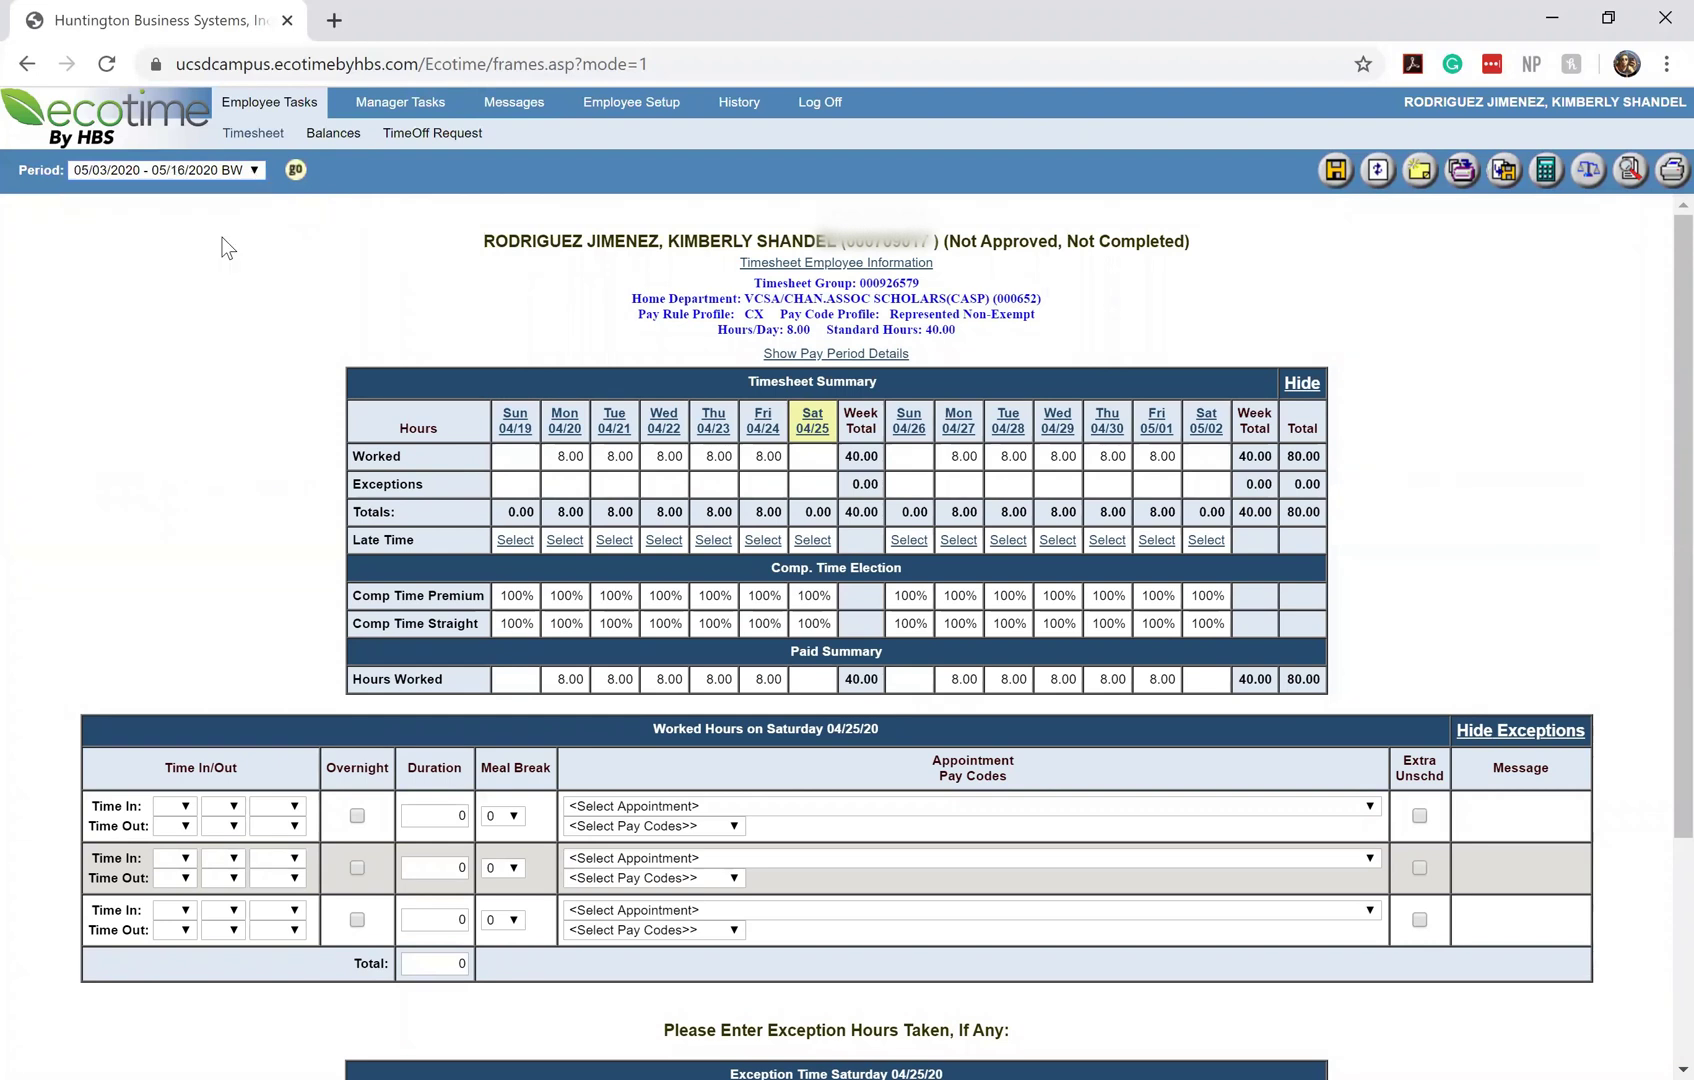
left_click(296, 171)
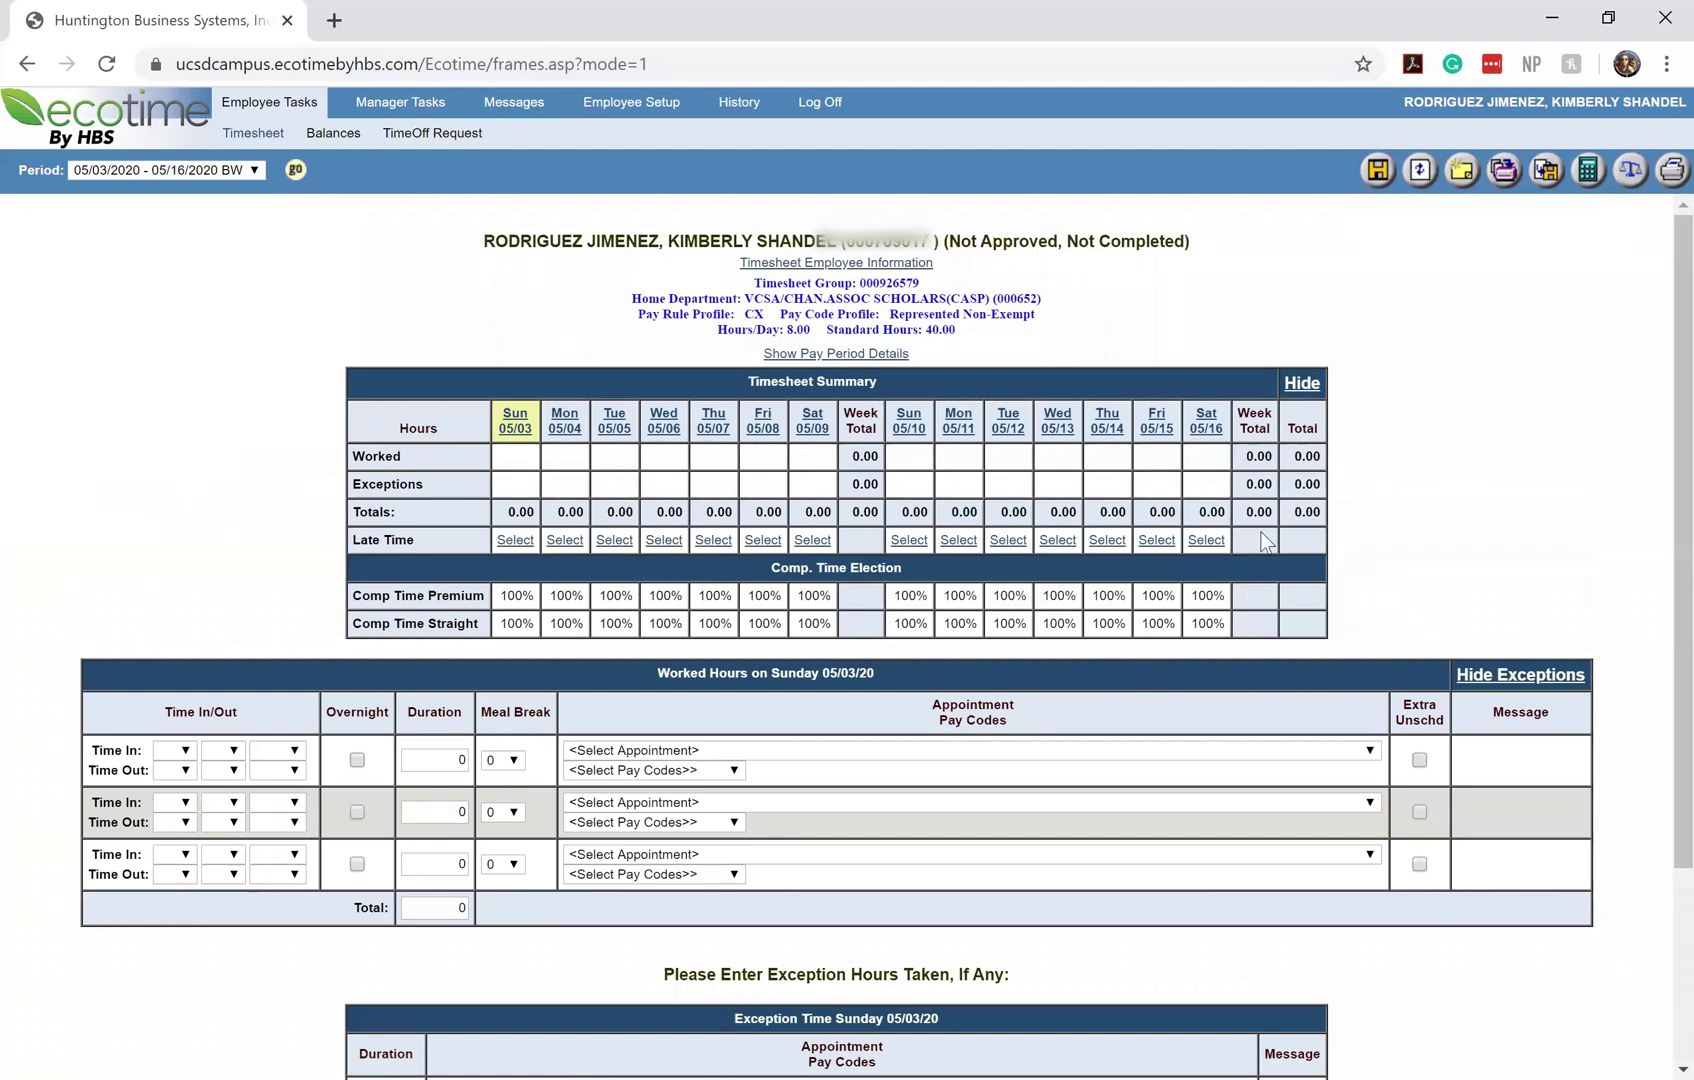
Return to the 04/19/2020 - 05/02/2020 BW timesheet
left_click(199, 172)
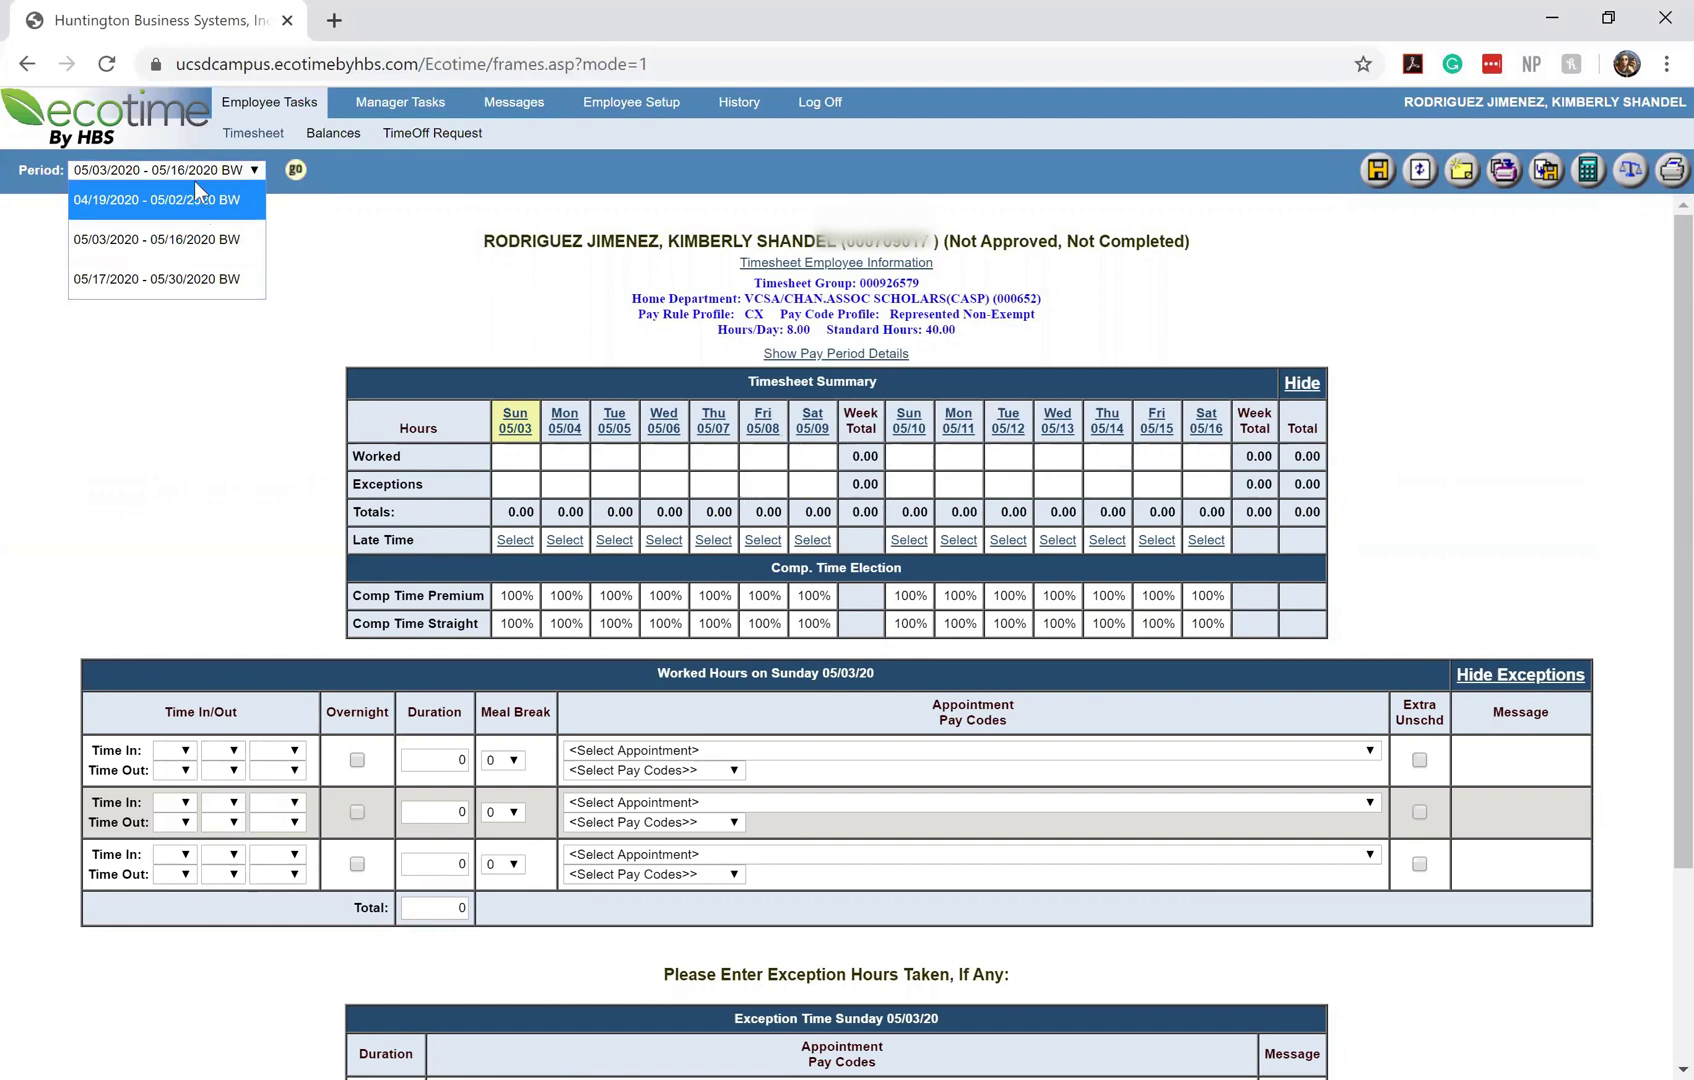
left_click(146, 200)
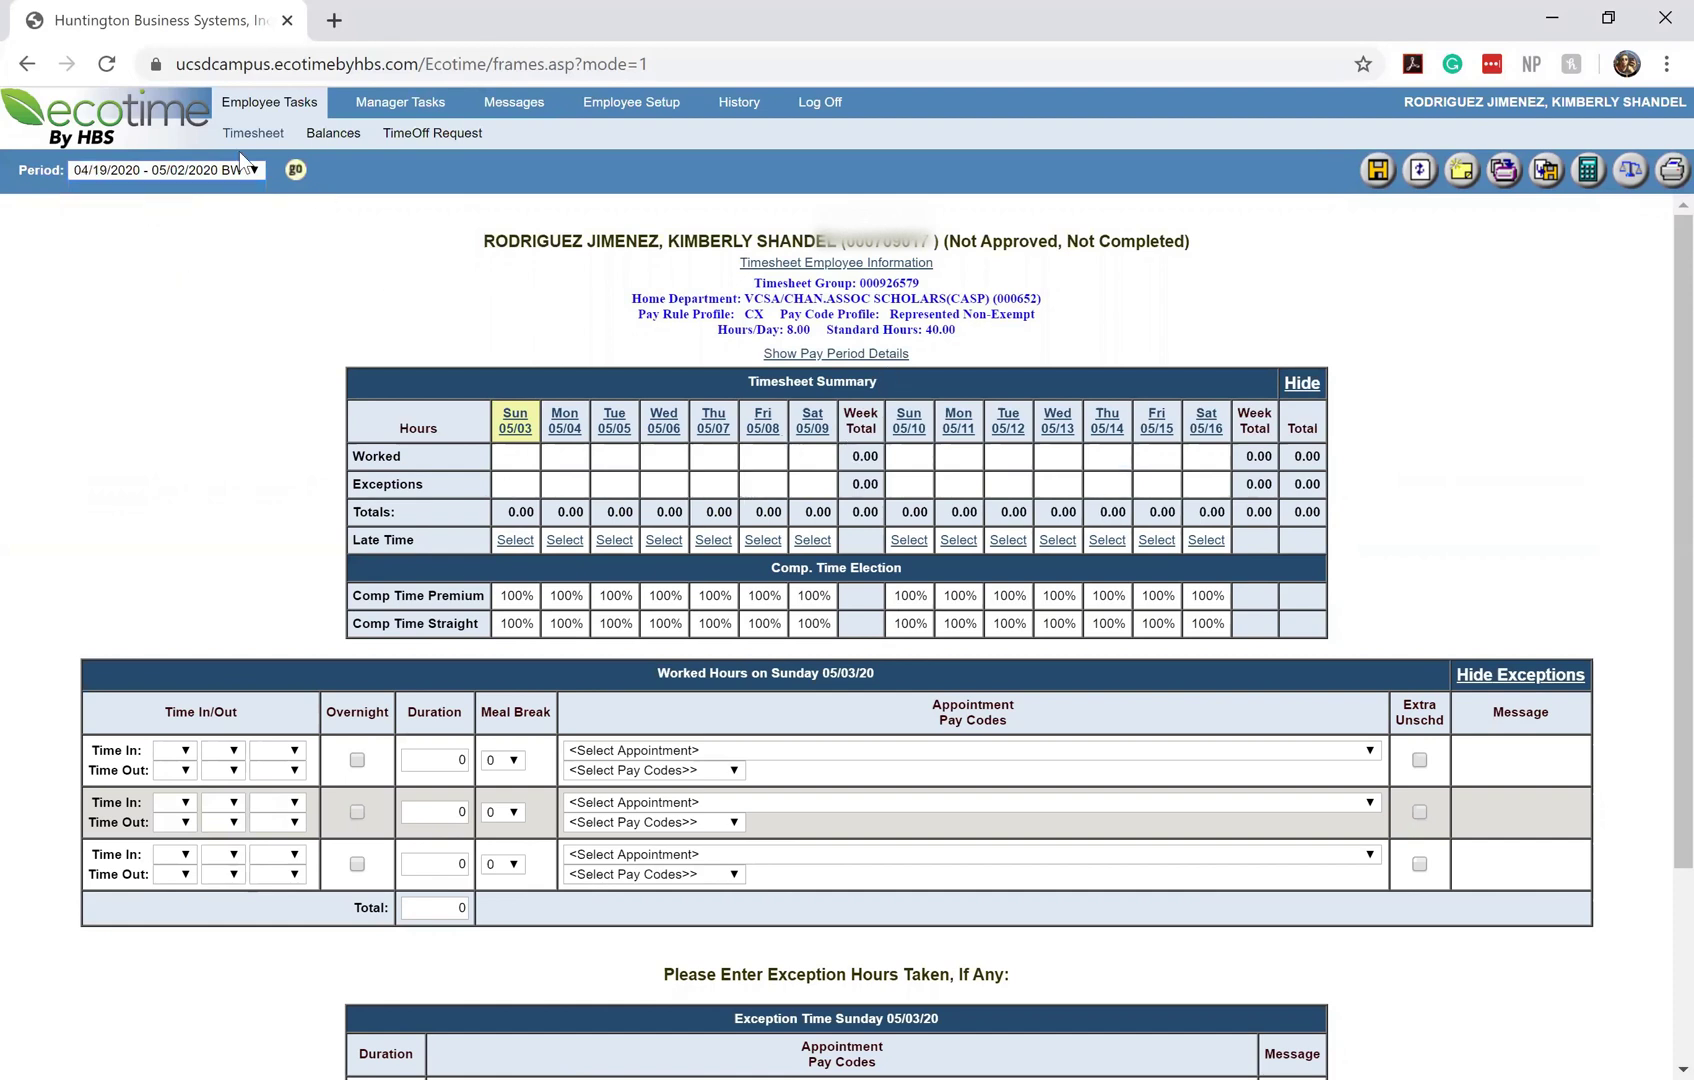
left_click(296, 172)
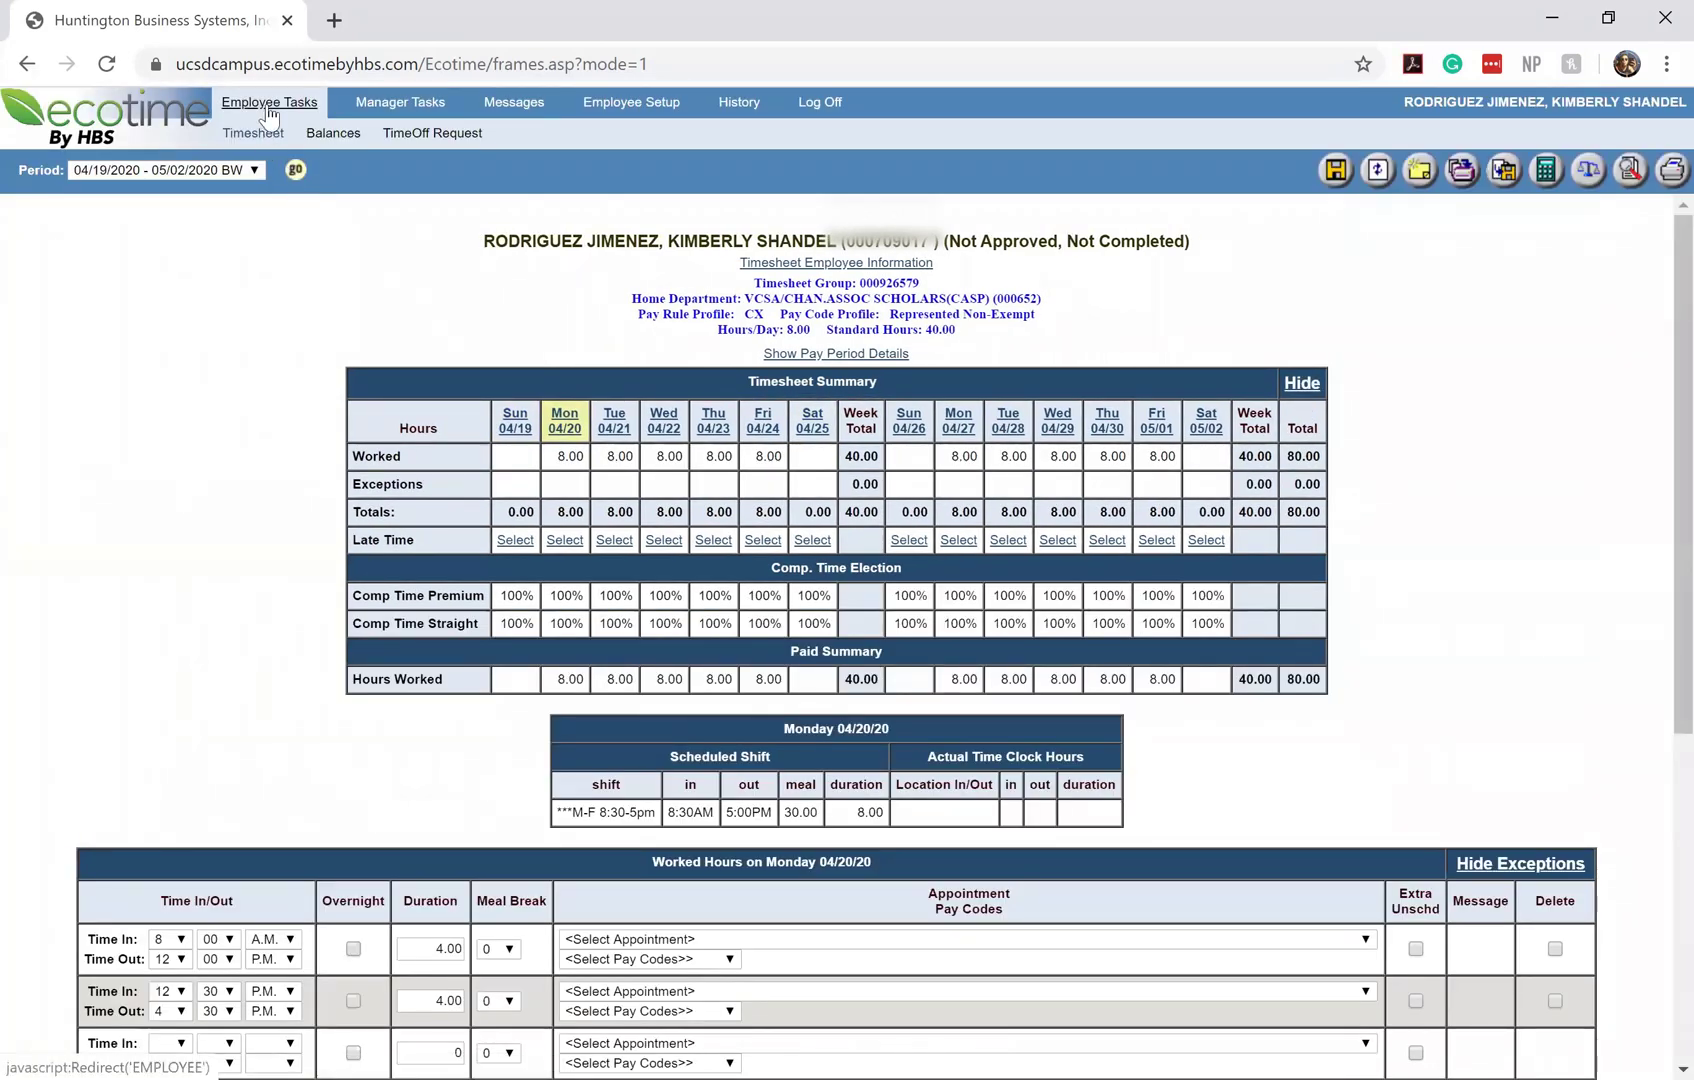
Open the Balances page to see every accrued and misc-taken balance at 0.00 as of 5/2/2020
left_click(334, 134)
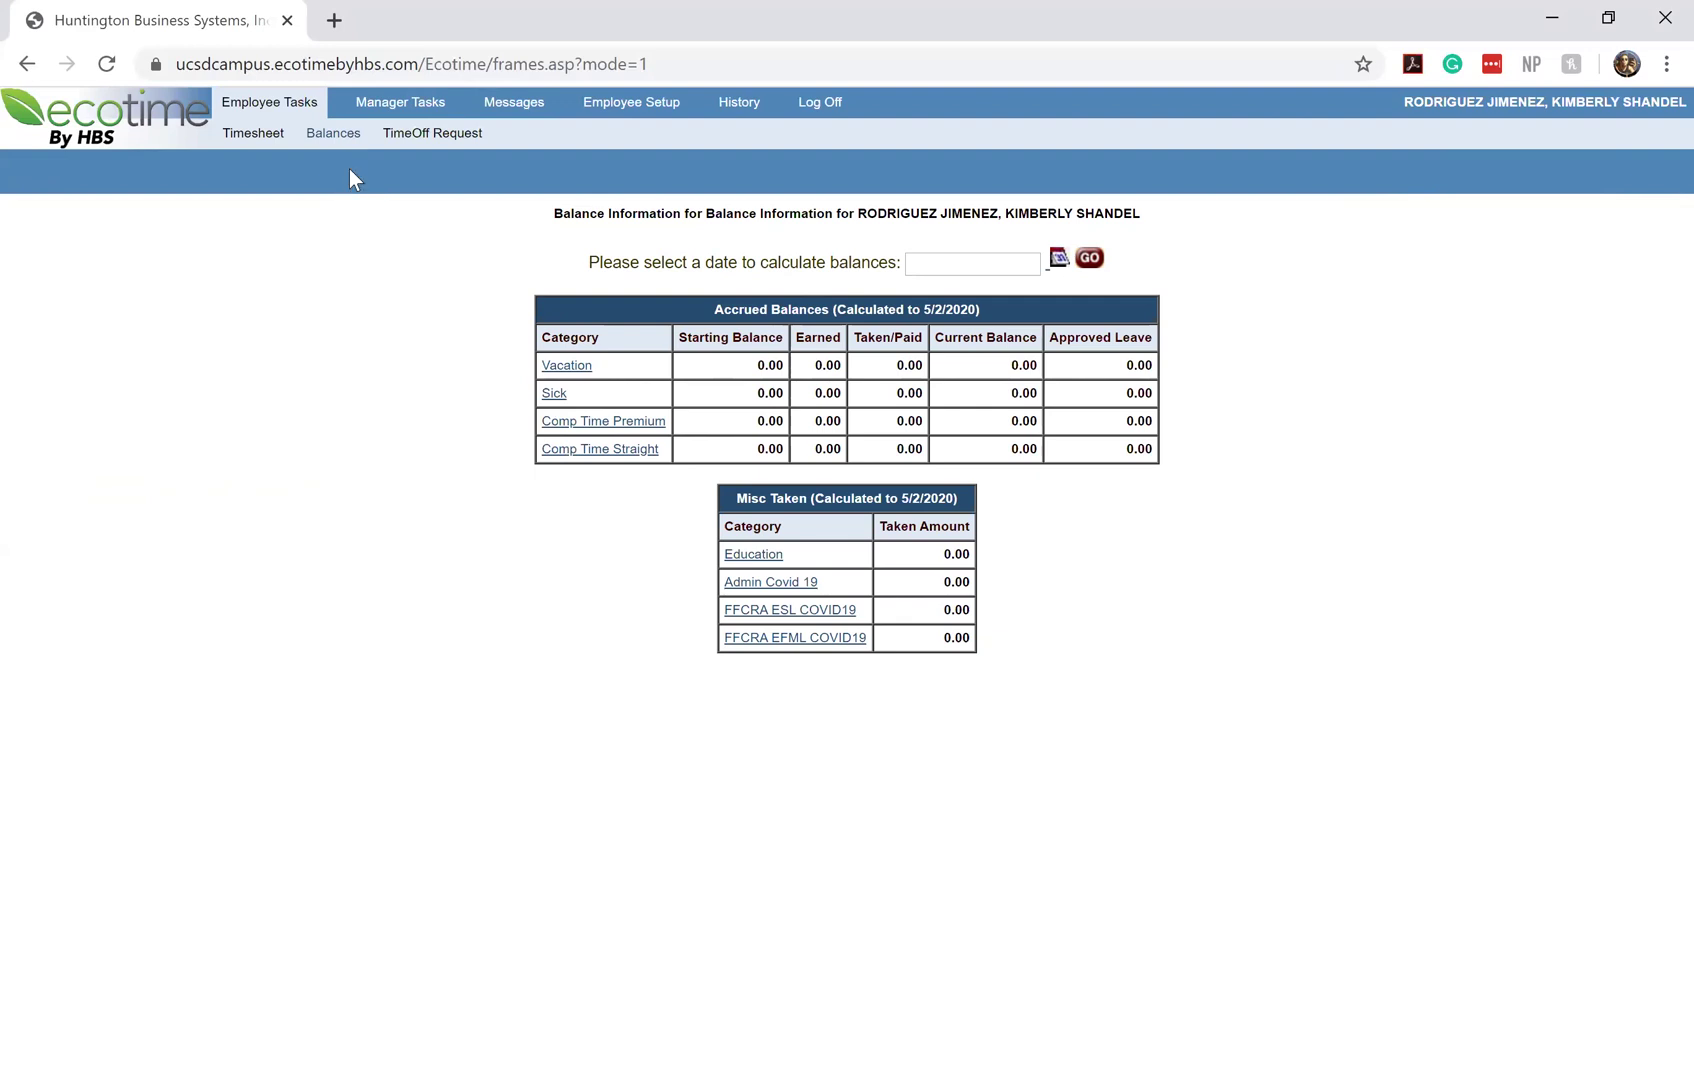
Glance at the TimeOff Request form, then go back to the 04/19–05/02 timesheet
left_click(430, 140)
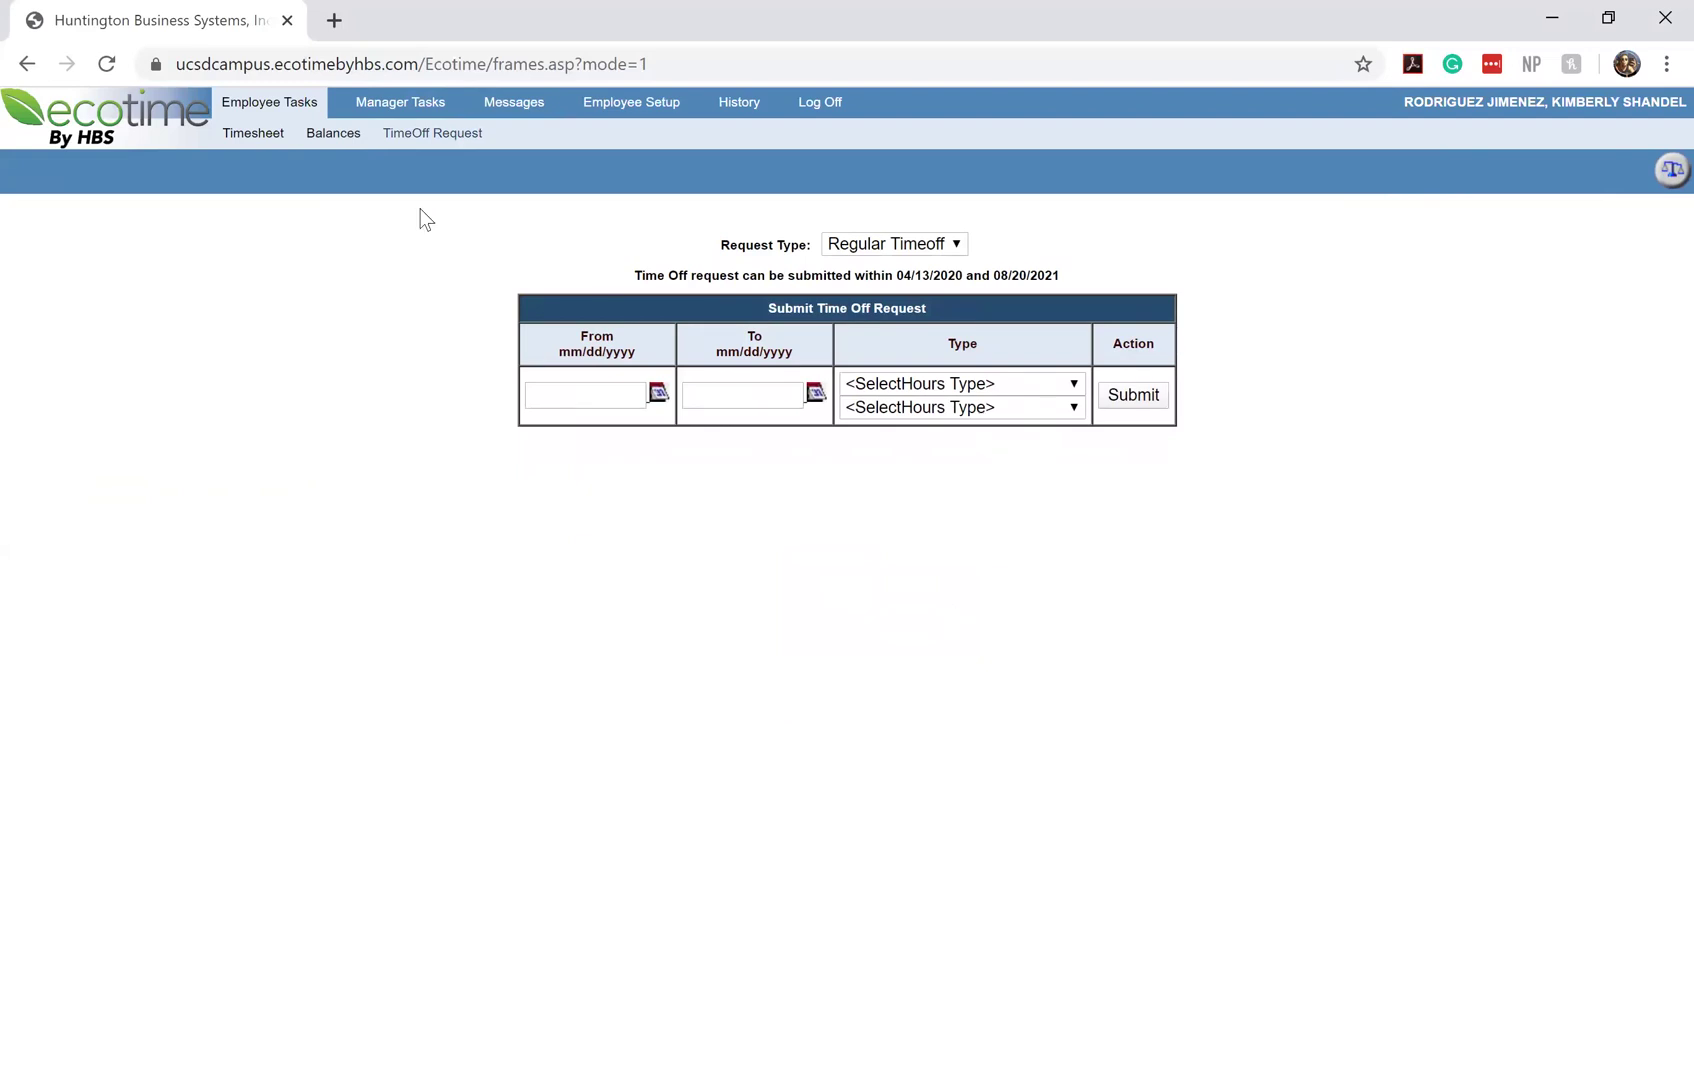
left_click(268, 140)
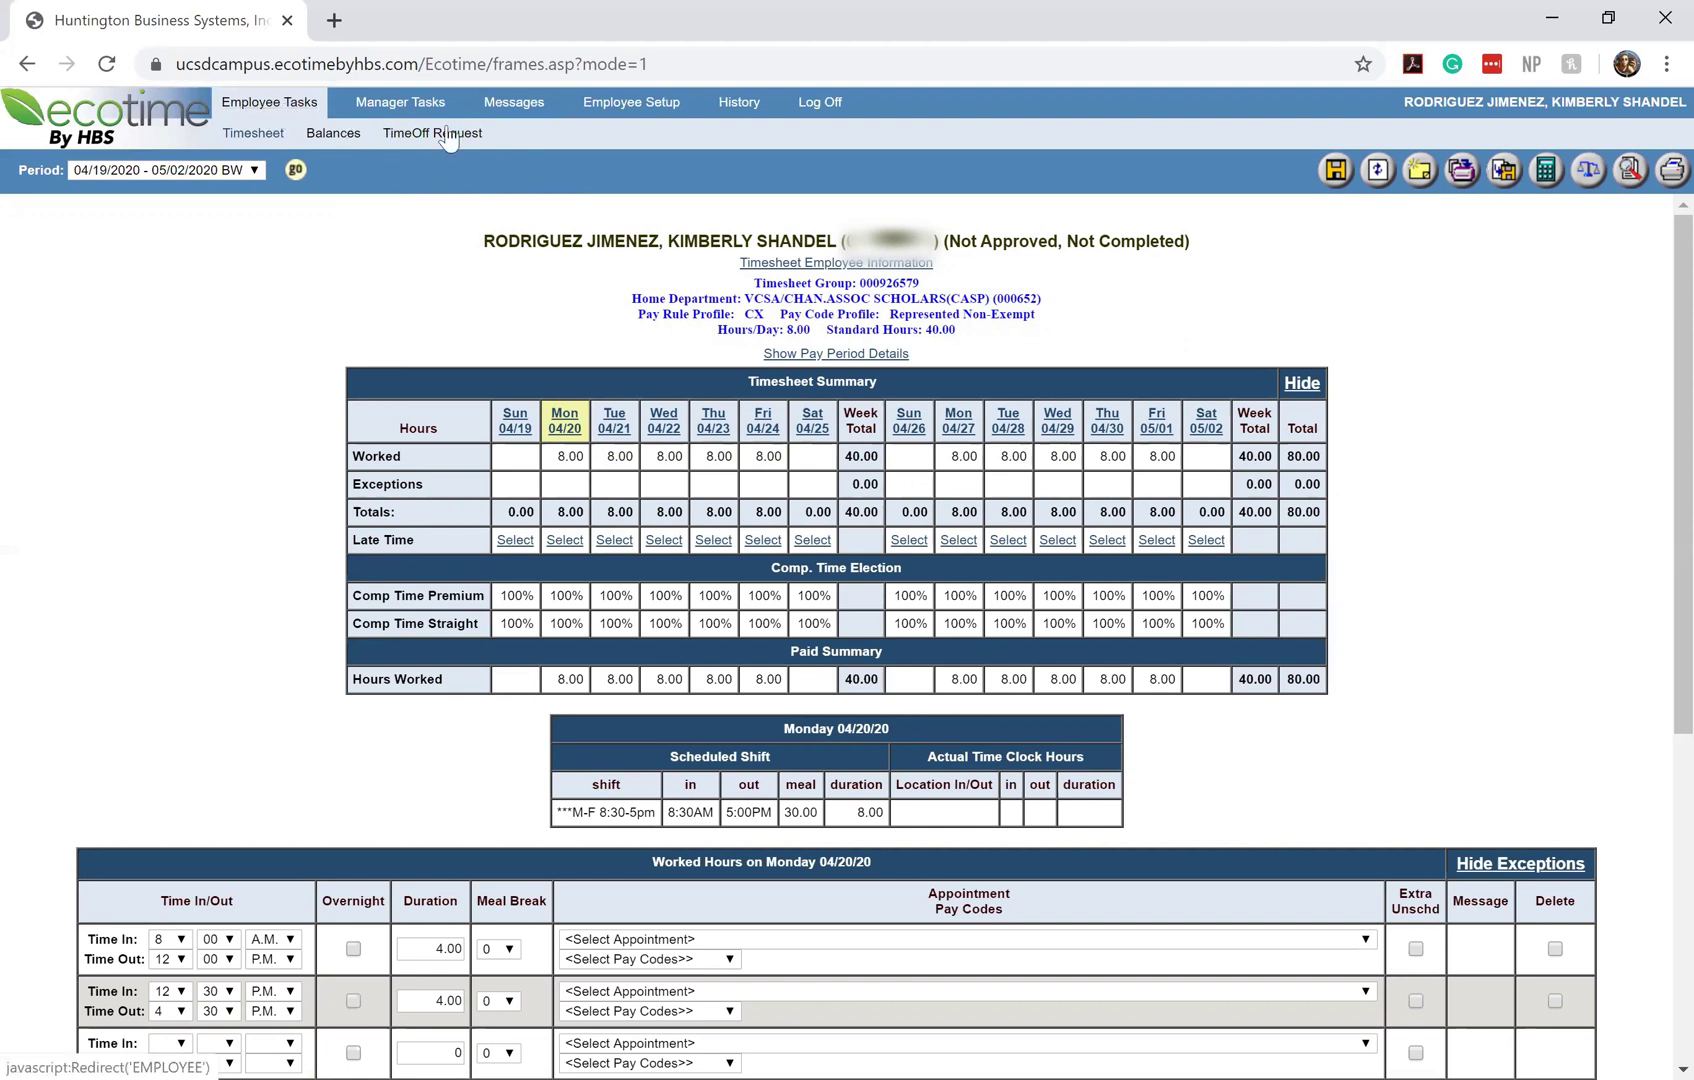
Read the welcome messages and check Timesheet history, which has no pay periods
left_click(537, 118)
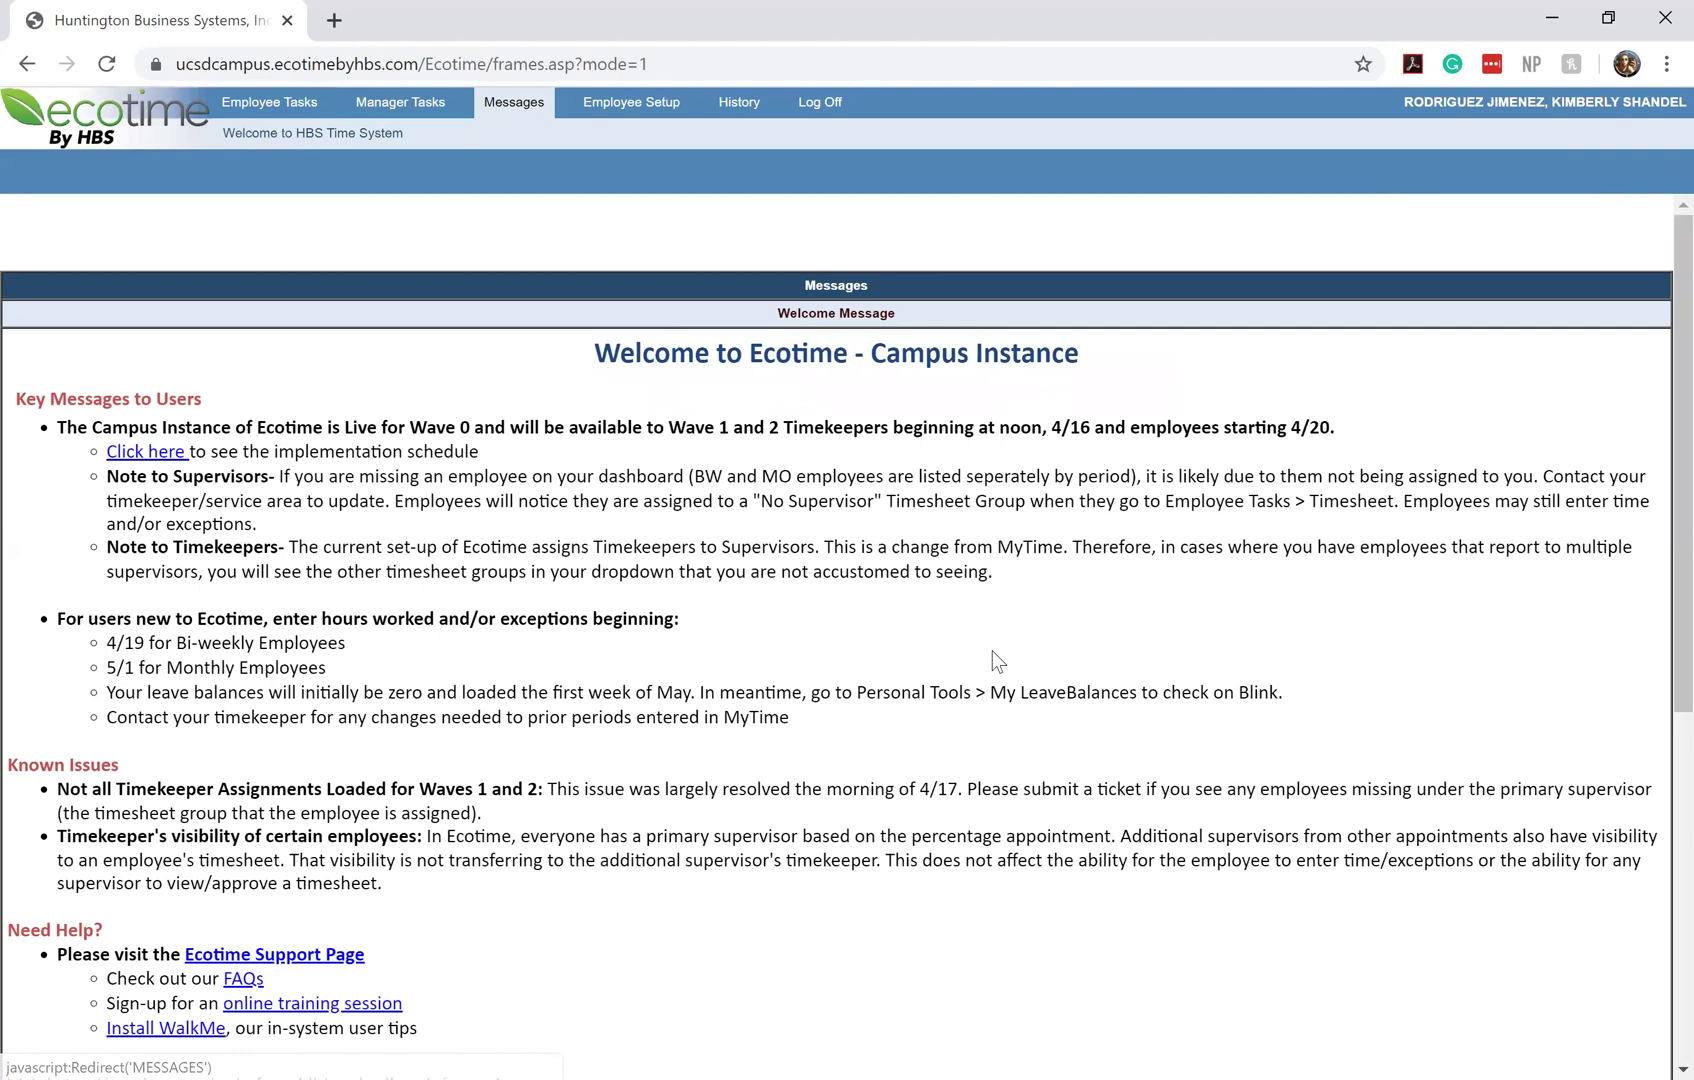
left_click(736, 118)
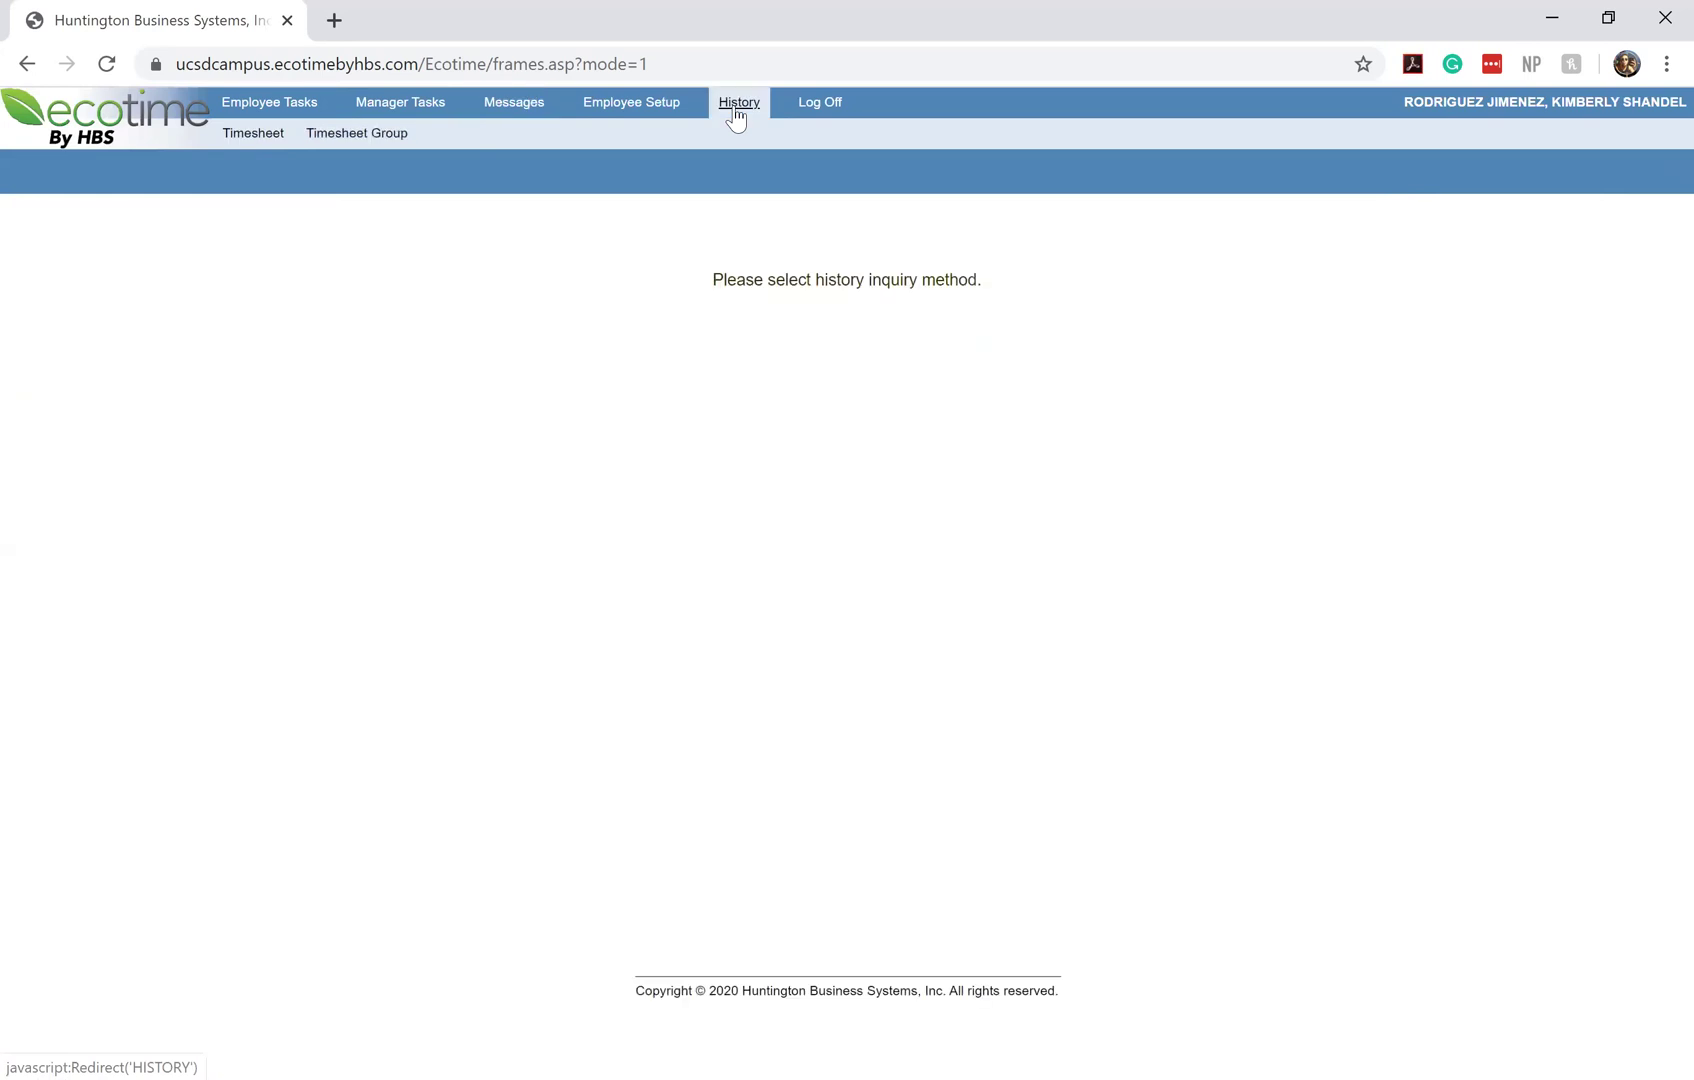
left_click(262, 134)
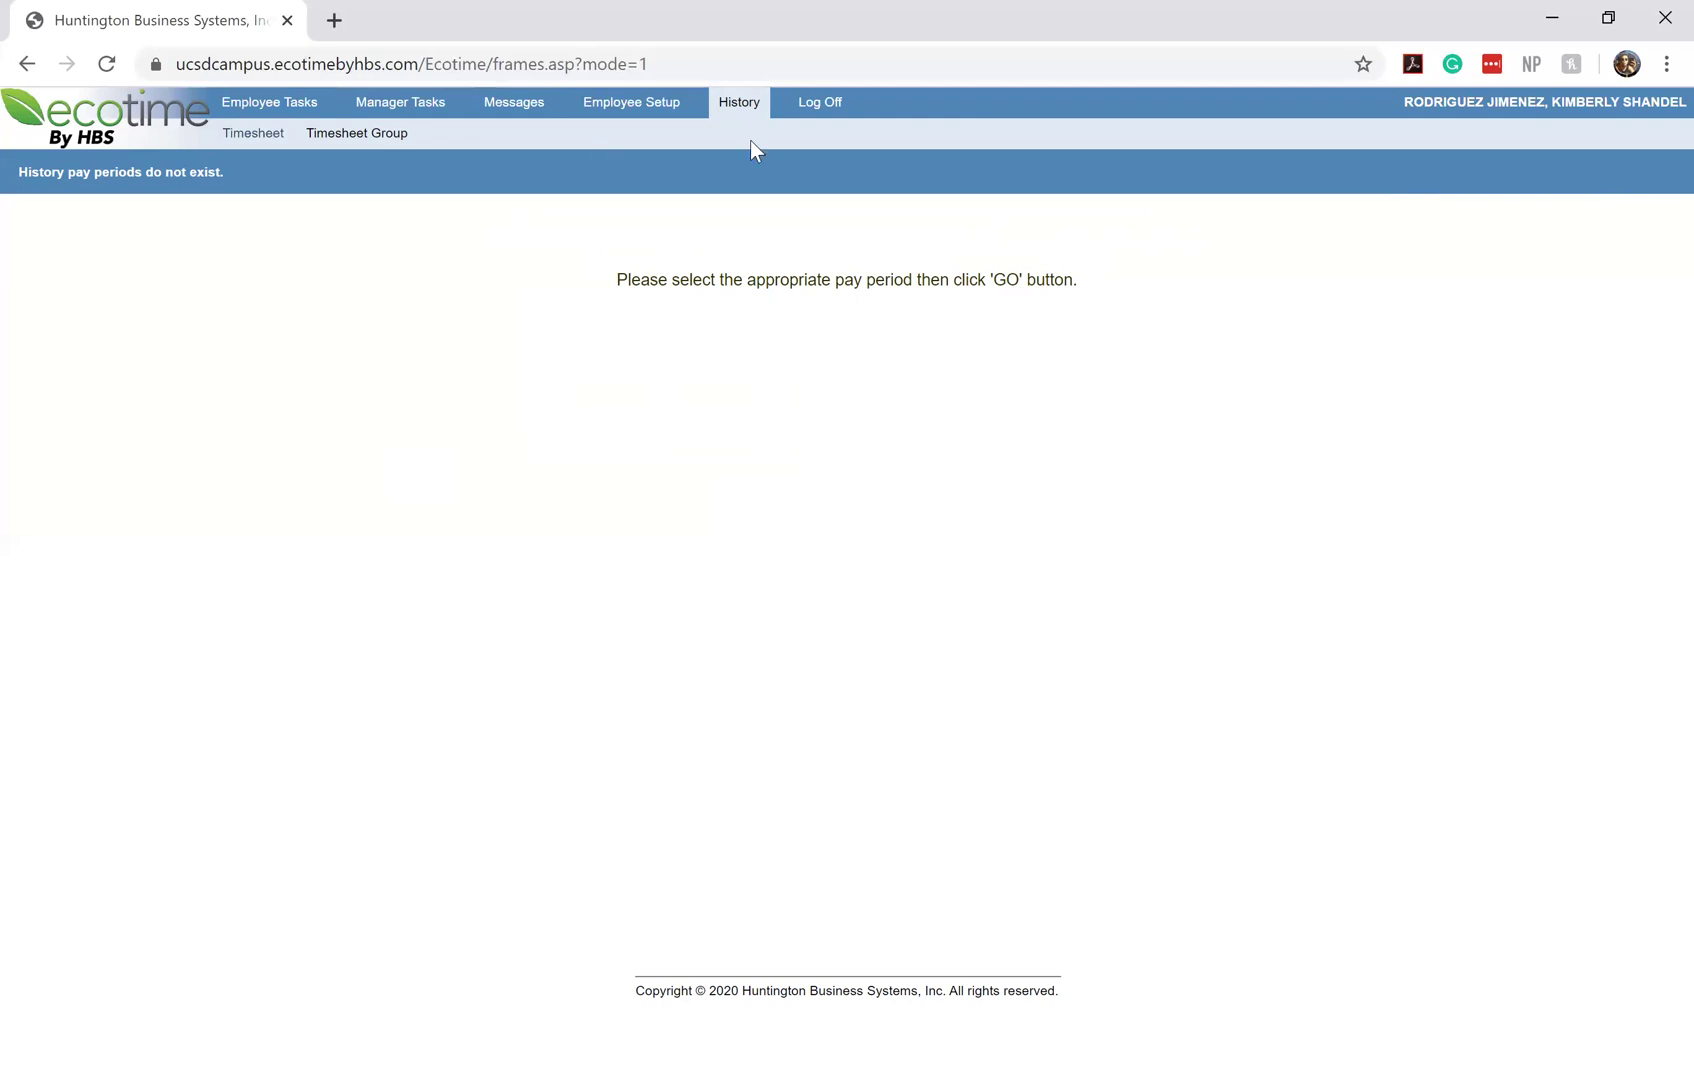
left_click(259, 128)
Reopen the timesheet, check the Period dropdown, then log off Ecotime
left_click(282, 112)
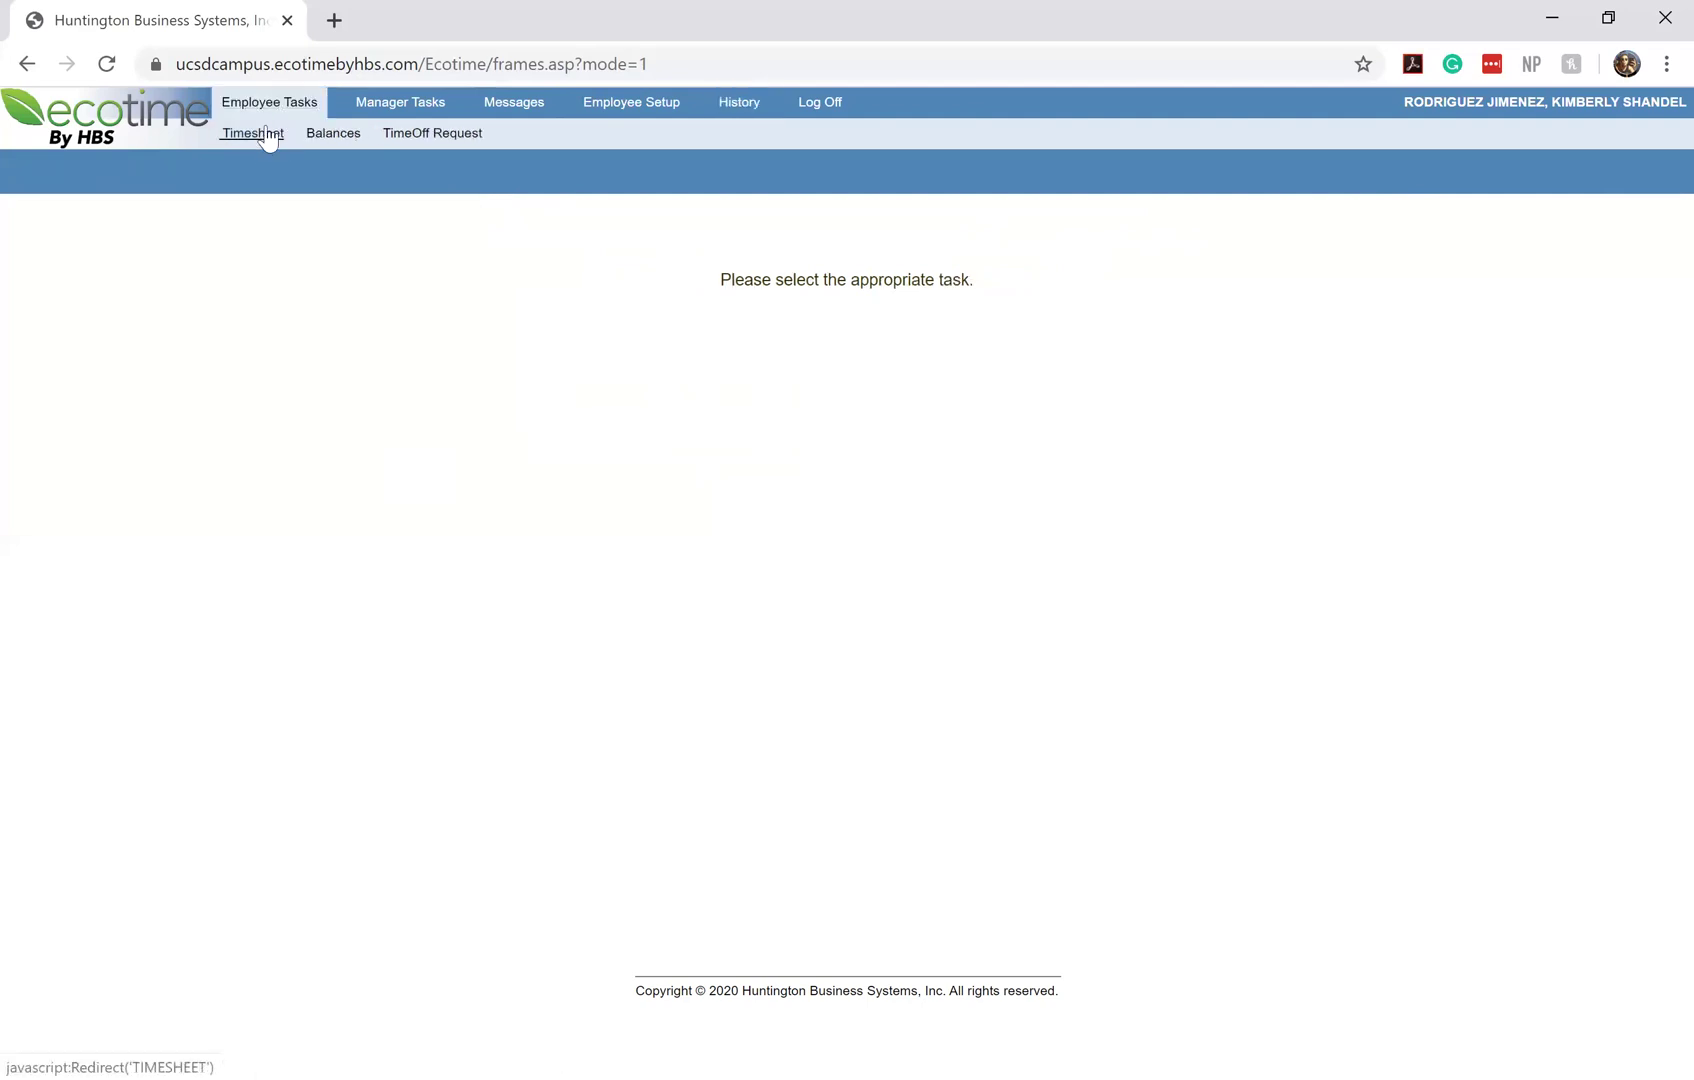
left_click(262, 136)
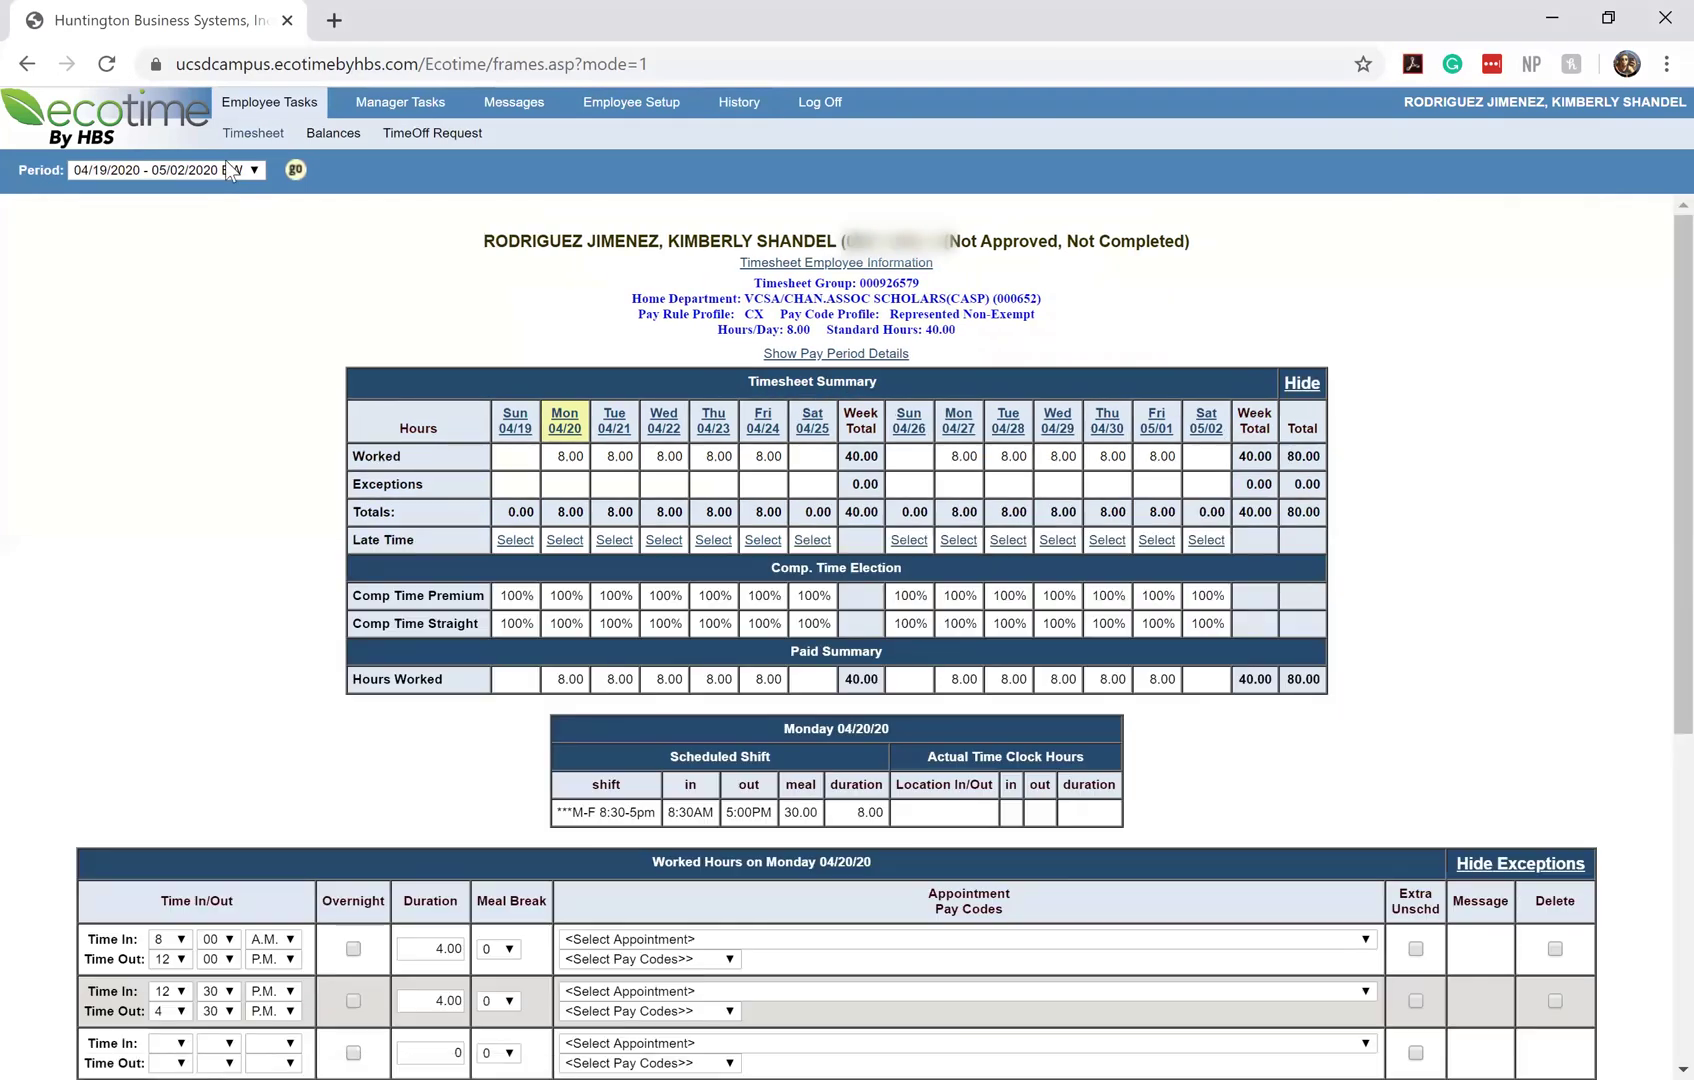
left_click(228, 174)
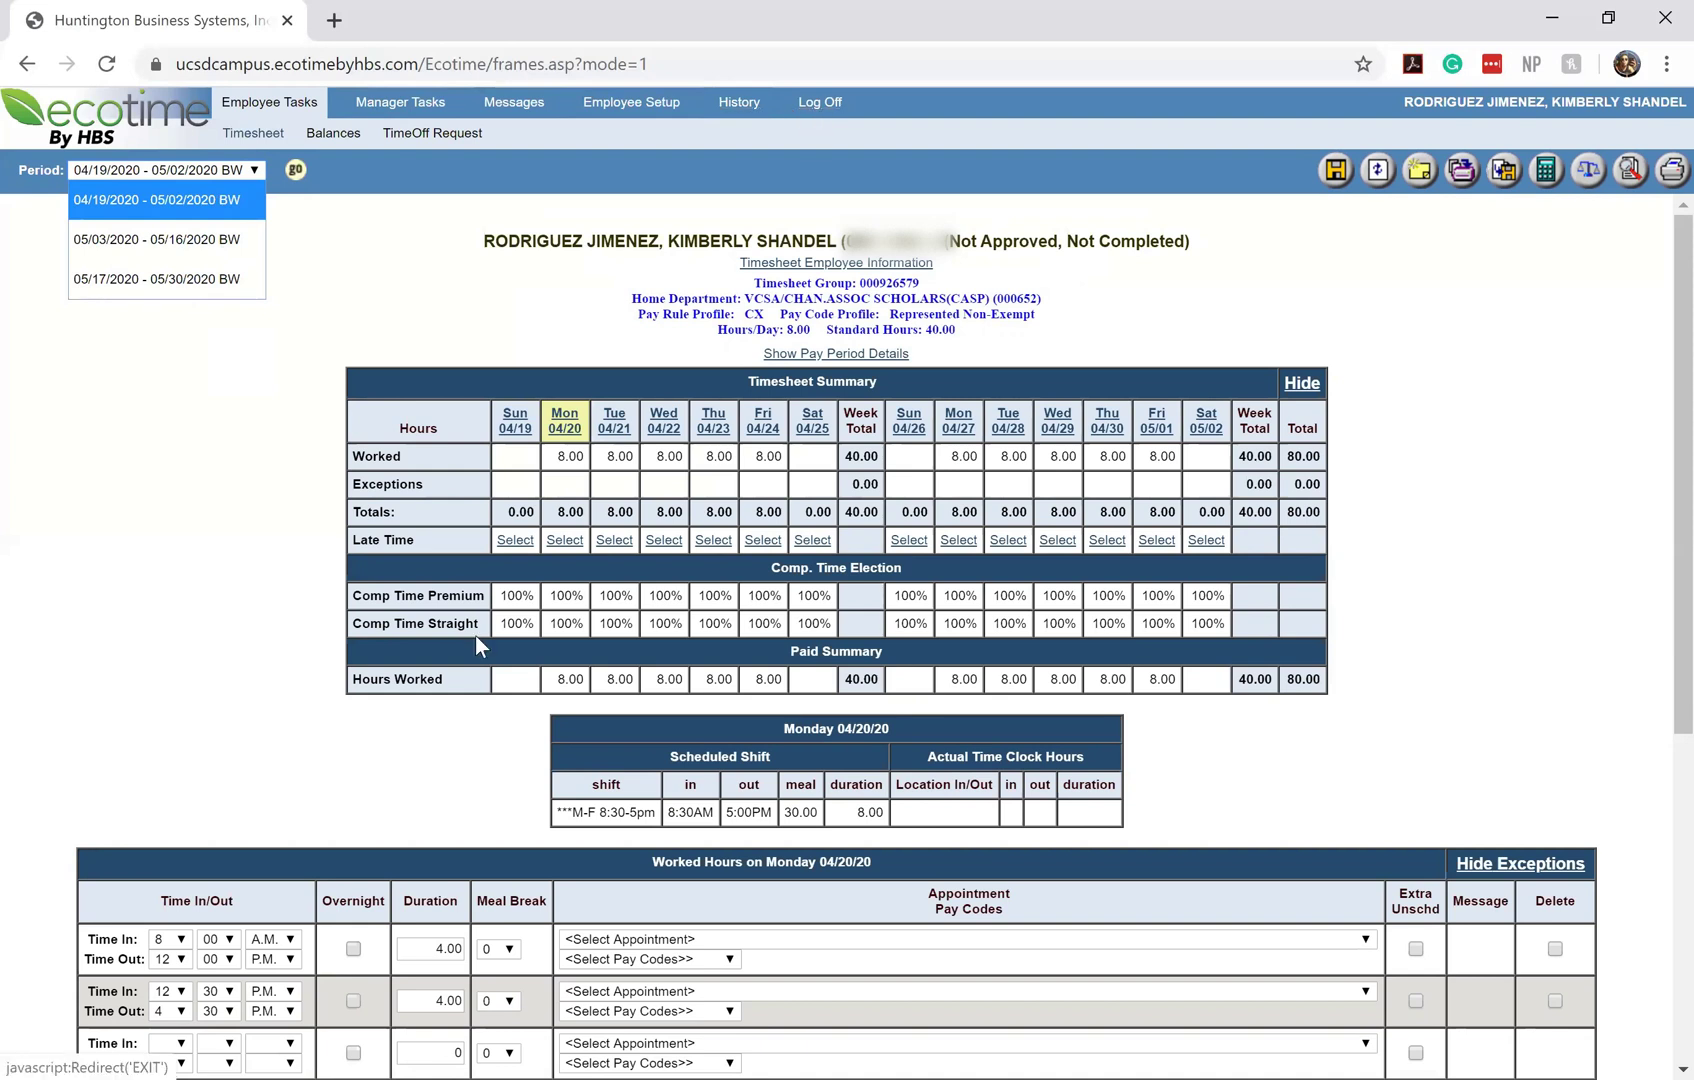
left_click(821, 108)
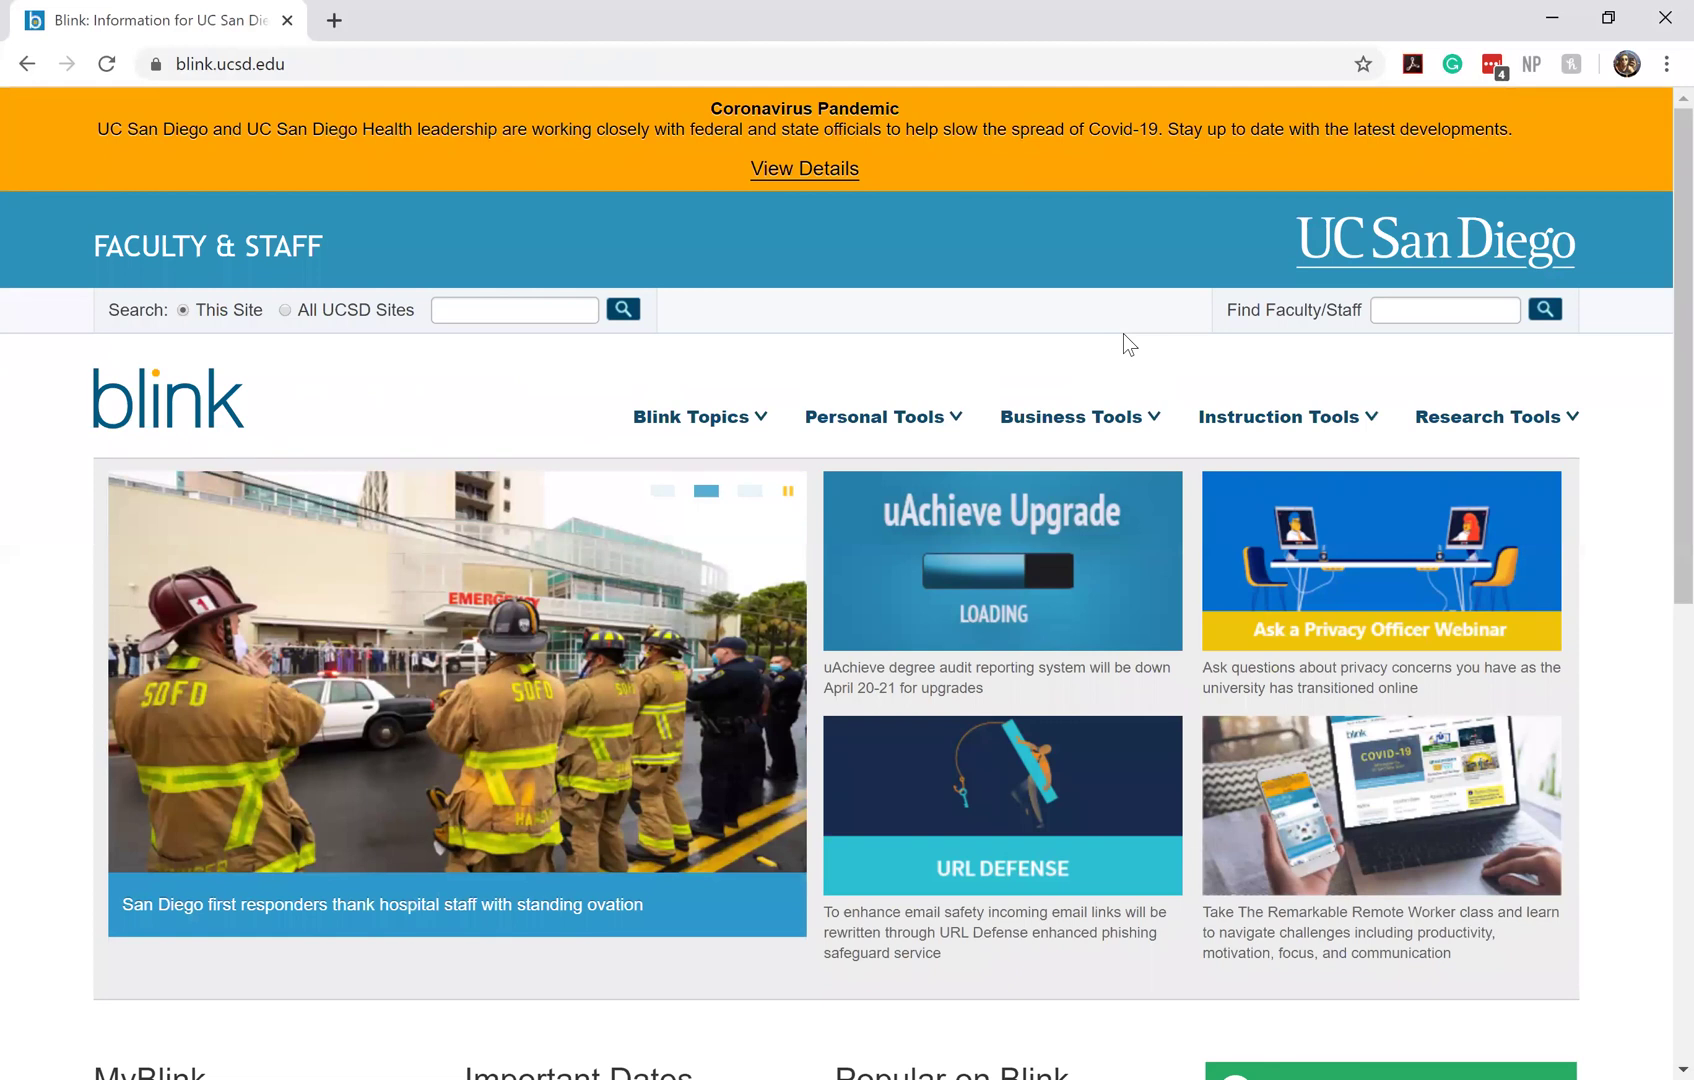
Expand Blink's Personal Tools list to reveal the Ecotime Campus link
left_click(947, 425)
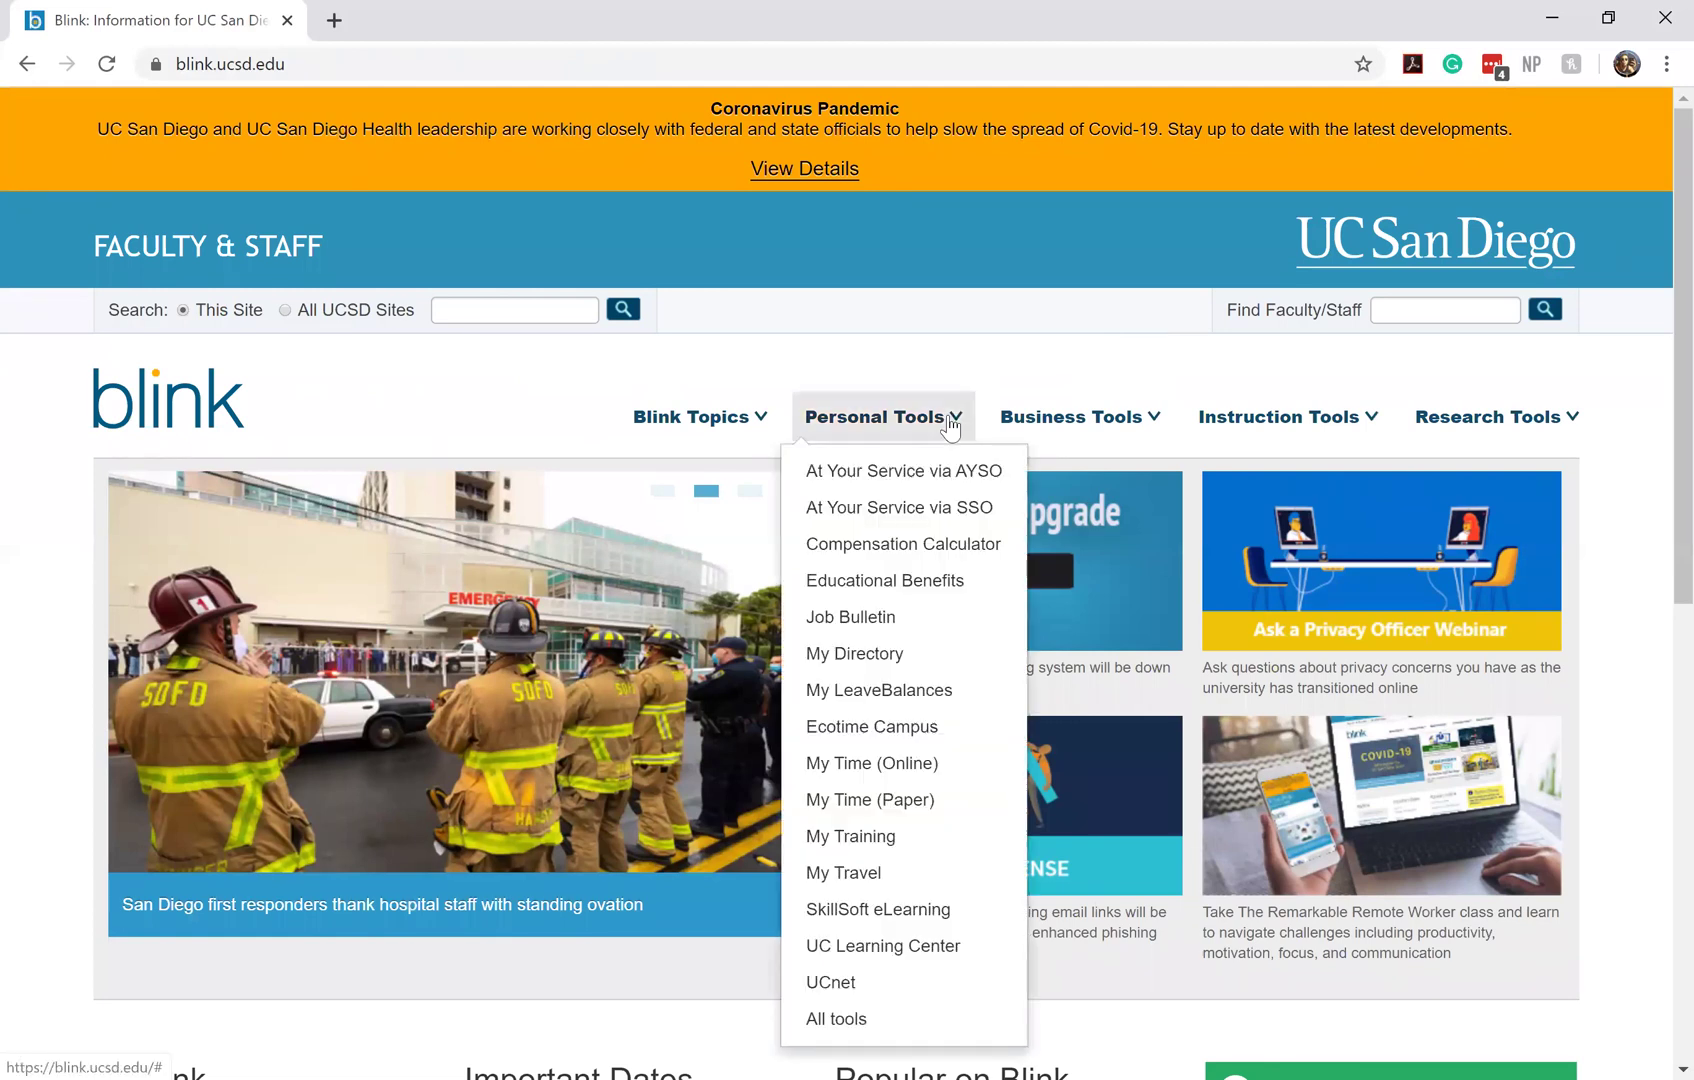
Launch Ecotime Campus and sign in through Single Sign-On with the user's e-mail and saved password
left_click(862, 736)
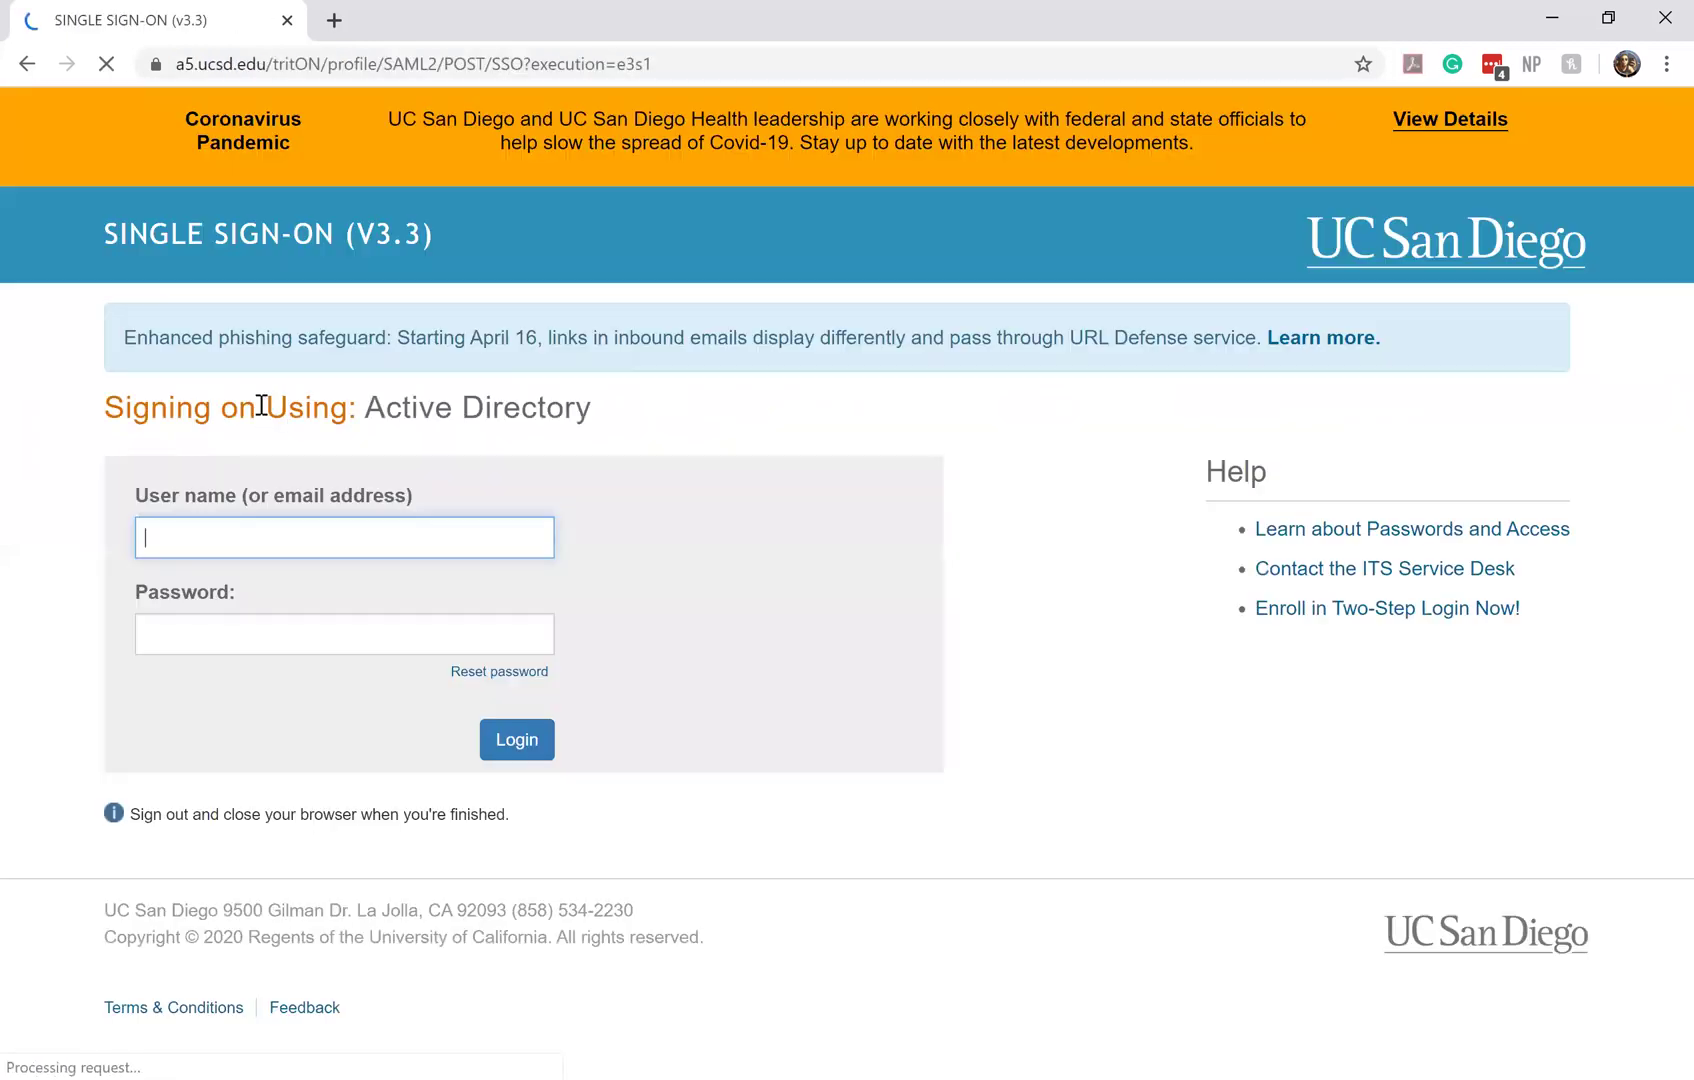
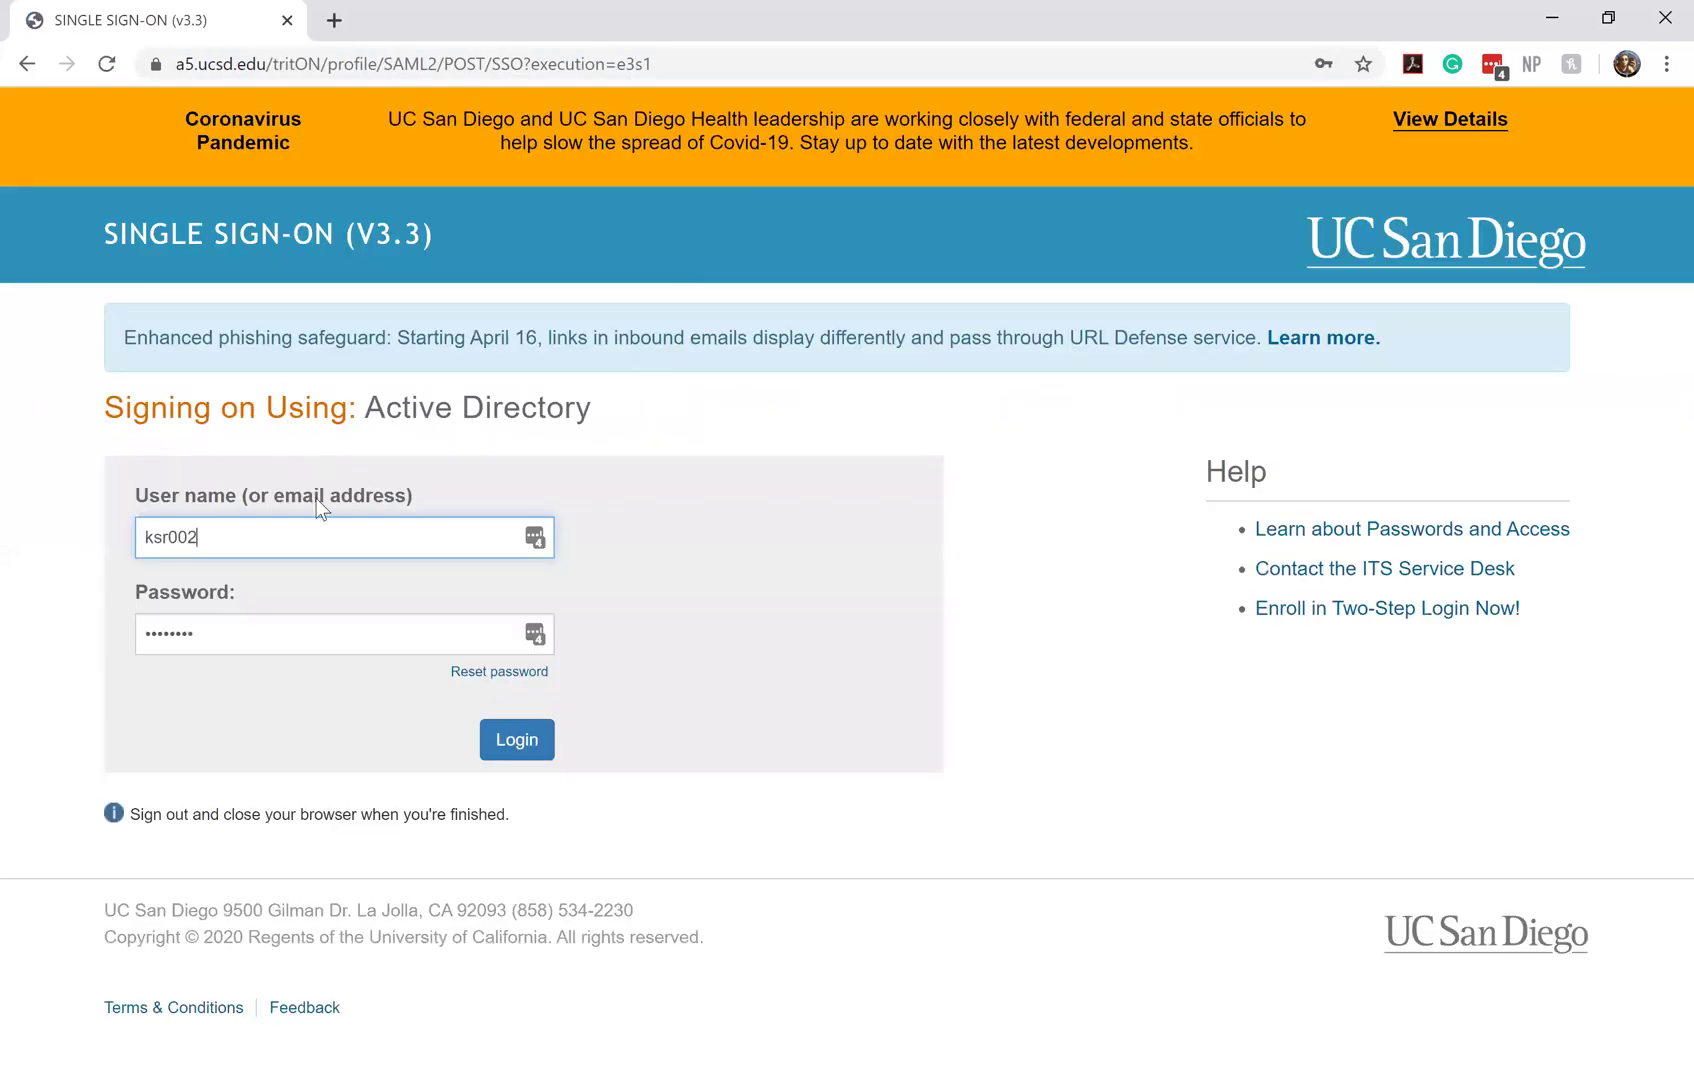
key("Return")
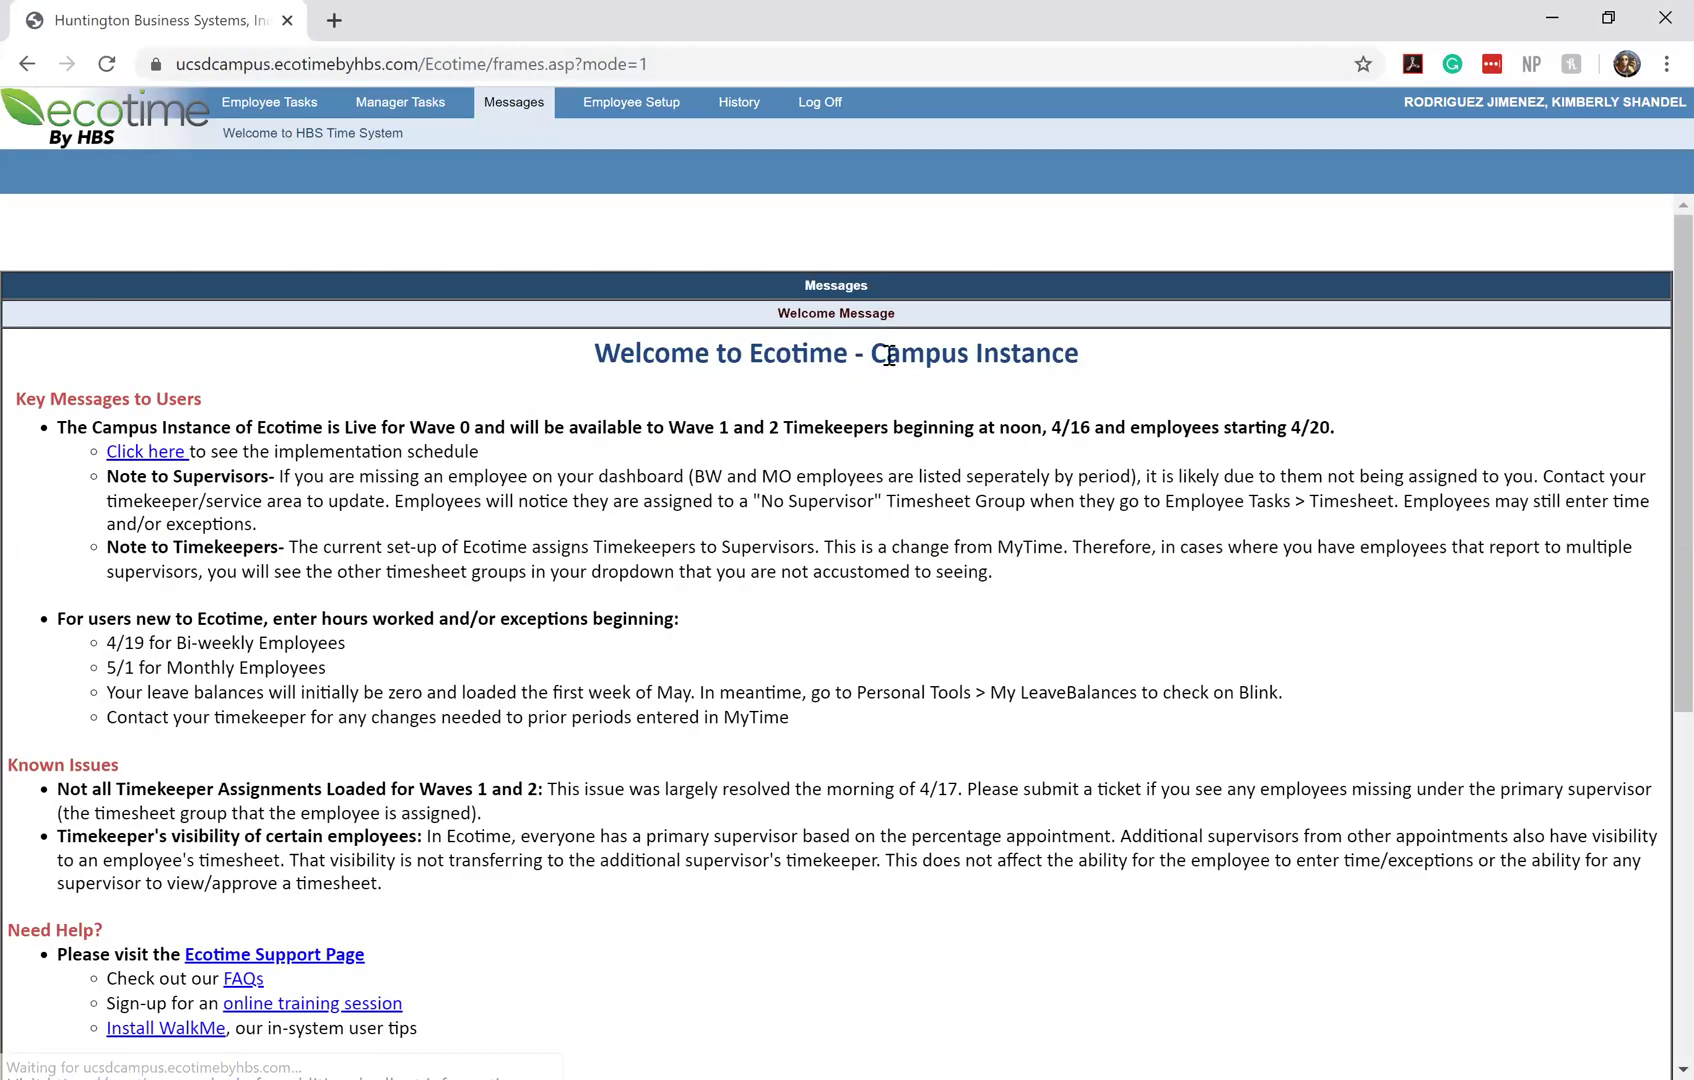
Reopen the 04/19–05/02 timesheet and scroll through it to confirm the 80.00-hour total
left_click(288, 106)
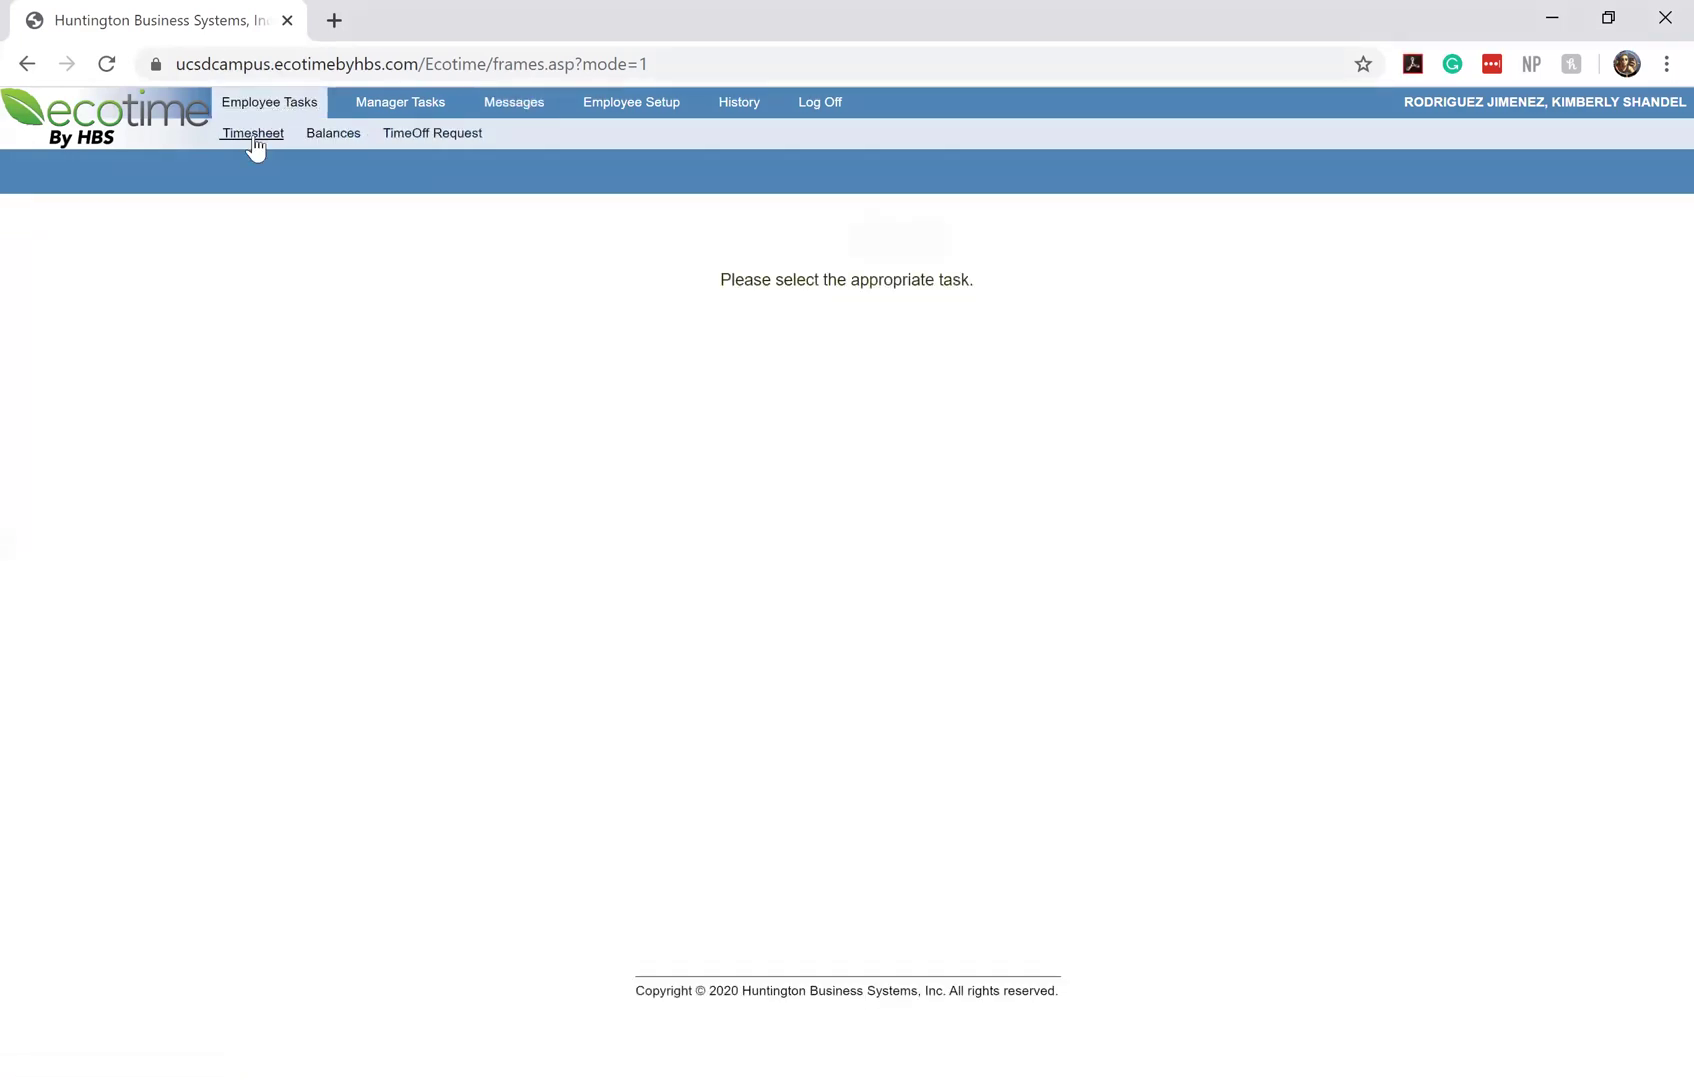
left_click(254, 144)
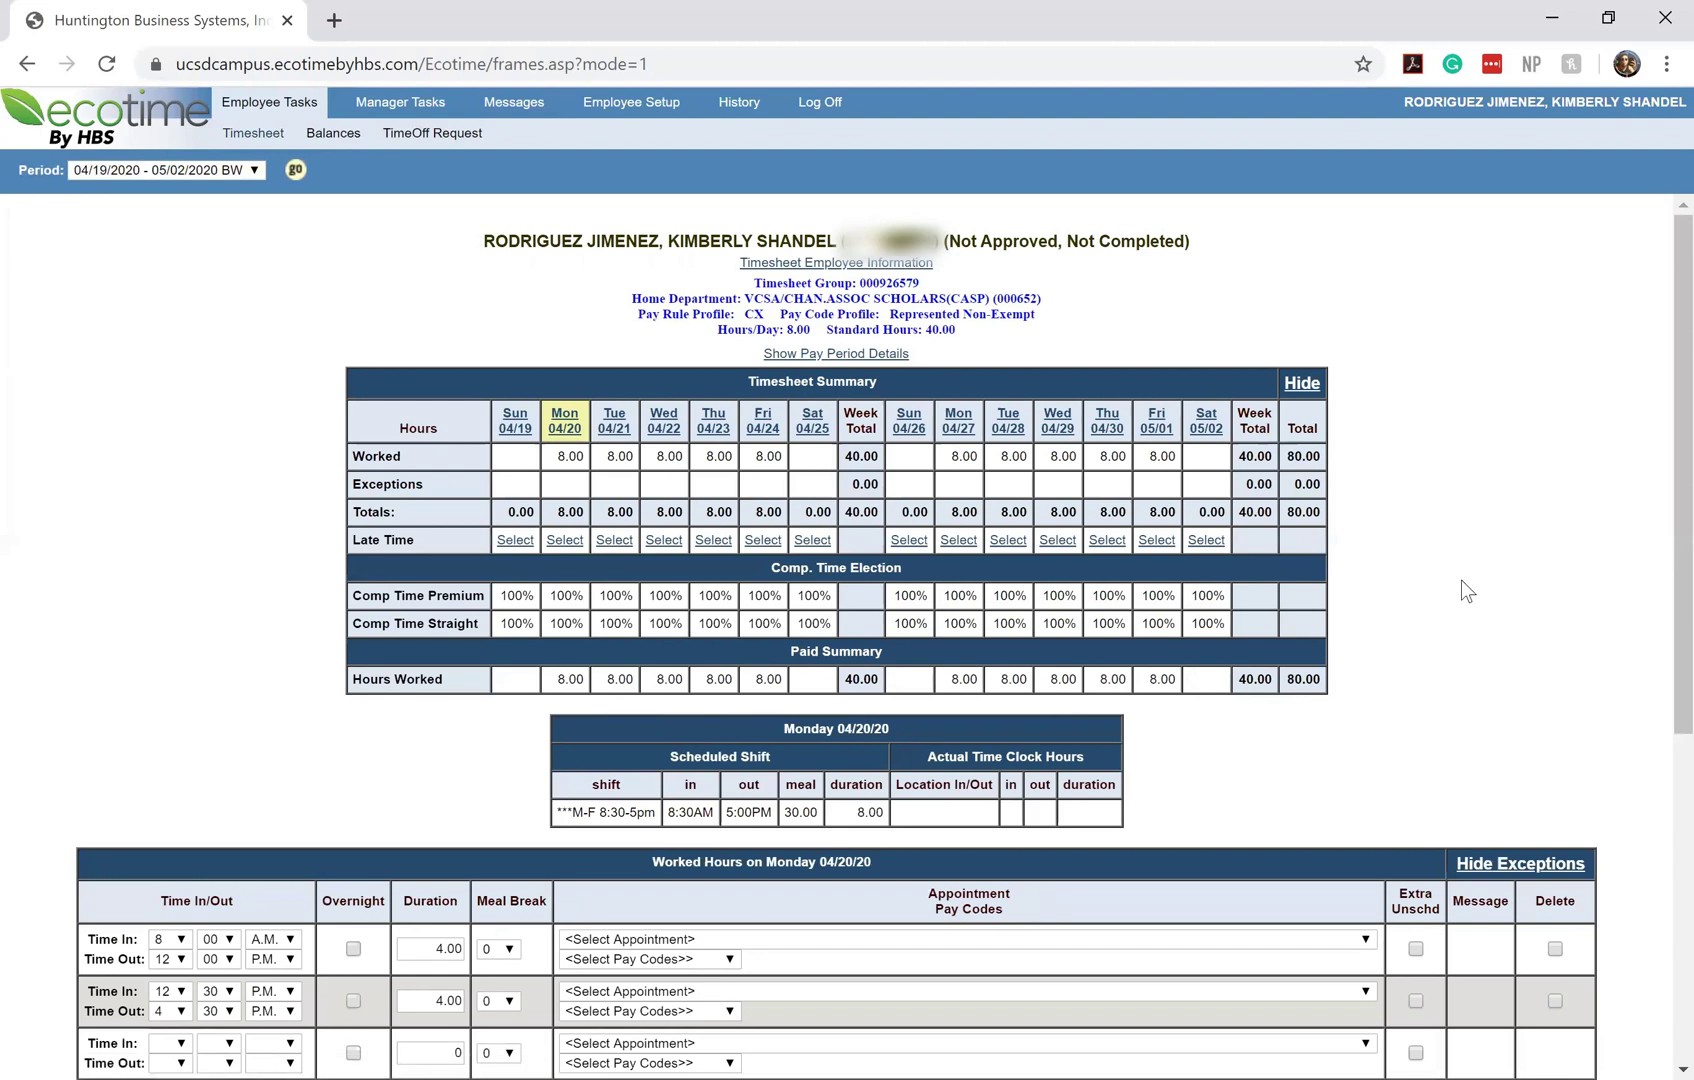
scroll(1461, 580, "down", 2)
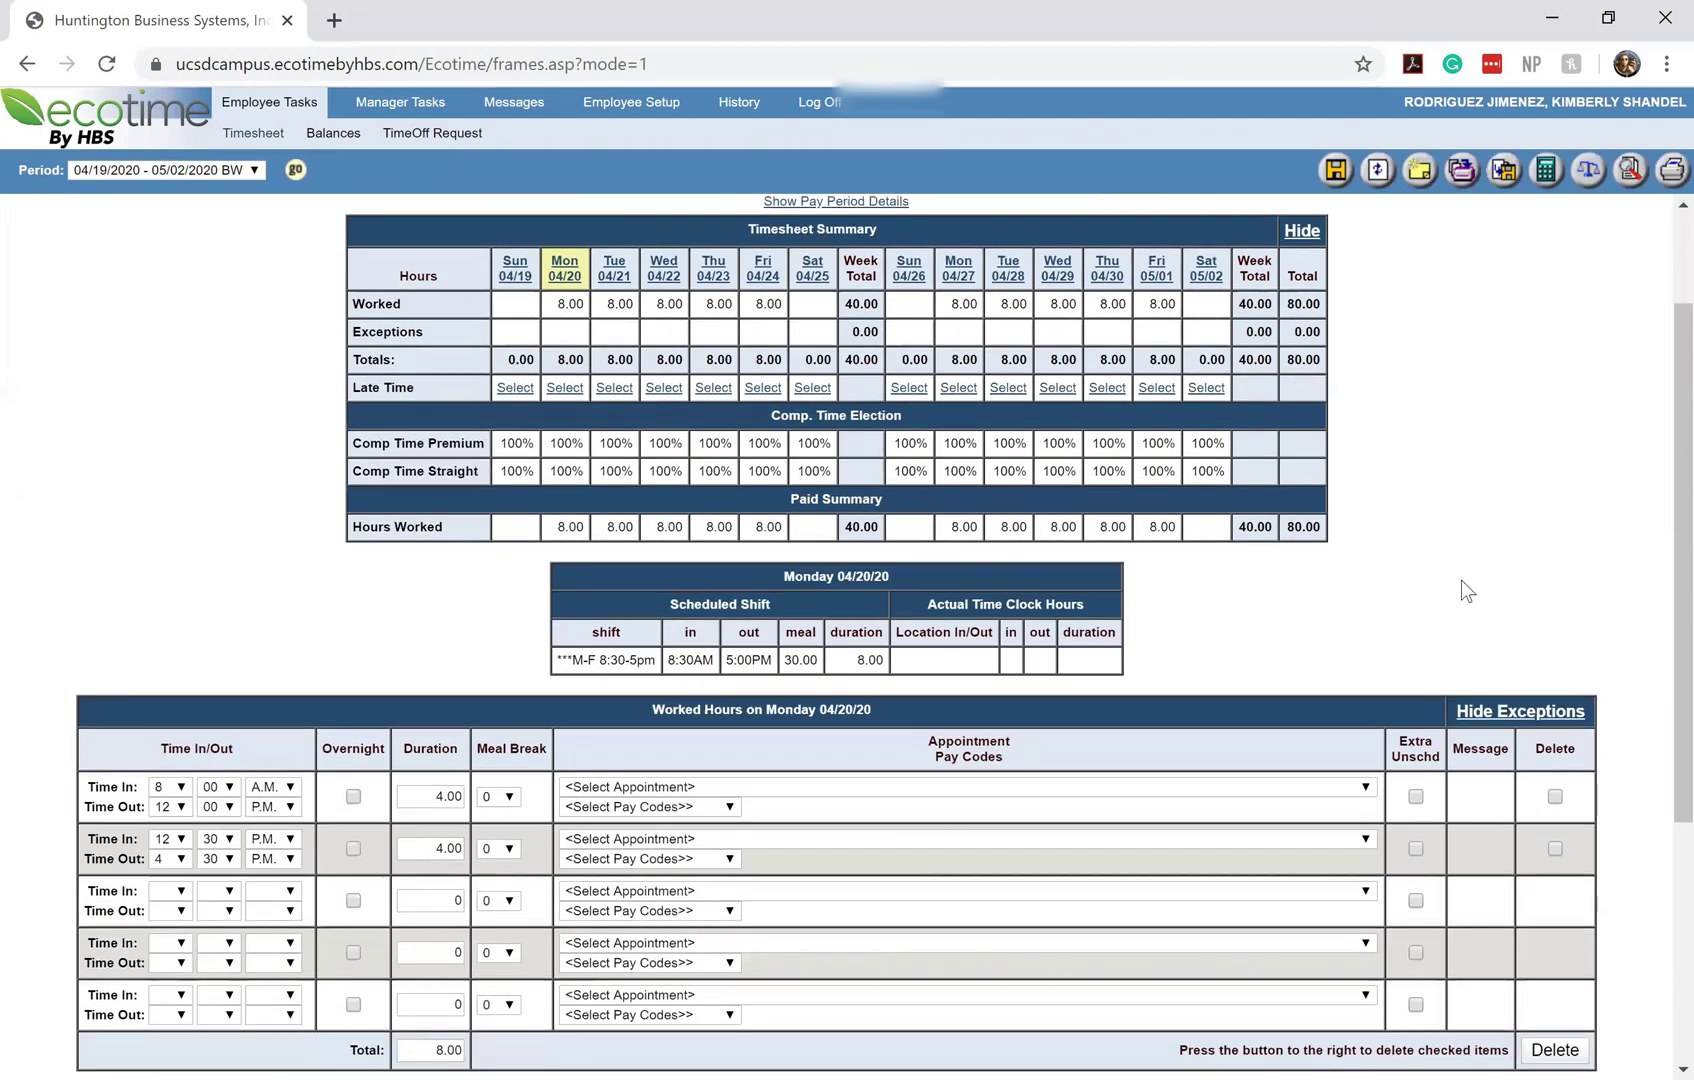
scroll(1461, 580, "down", 4)
scroll(1461, 580, "up", 6)
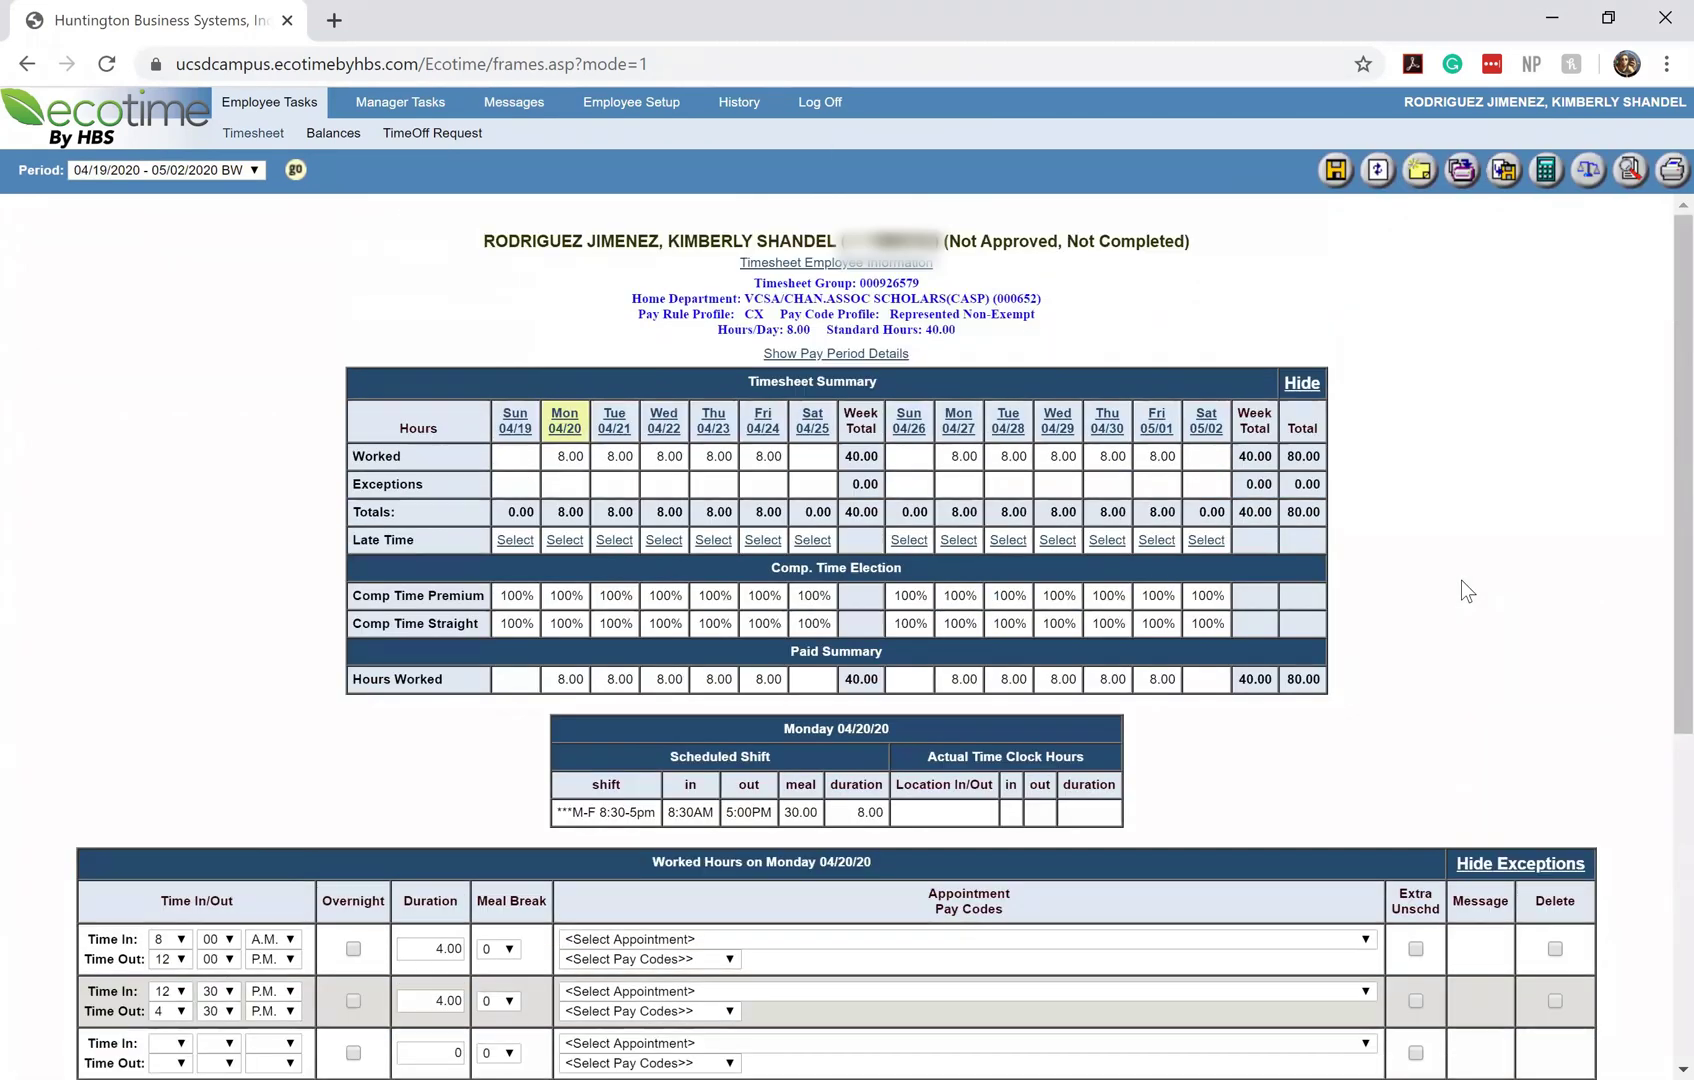